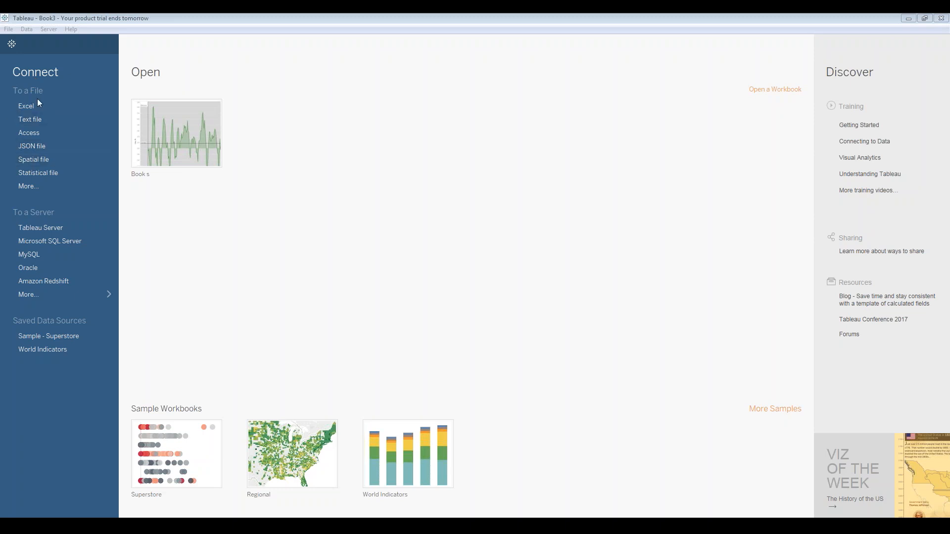
# Connect to the Team file in the Downloads folder as the data source.
pyautogui.click(31, 187)
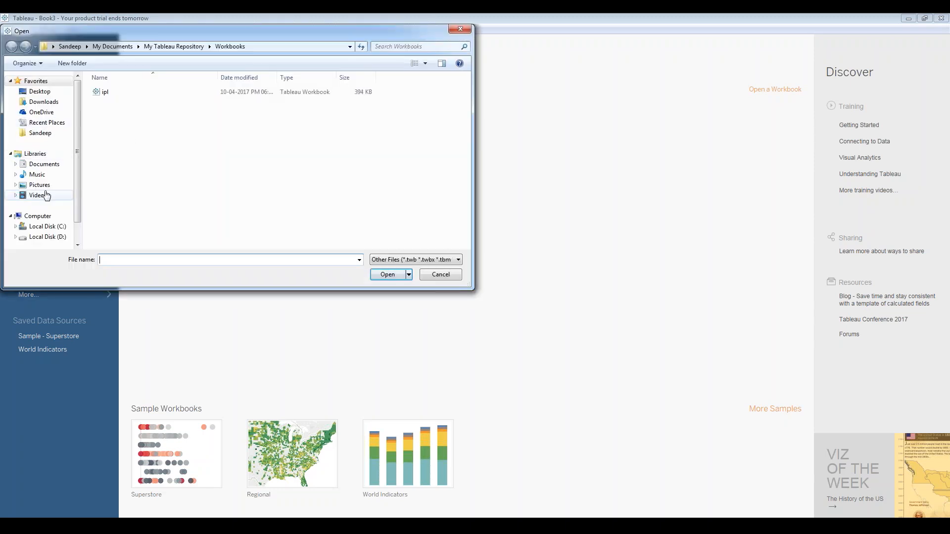
pyautogui.click(43, 102)
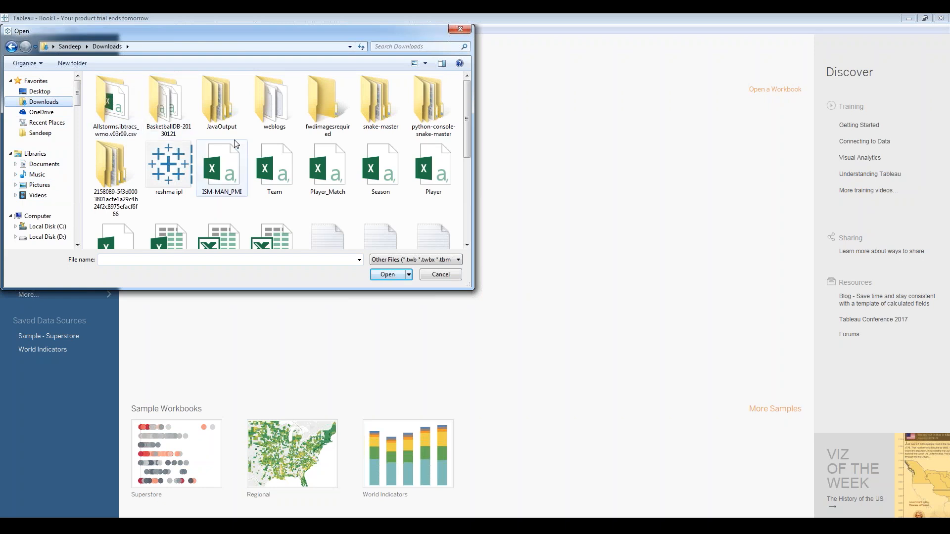
pyautogui.click(272, 168)
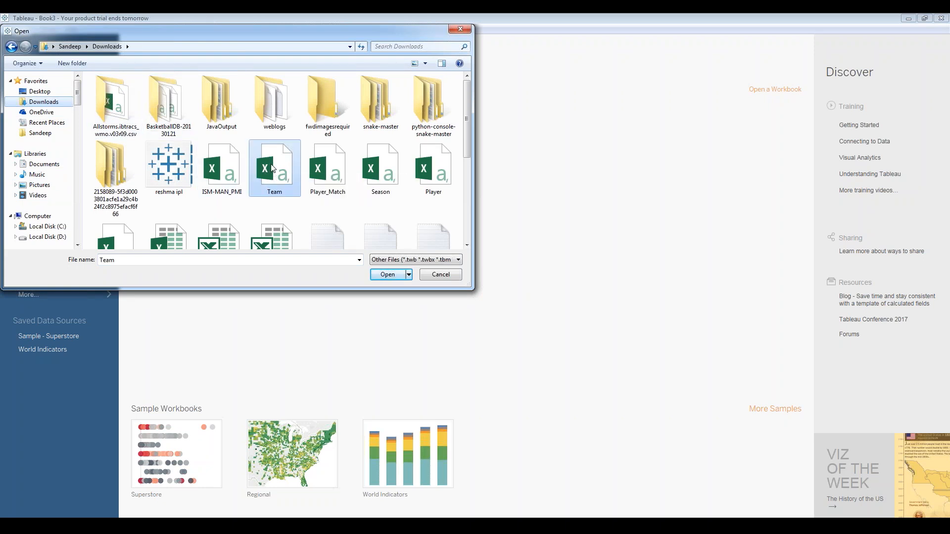
pyautogui.click(382, 275)
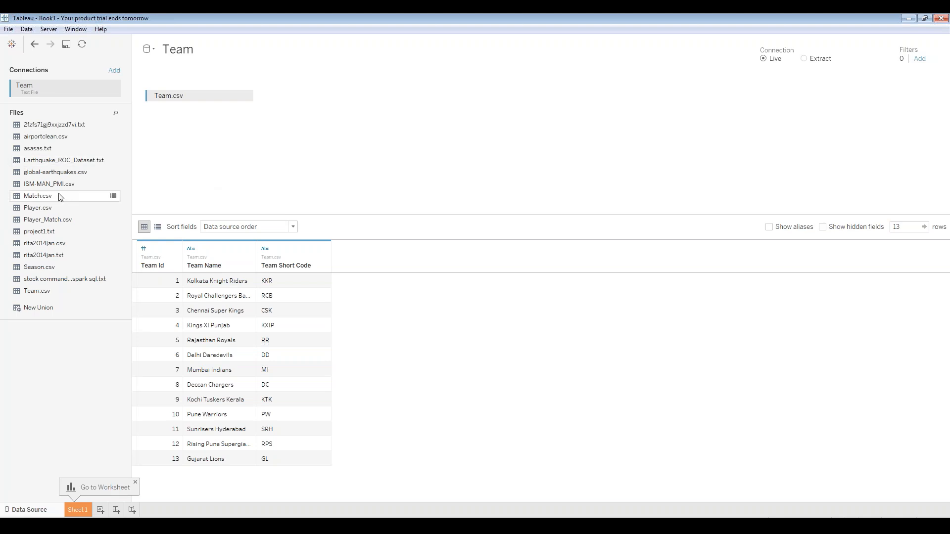
# Add Match.csv beside Team.csv with an inner join matching Team Id to Team Name Id.
pyautogui.moveTo(45, 198); pyautogui.dragTo(319, 106)
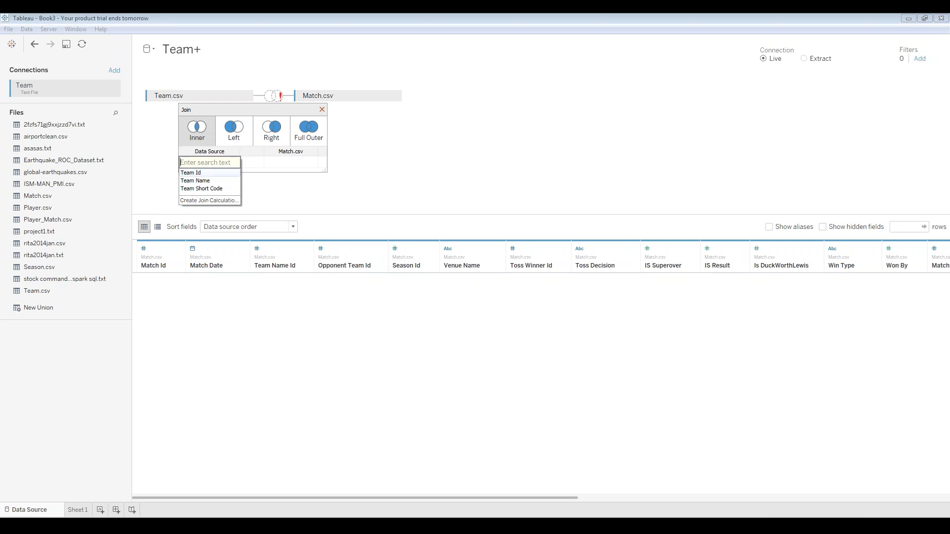
pyautogui.click(203, 173)
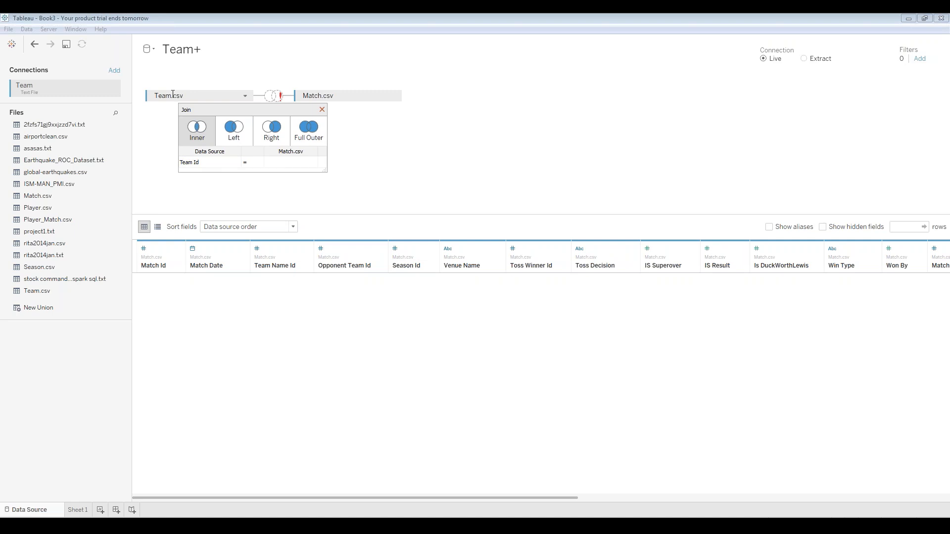
pyautogui.click(315, 164)
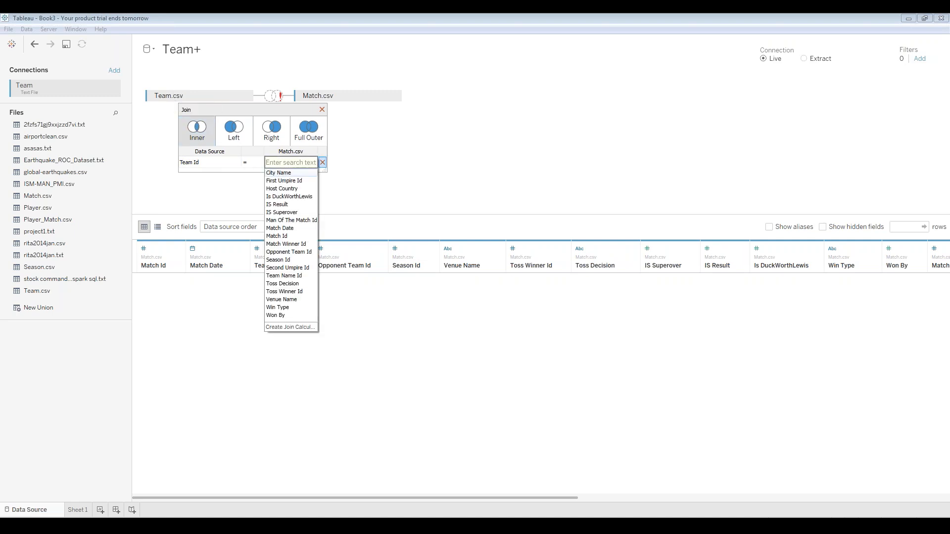
pyautogui.click(299, 276)
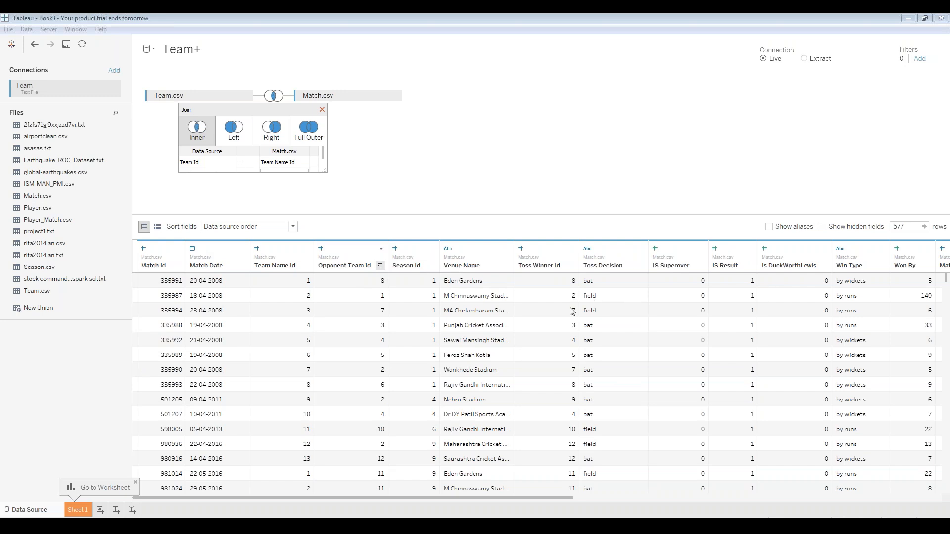
pyautogui.click(322, 26)
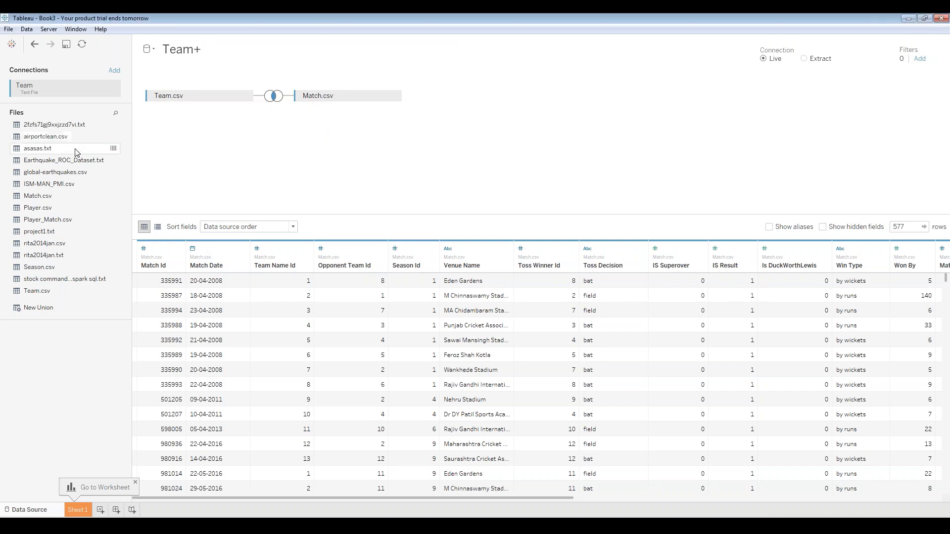
# Add a second copy of Match.csv with an inner join matching Team.csv's Team Id to Opponent Team Id.
pyautogui.moveTo(35, 200); pyautogui.dragTo(285, 140)
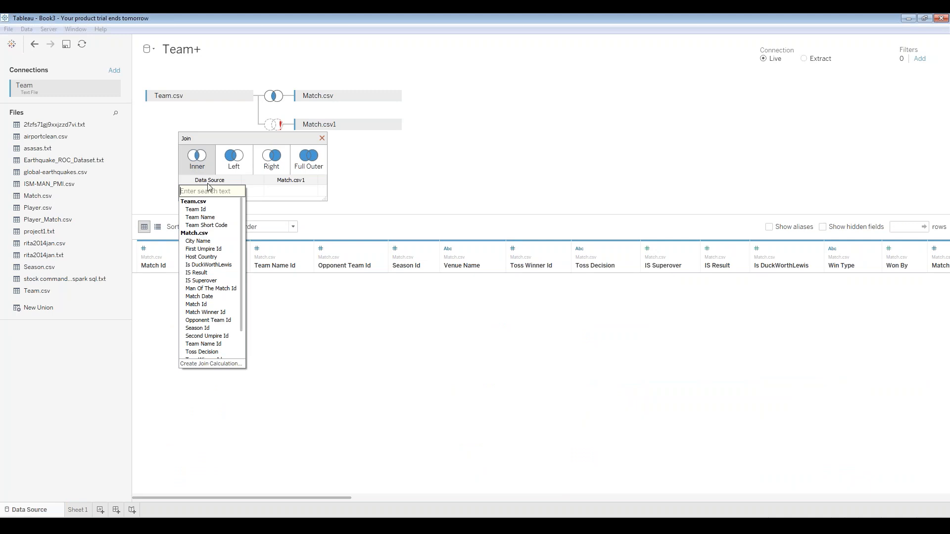
pyautogui.click(198, 210)
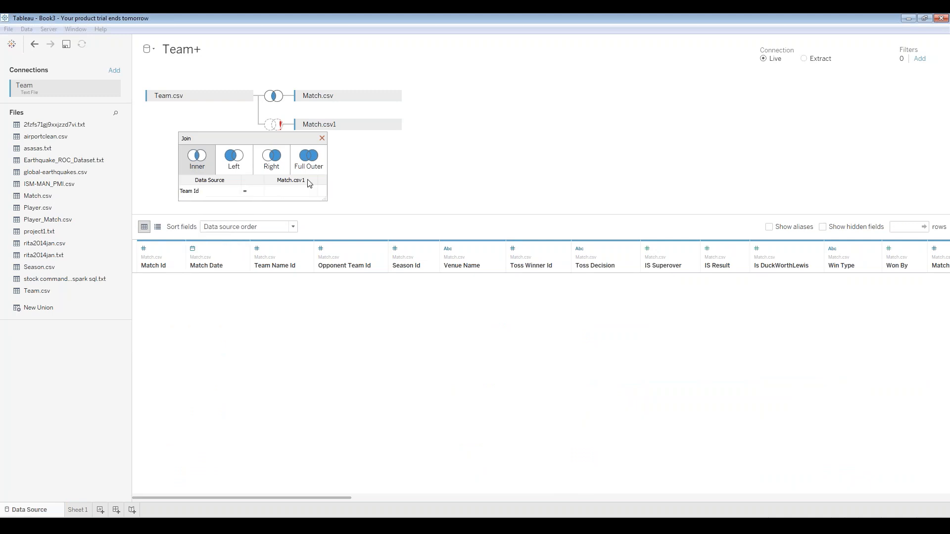
pyautogui.click(312, 192)
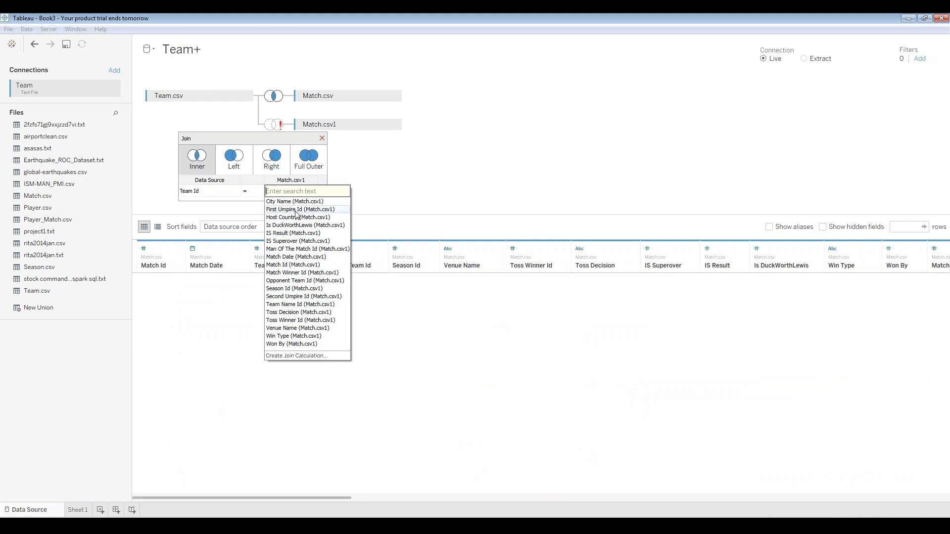
pyautogui.click(303, 280)
pyautogui.click(322, 139)
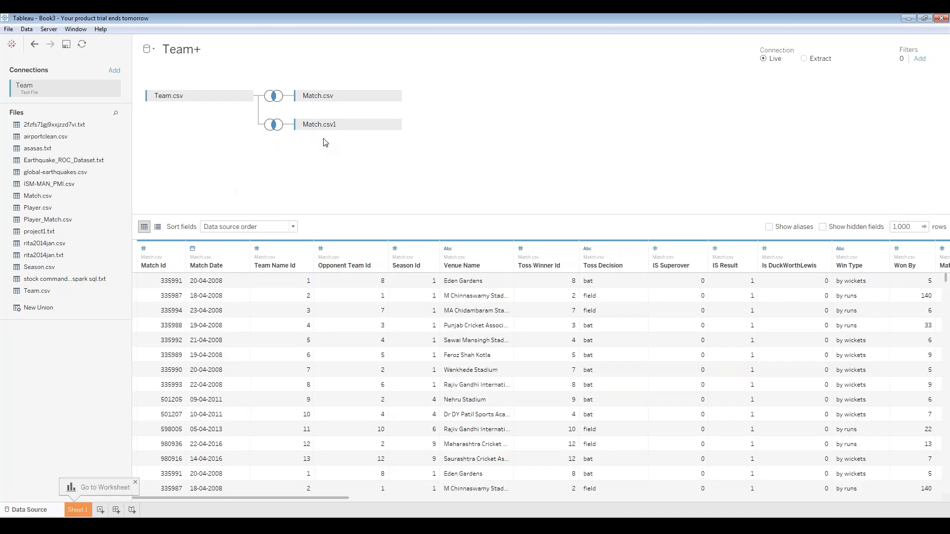
# Add Player_Match.csv below Match.csv1, inner-joined to Team.csv on Team Id.
pyautogui.moveTo(113, 220); pyautogui.dragTo(276, 156)
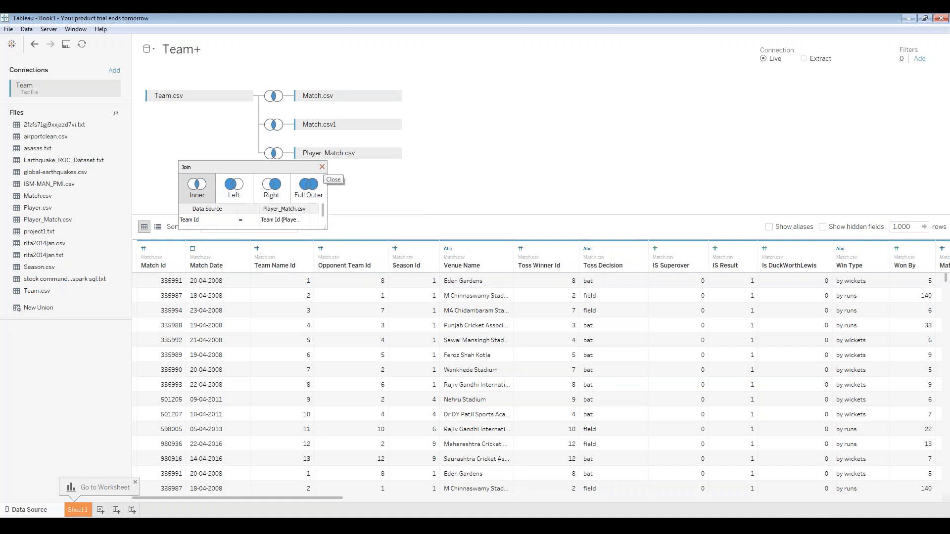
pyautogui.click(322, 167)
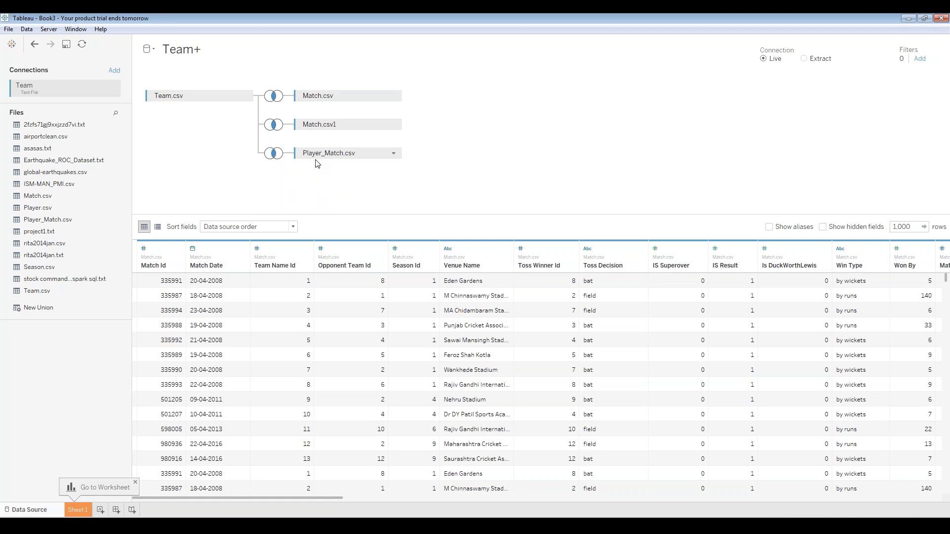
pyautogui.moveTo(56, 272); pyautogui.dragTo(473, 99)
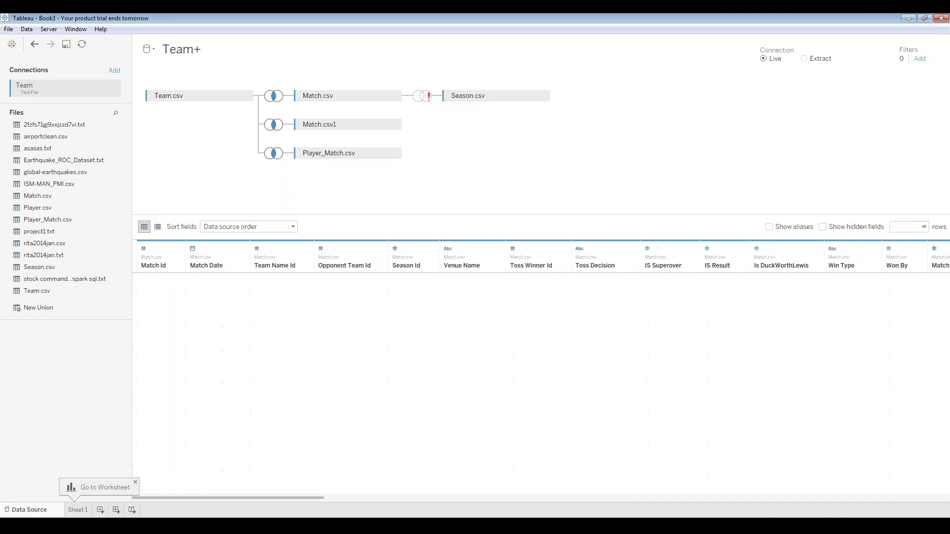
pyautogui.click(424, 97)
pyautogui.click(348, 140)
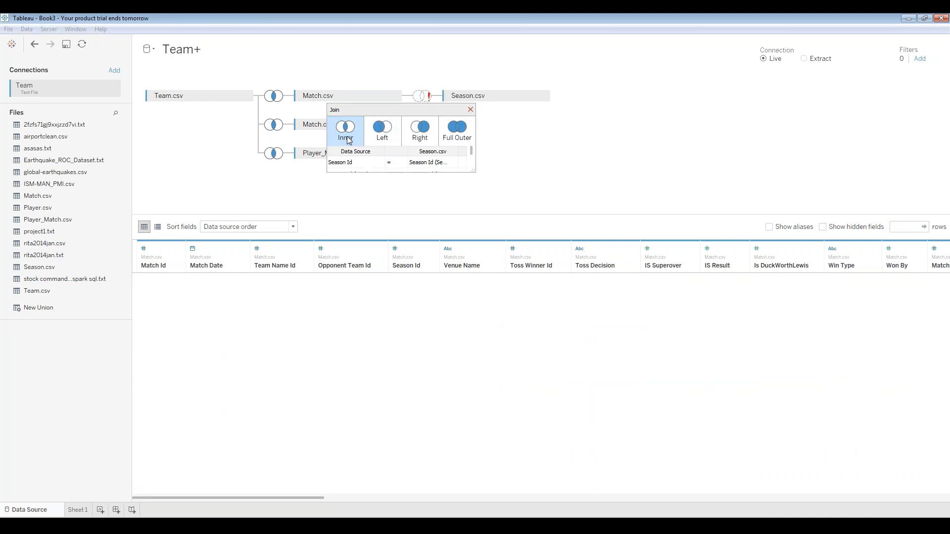
pyautogui.click(354, 163)
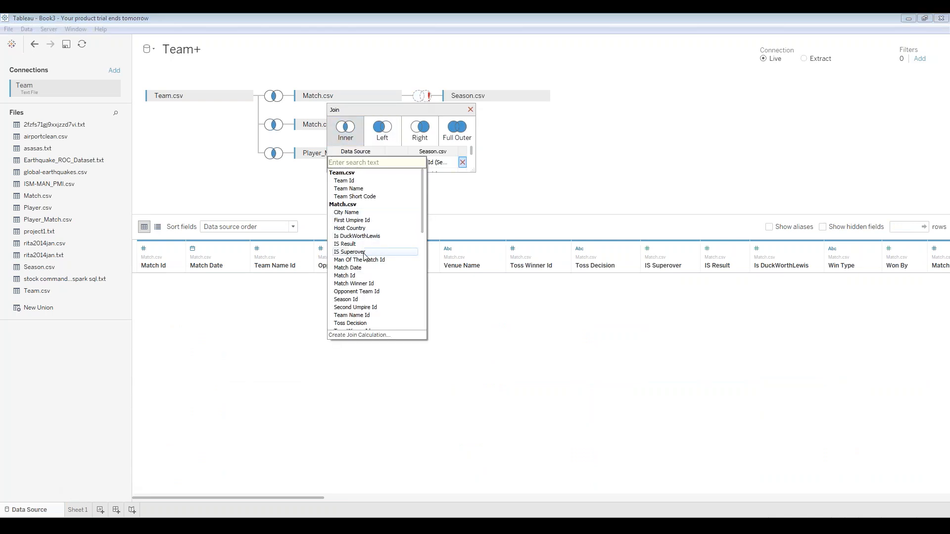
pyautogui.click(351, 300)
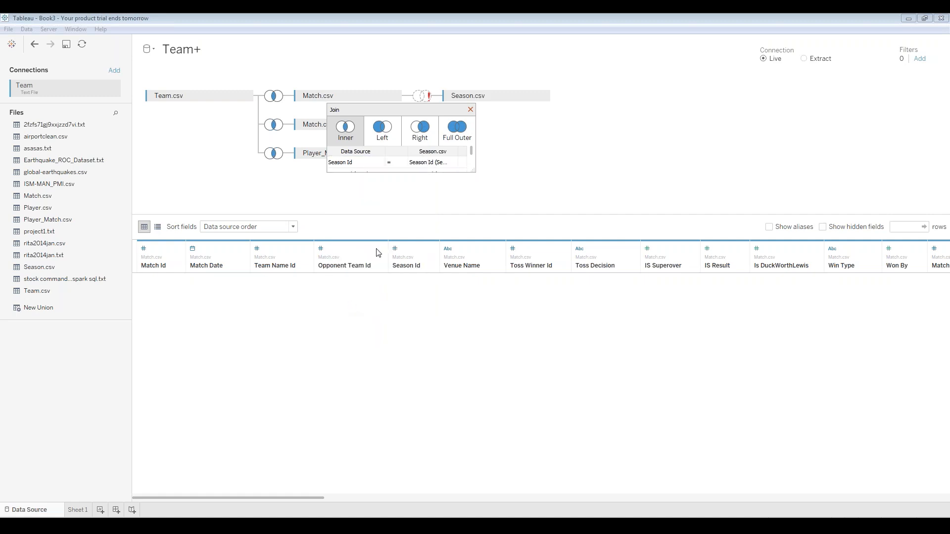
pyautogui.click(452, 163)
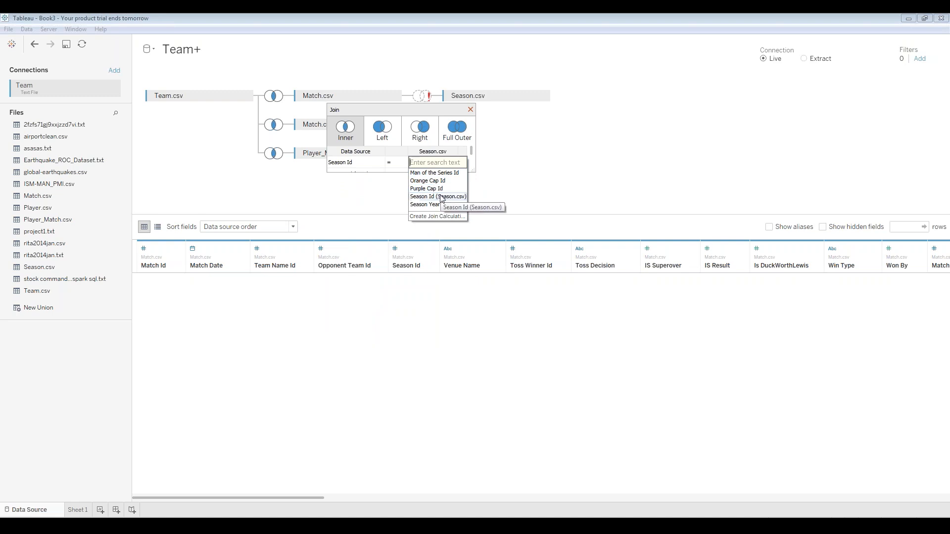
pyautogui.click(442, 197)
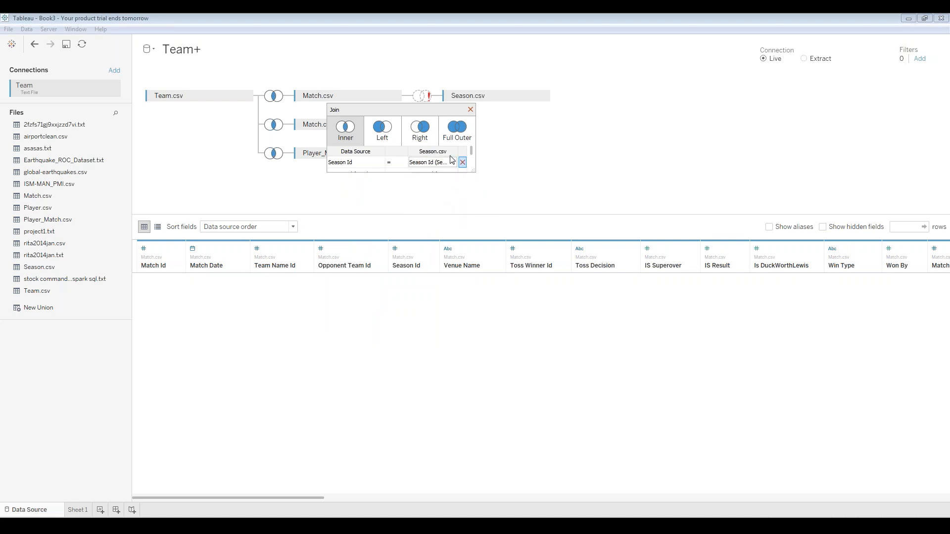
pyautogui.click(352, 133)
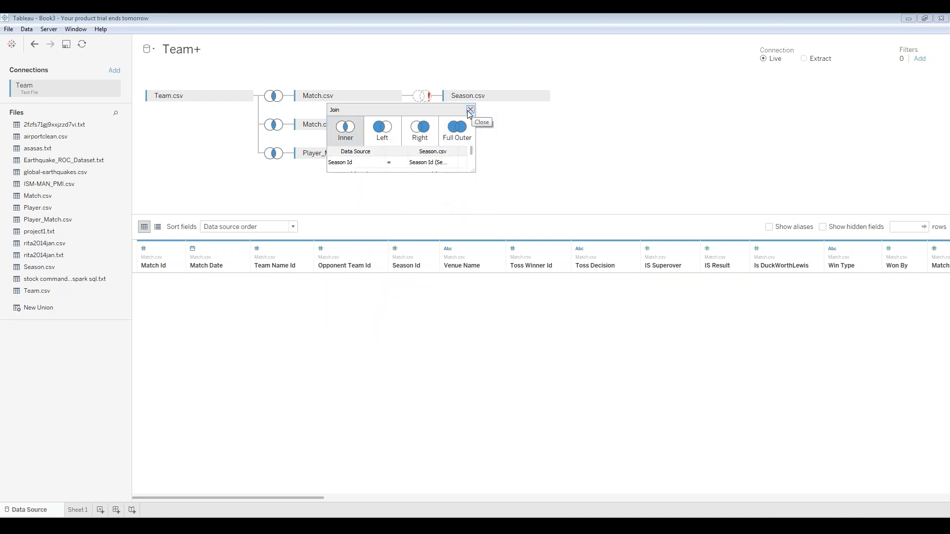
pyautogui.click(471, 110)
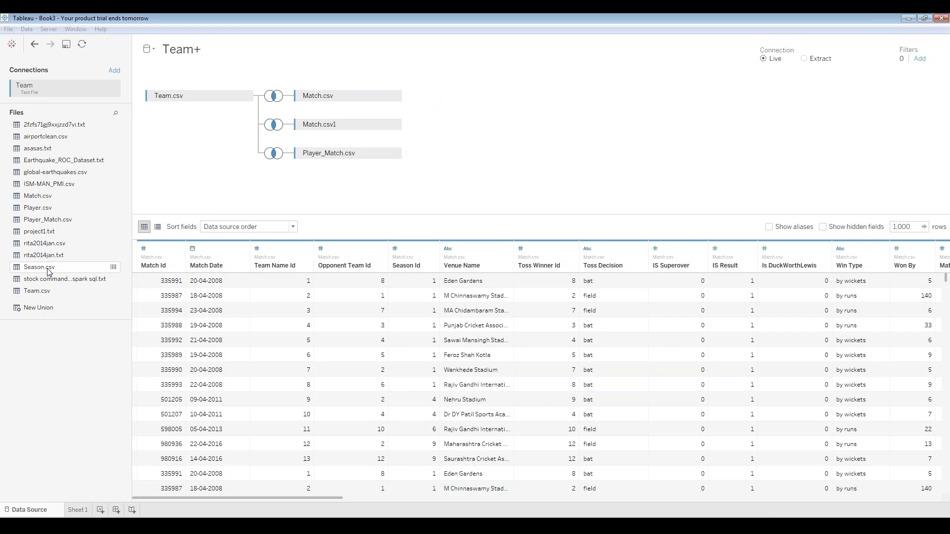
# Add Season.csv beside Match.csv with an inner join on Season Id only, removing the second join clause.
pyautogui.moveTo(48, 271); pyautogui.dragTo(461, 107)
pyautogui.click(421, 97)
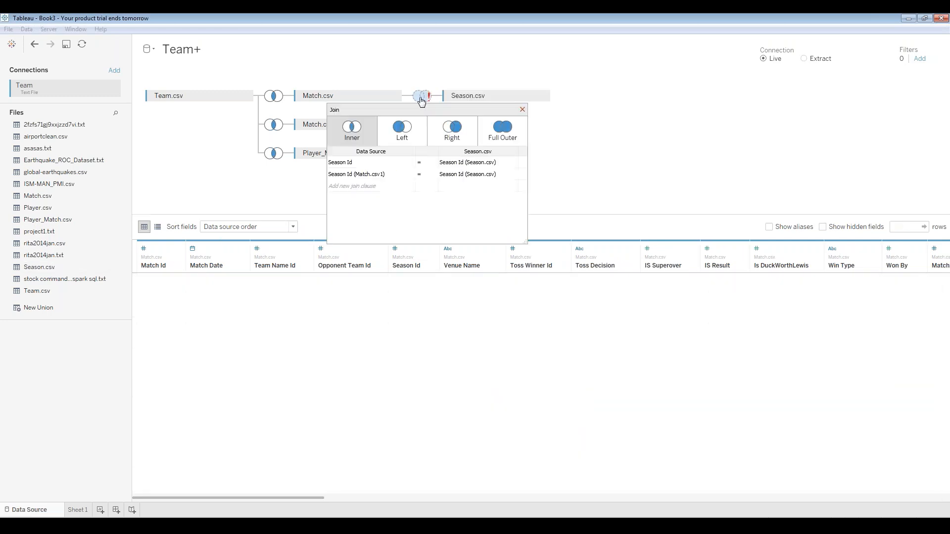
pyautogui.click(391, 177)
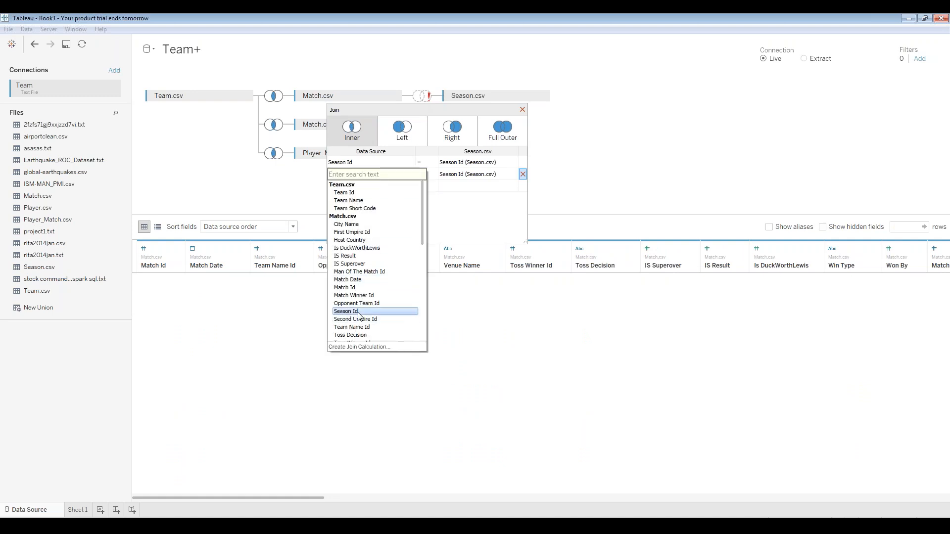
pyautogui.click(359, 312)
pyautogui.click(522, 174)
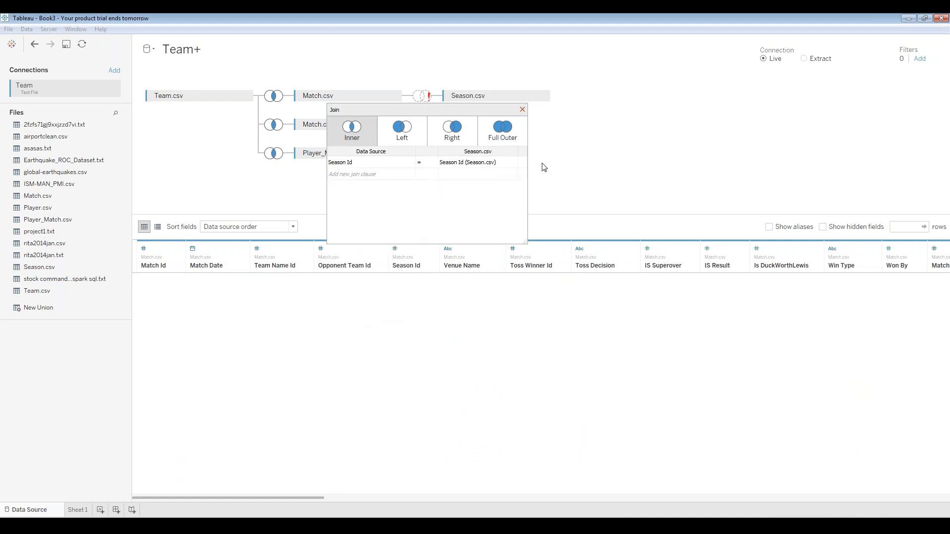
pyautogui.click(512, 162)
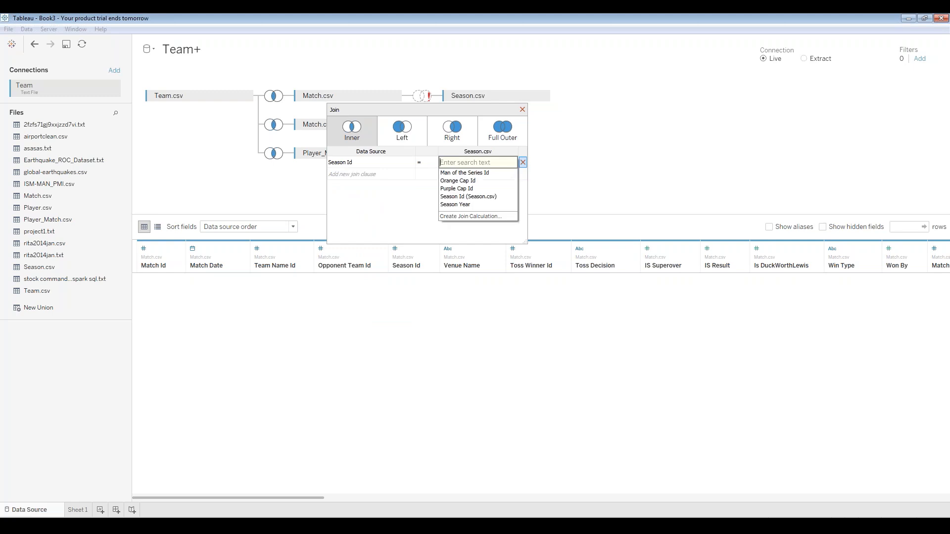
pyautogui.click(483, 197)
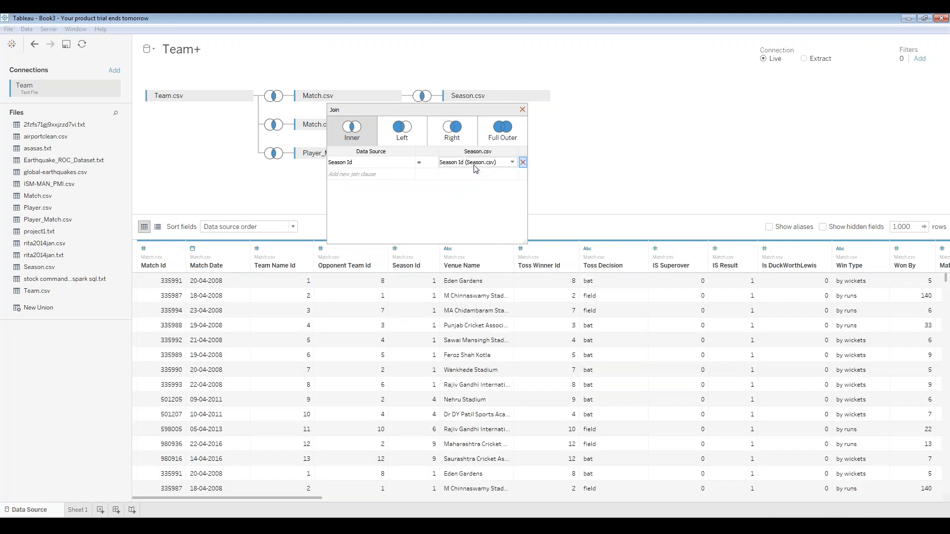
pyautogui.click(522, 110)
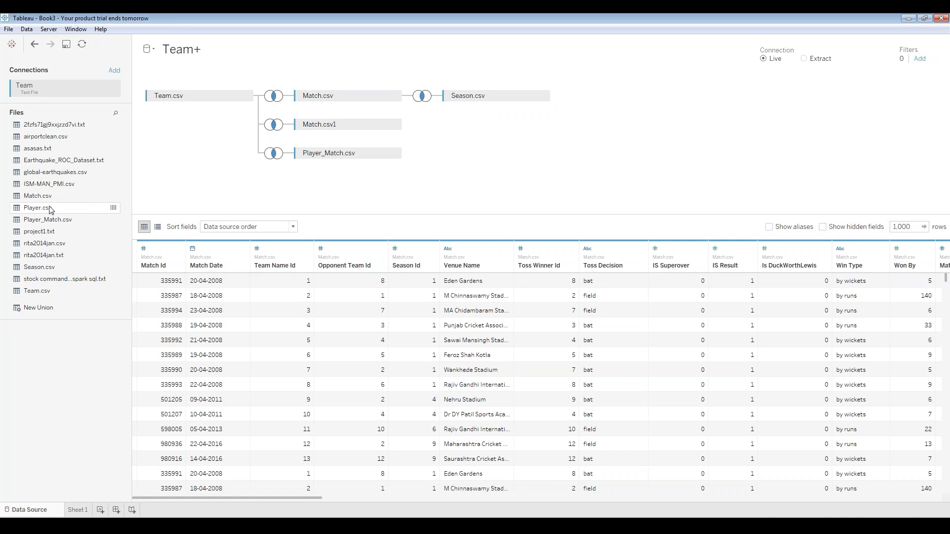
# Add Player.csv beside Player_Match.csv with an inner join on Player Id.
pyautogui.moveTo(49, 210); pyautogui.dragTo(471, 153)
pyautogui.click(422, 153)
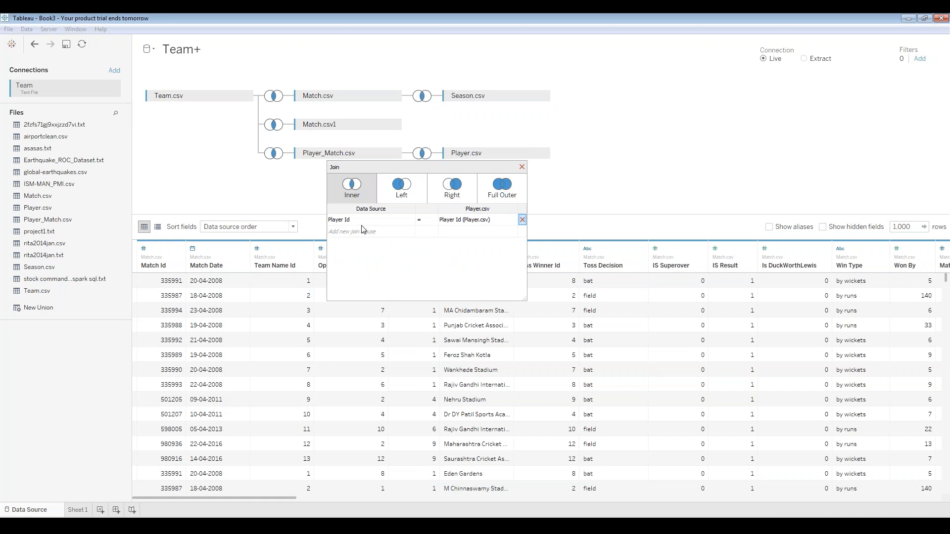
pyautogui.click(396, 232)
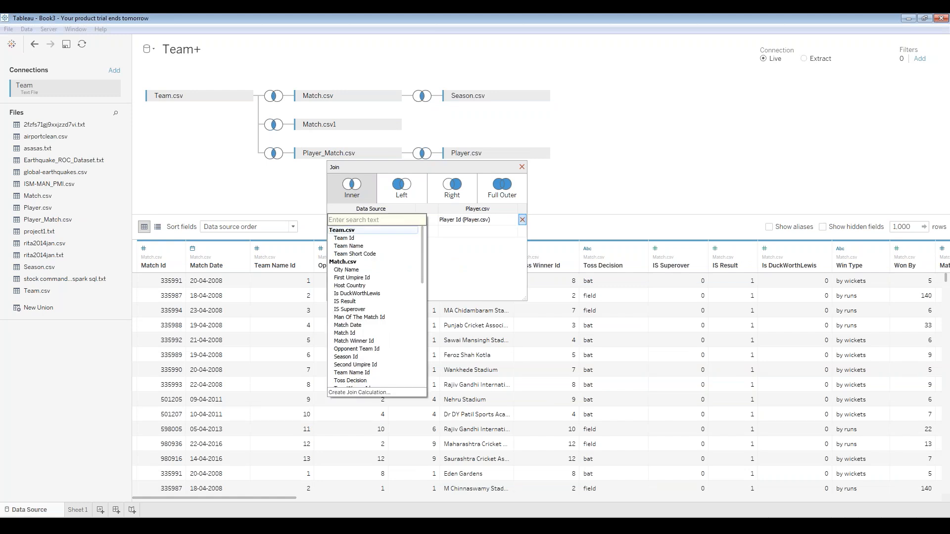
pyautogui.scroll(-10, 373, 297)
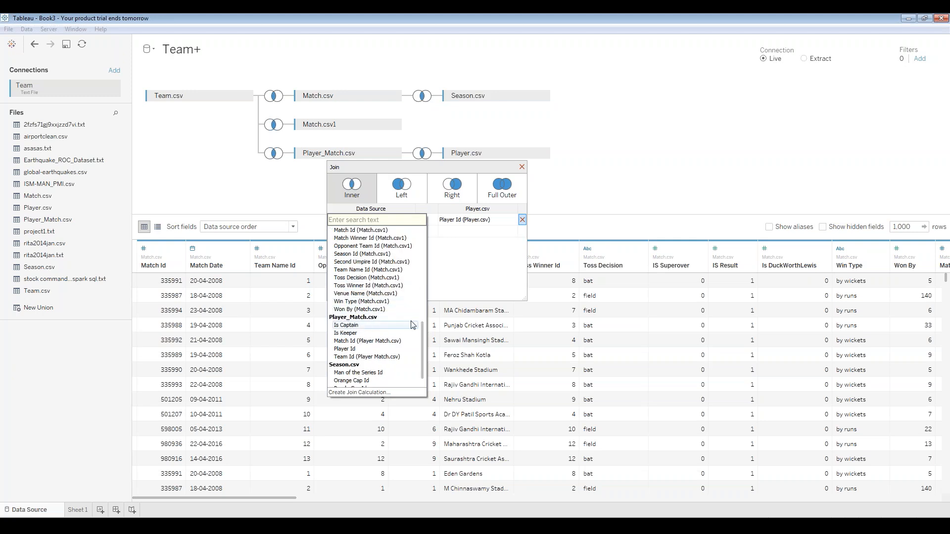
pyautogui.click(345, 349)
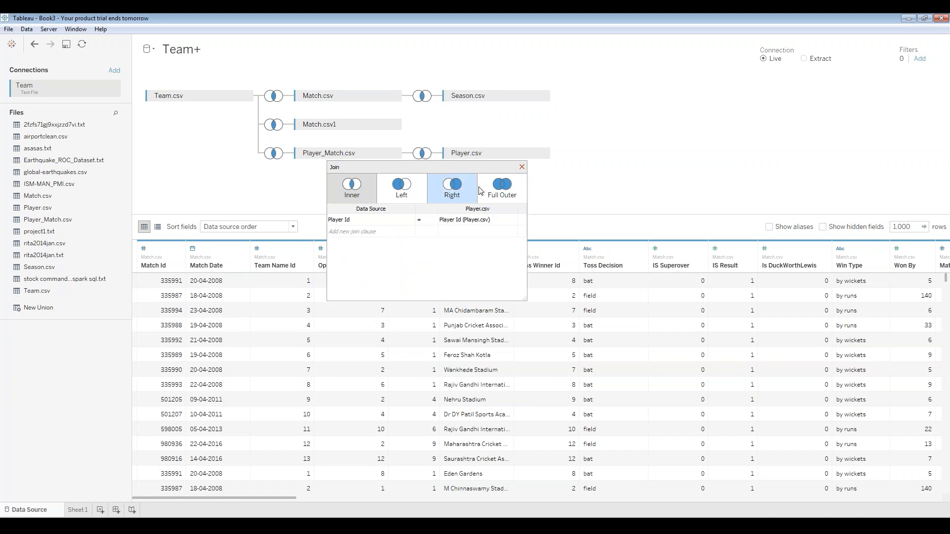
pyautogui.click(523, 167)
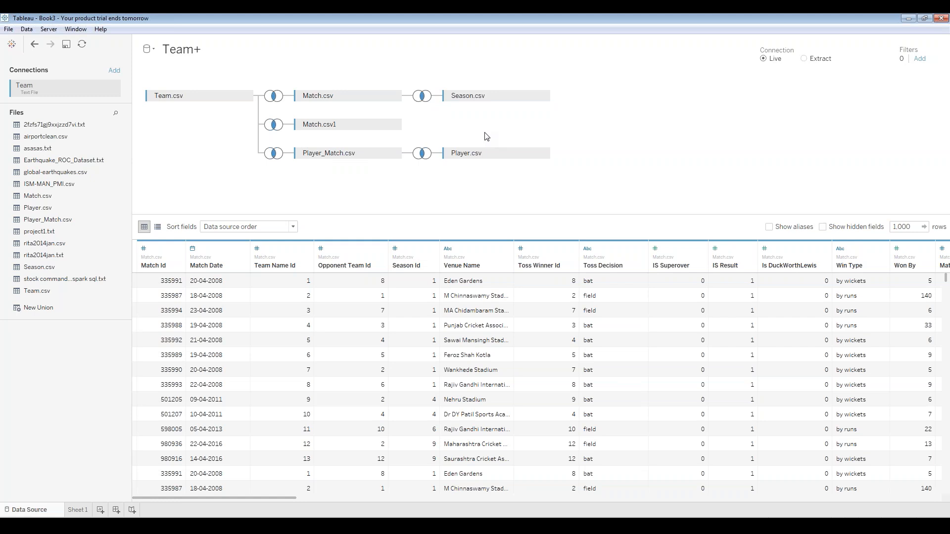
# Open the empty Sheet 1 worksheet and rename it Orange Cap.
pyautogui.click(79, 510)
pyautogui.click(63, 487)
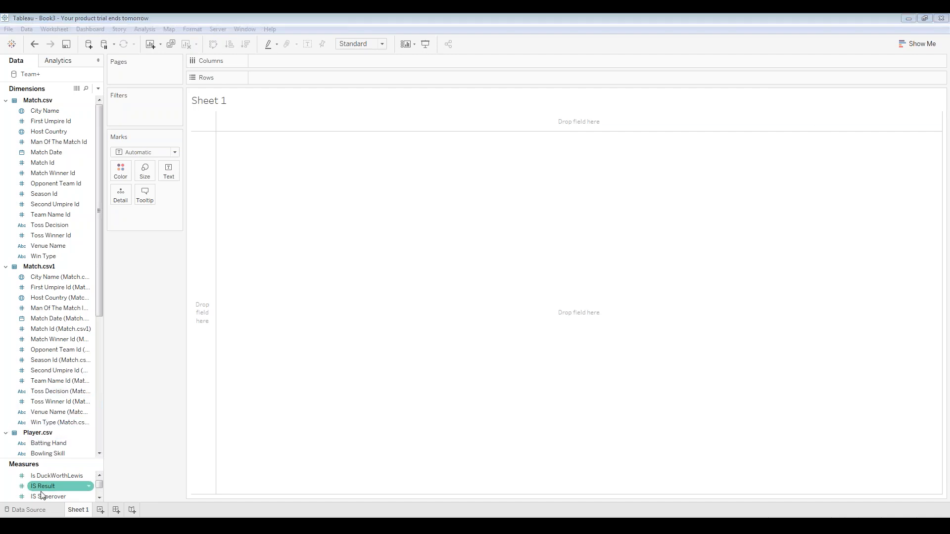
pyautogui.rightClick(79, 511)
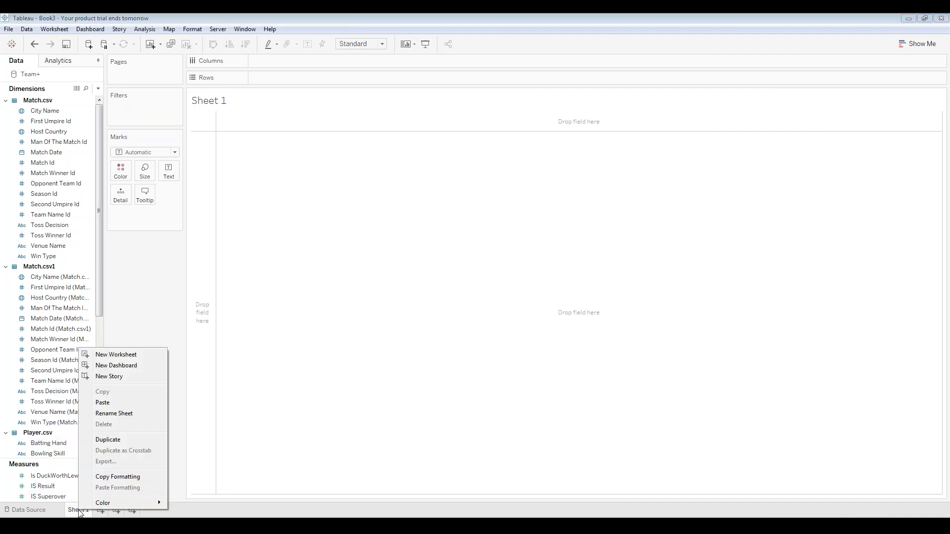
pyautogui.click(111, 415)
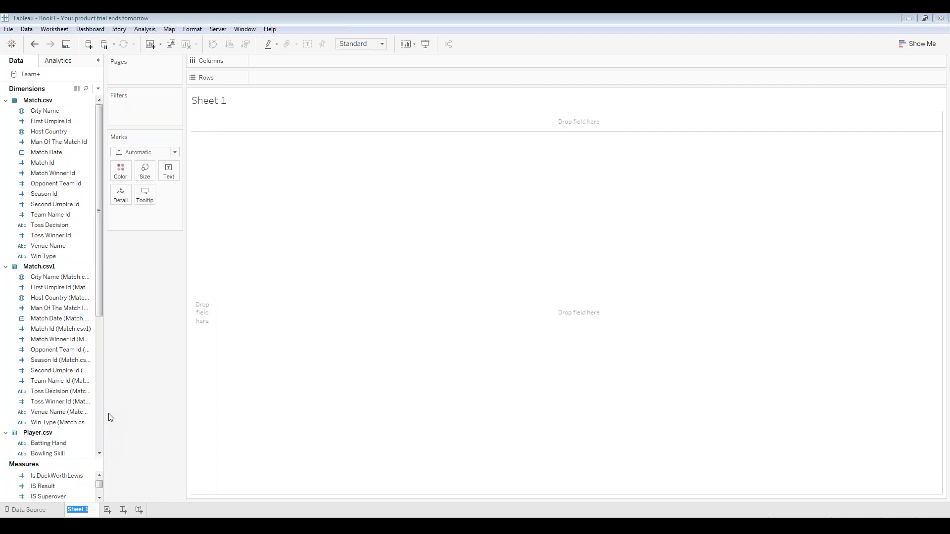
pyautogui.write('Orange Cap')
pyautogui.press('Return')
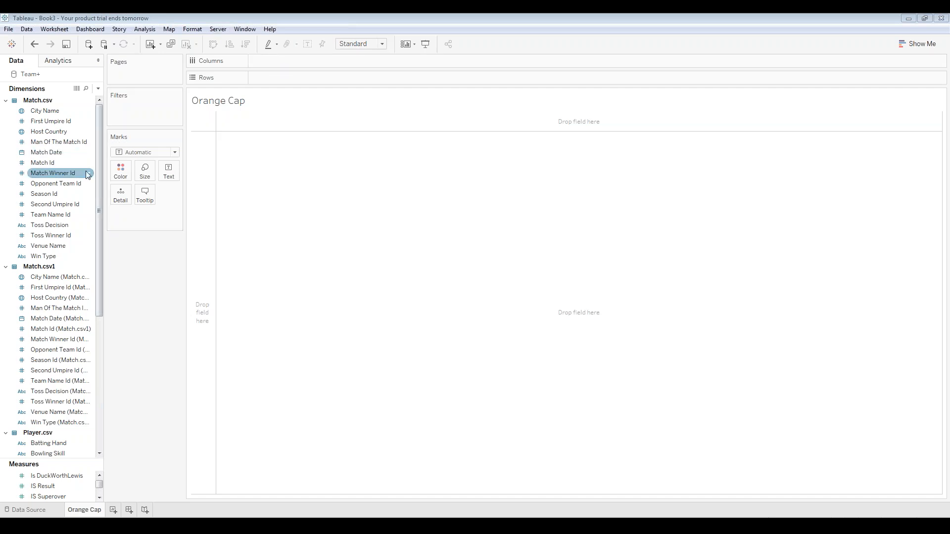
# Place Season Year from Season.csv on Columns and Orange Cap Id on Rows.
pyautogui.moveTo(99, 142); pyautogui.dragTo(96, 268)
pyautogui.click(46, 392)
pyautogui.moveTo(47, 393); pyautogui.dragTo(307, 59)
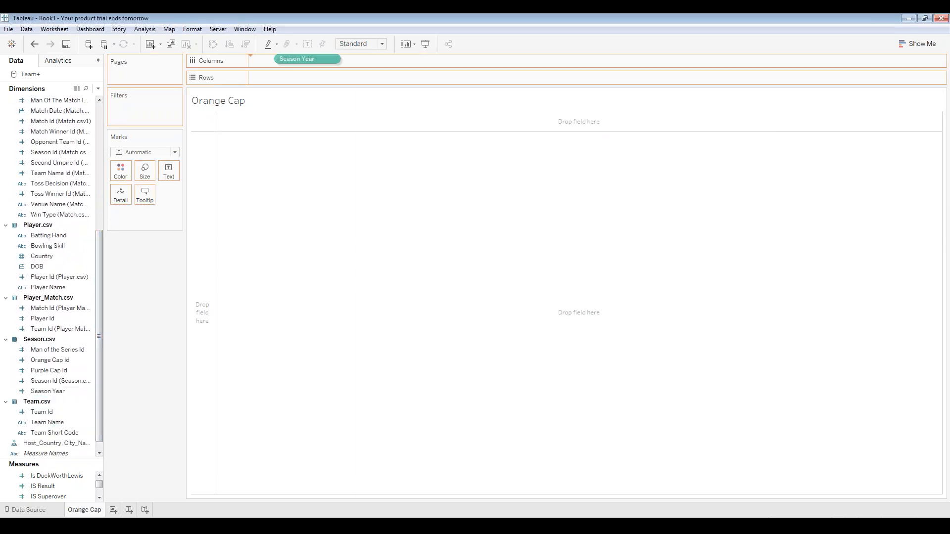
pyautogui.moveTo(307, 59); pyautogui.dragTo(307, 61)
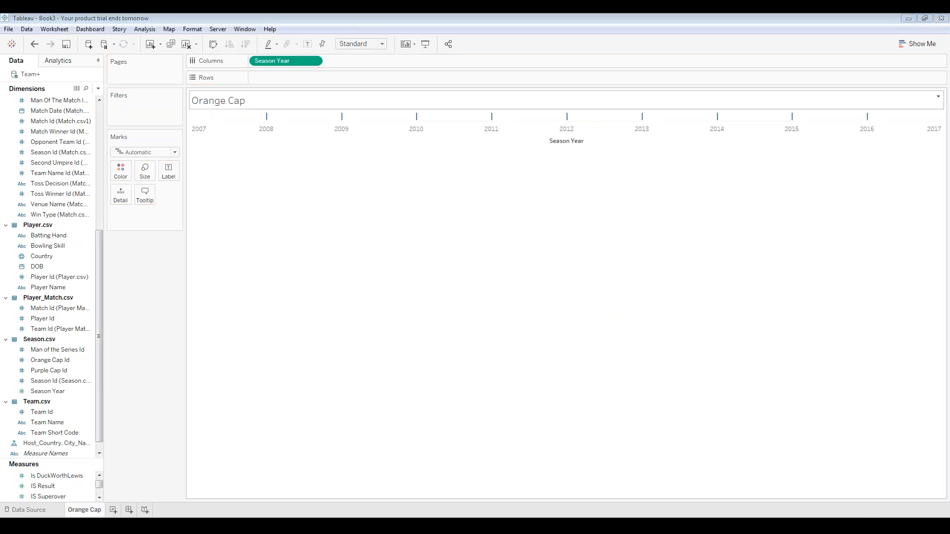
pyautogui.click(49, 362)
pyautogui.moveTo(50, 365)
pyautogui.mouseDown()
pyautogui.moveTo(173, 337)
pyautogui.moveTo(281, 78)
pyautogui.mouseUp()
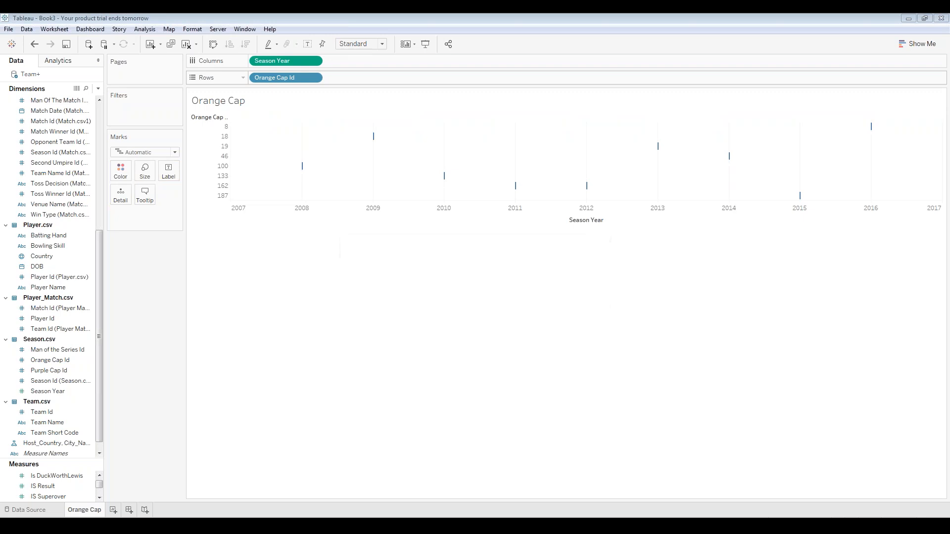
pyautogui.moveTo(302, 166)
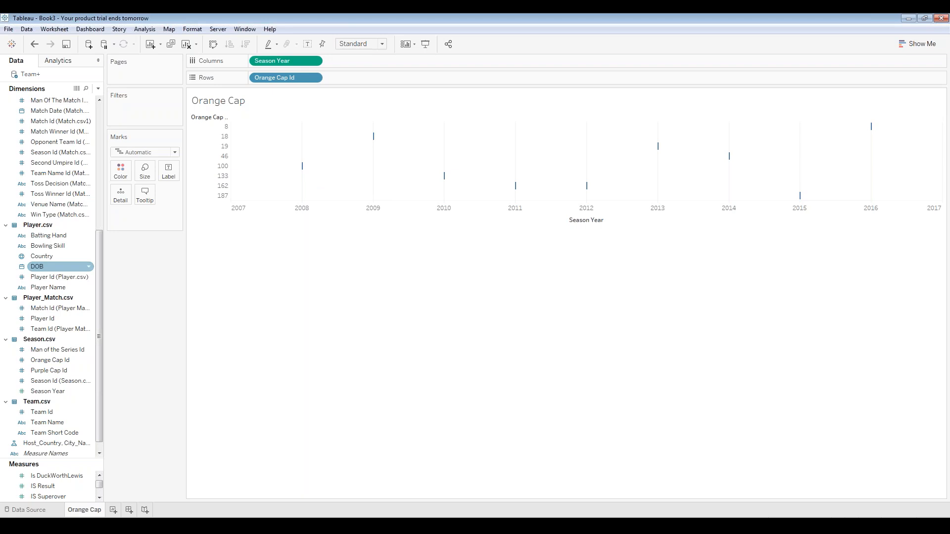
# Create a calculated field from DOB, name it orange cap calc, and replace its default formula with IF.
pyautogui.click(89, 267)
pyautogui.moveTo(40, 337)
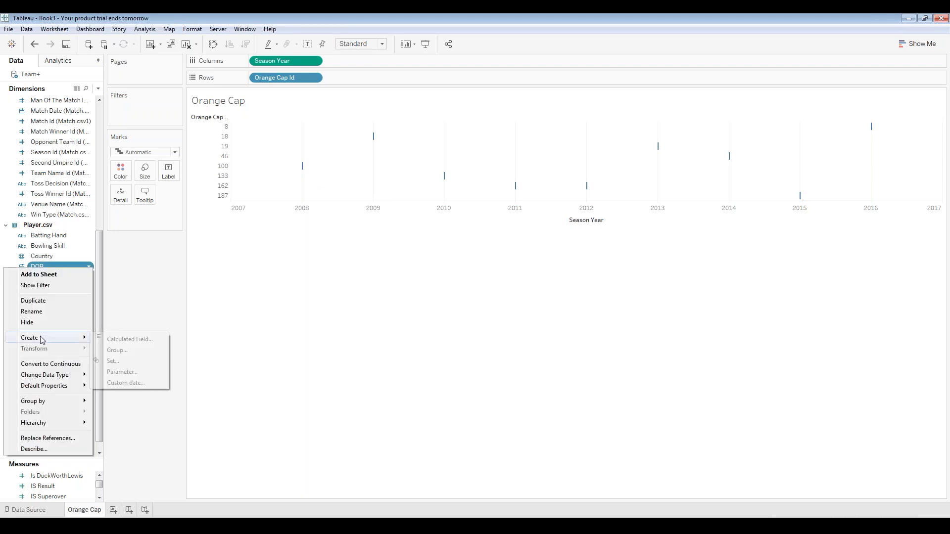
pyautogui.click(108, 340)
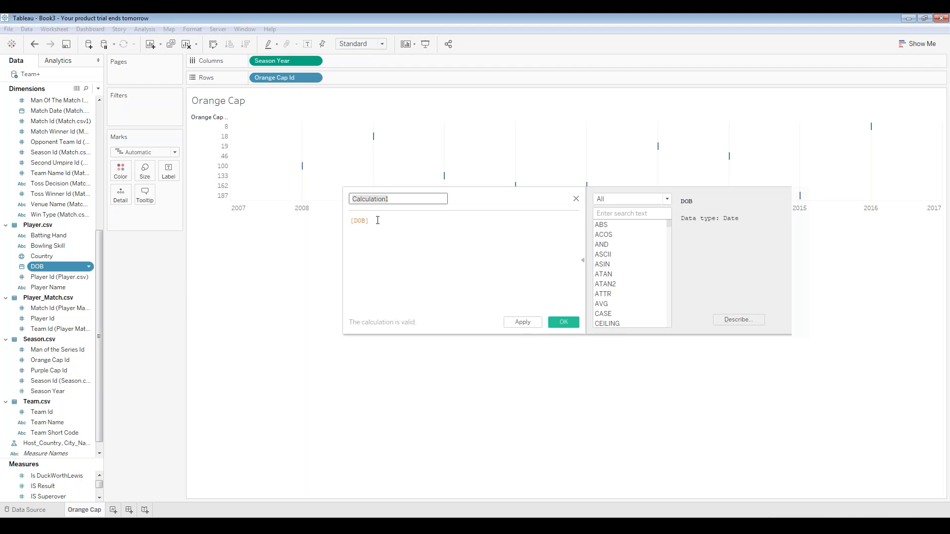
pyautogui.write('orange cap calc')
pyautogui.click(378, 220)
pyautogui.hotkey('ctrl', 'a')
pyautogui.write('i')
pyautogui.press('Return')
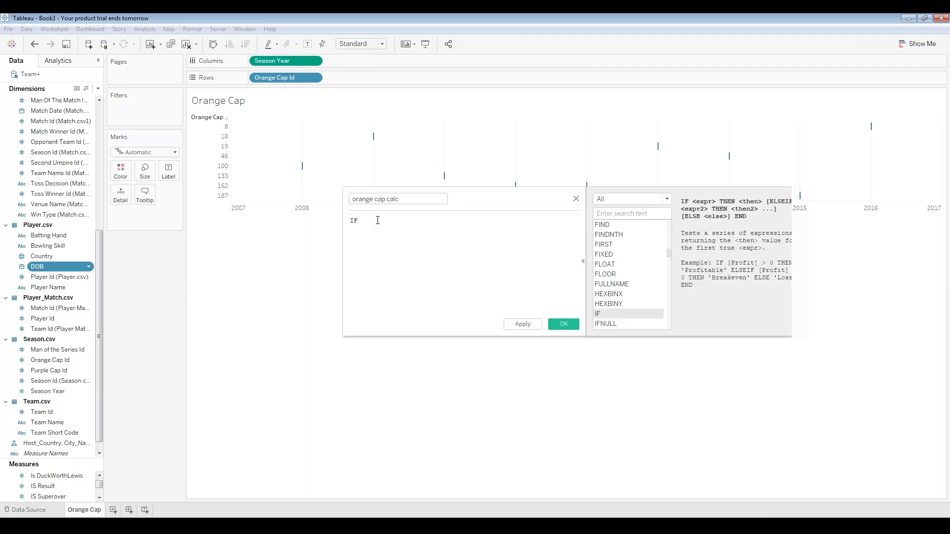
# Complete the IF condition as [Orange Cap Id]=[Player Id (Player.csv)] in the calculation, followed by a new line.
pyautogui.write('[or')
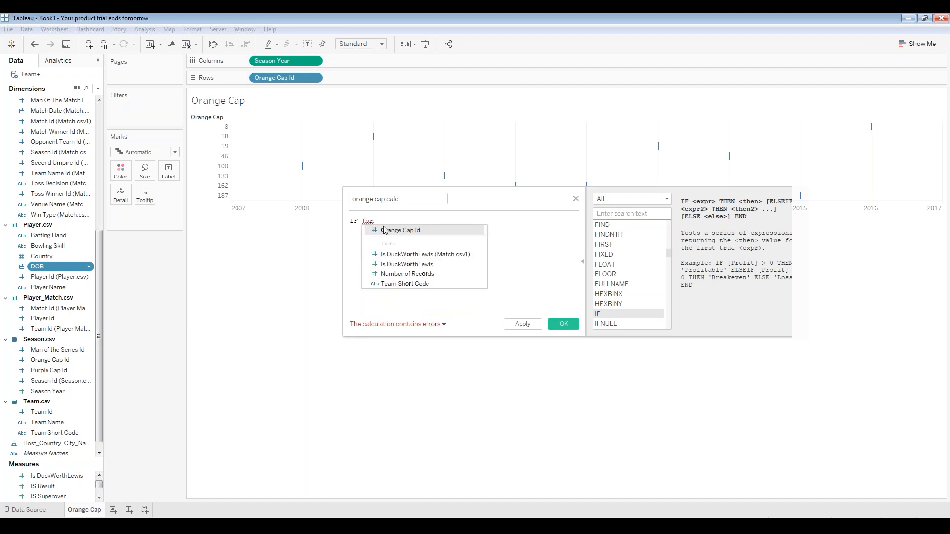
pyautogui.press('Return')
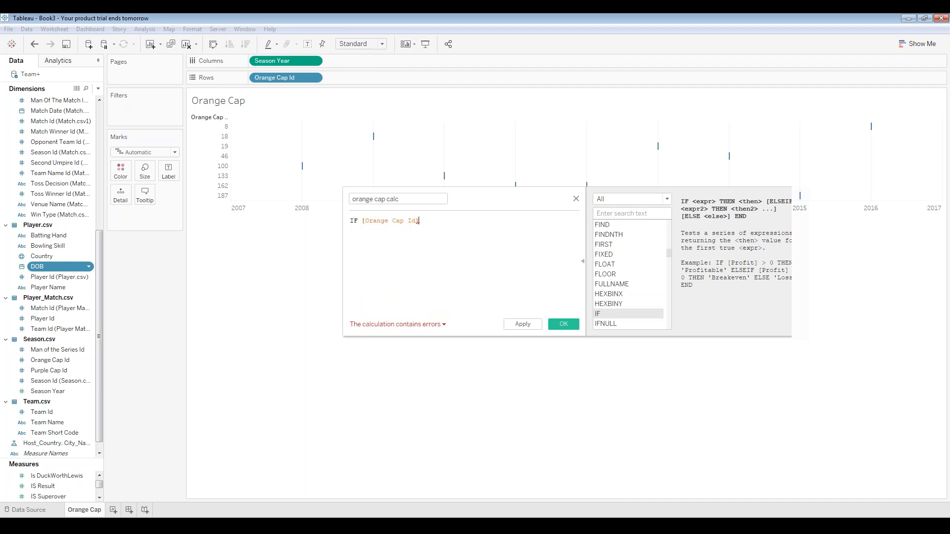
pyautogui.write('=[pl')
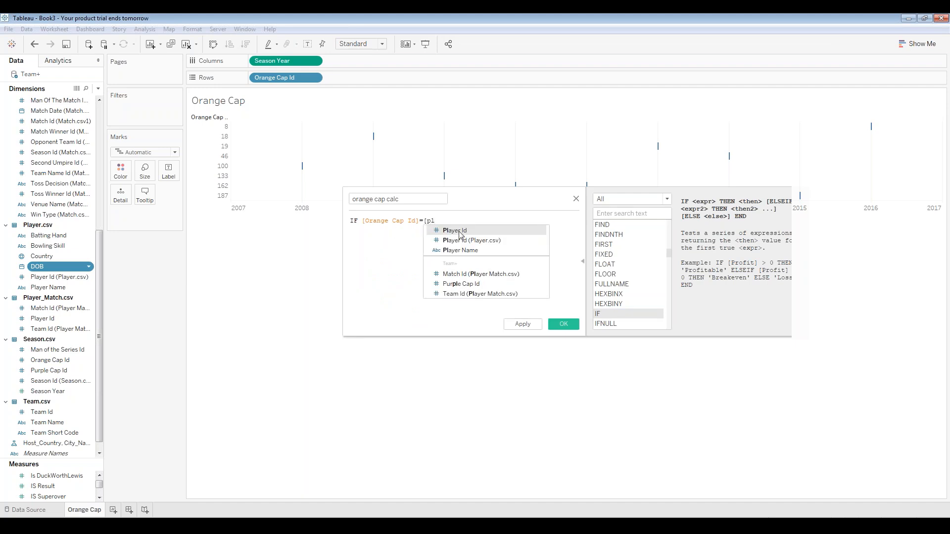
pyautogui.doubleClick(467, 241)
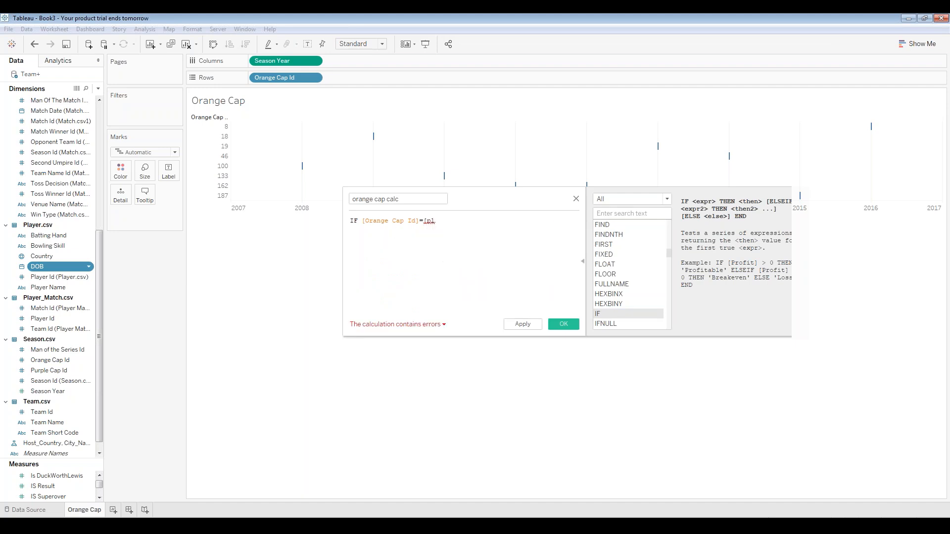
pyautogui.press('Return')
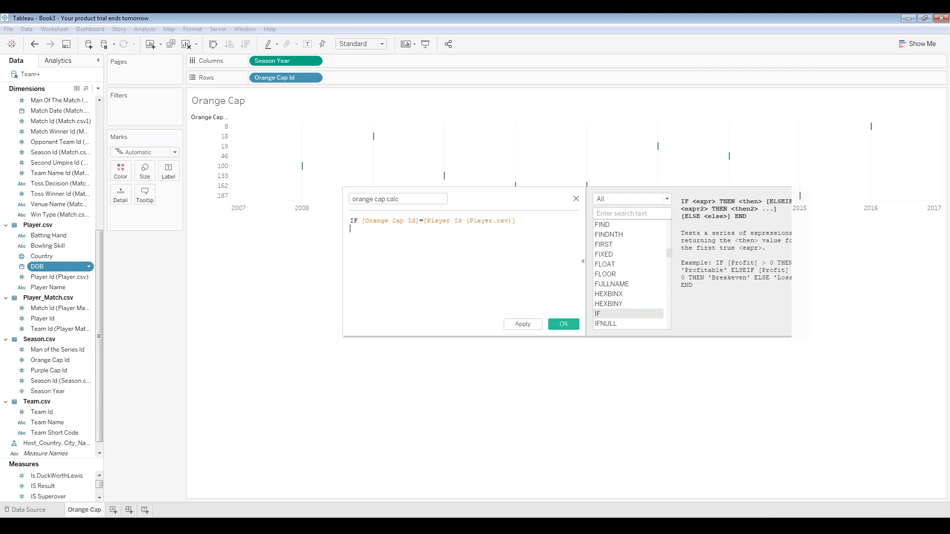
# Finish the formula with THEN [Player Name] and END on separate lines, and save the calculated field.
pyautogui.write('THEN [pla')
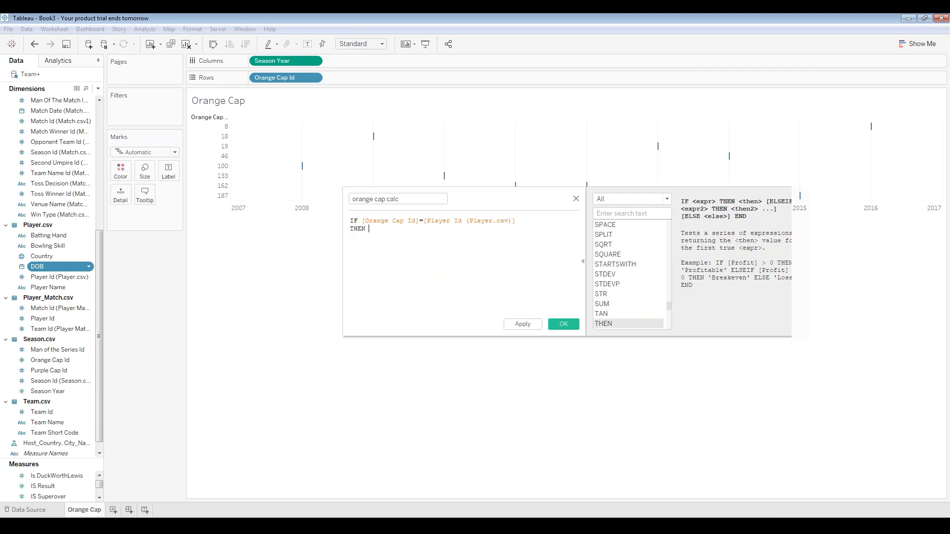
pyautogui.press('Down')
pyautogui.press('Down')
pyautogui.press('Return')
pyautogui.press('Return')
pyautogui.write('E')
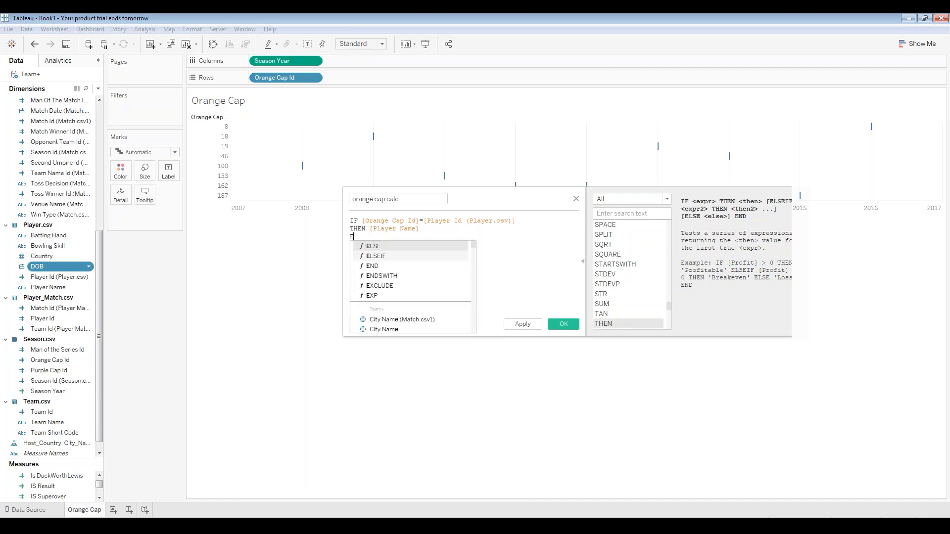
pyautogui.write('ND')
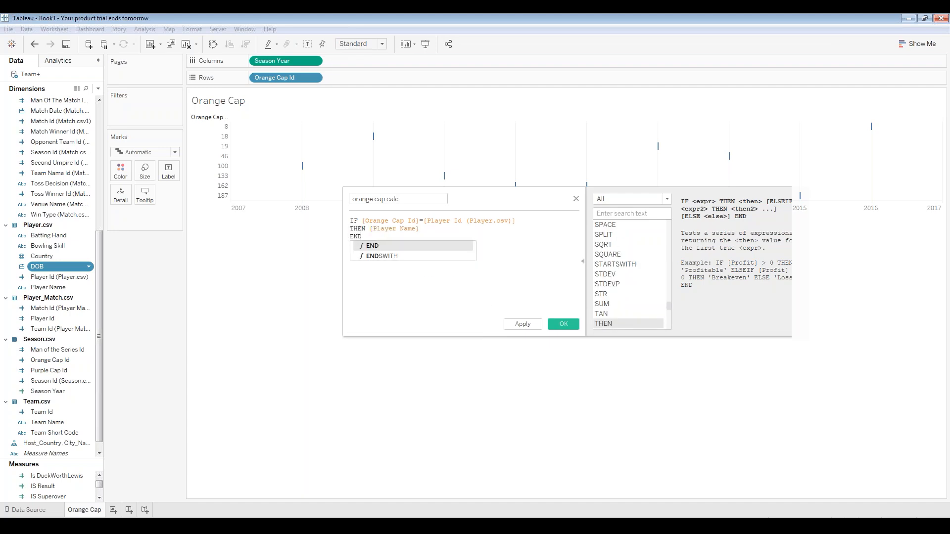
pyautogui.press('Return')
pyautogui.click(557, 325)
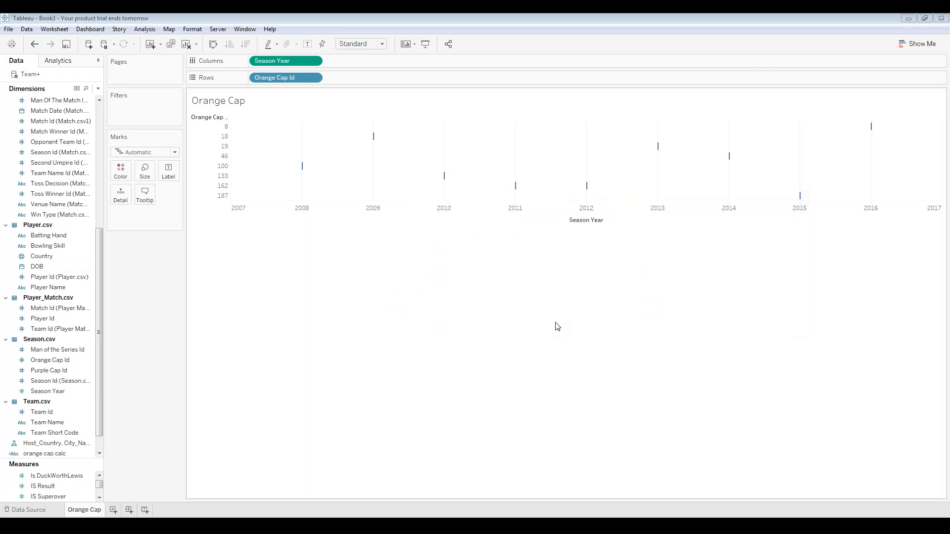
# Add orange cap calc to Rows after Orange Cap Id and set it to Attribute.
pyautogui.scroll(-2, 49, 346)
pyautogui.click(23, 426)
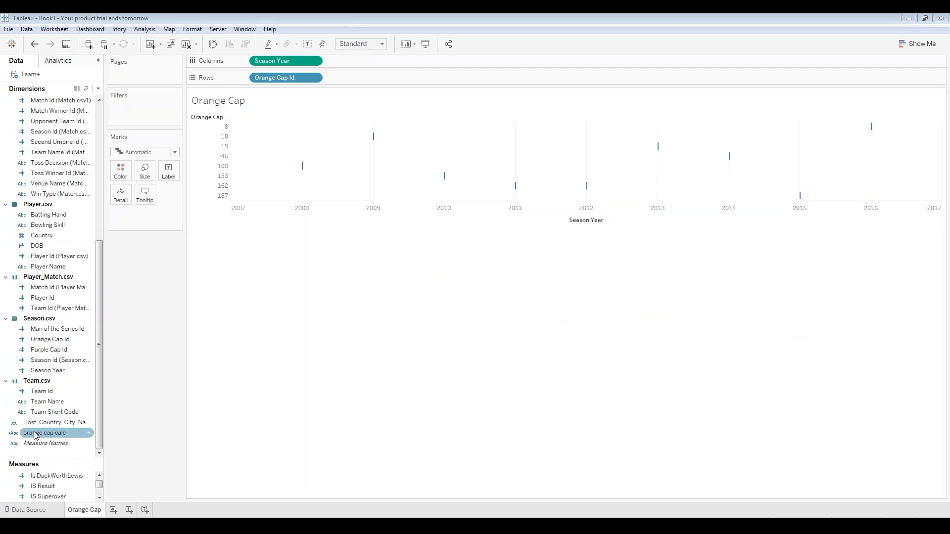
pyautogui.moveTo(30, 437); pyautogui.dragTo(358, 79)
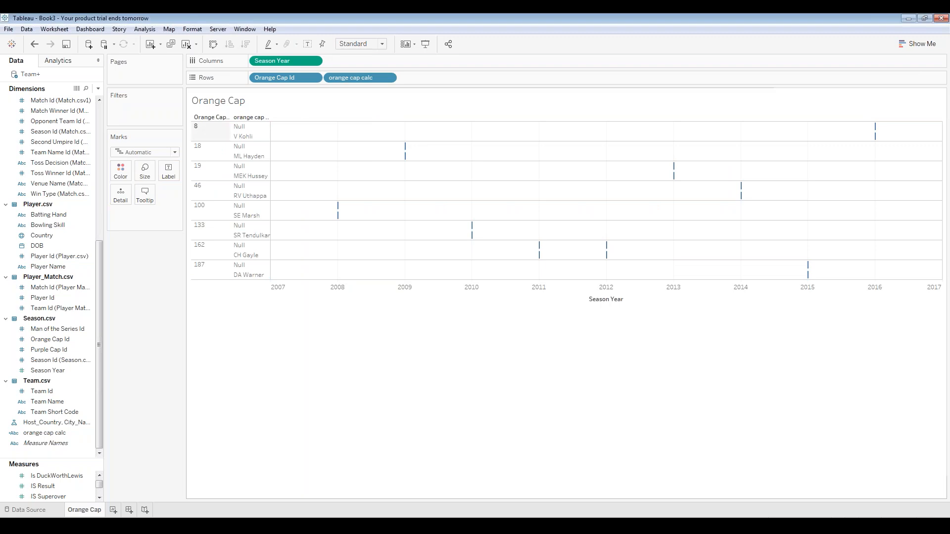
pyautogui.click(388, 79)
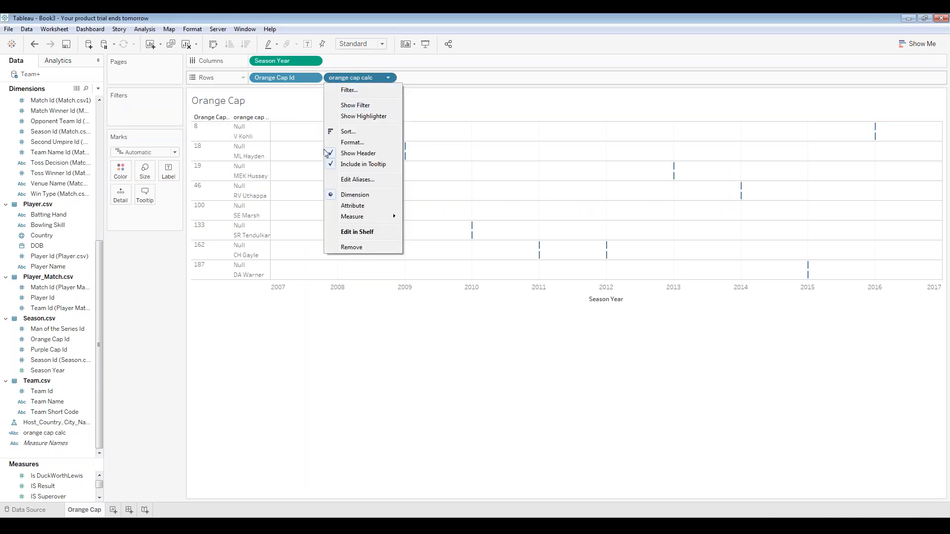
pyautogui.click(331, 207)
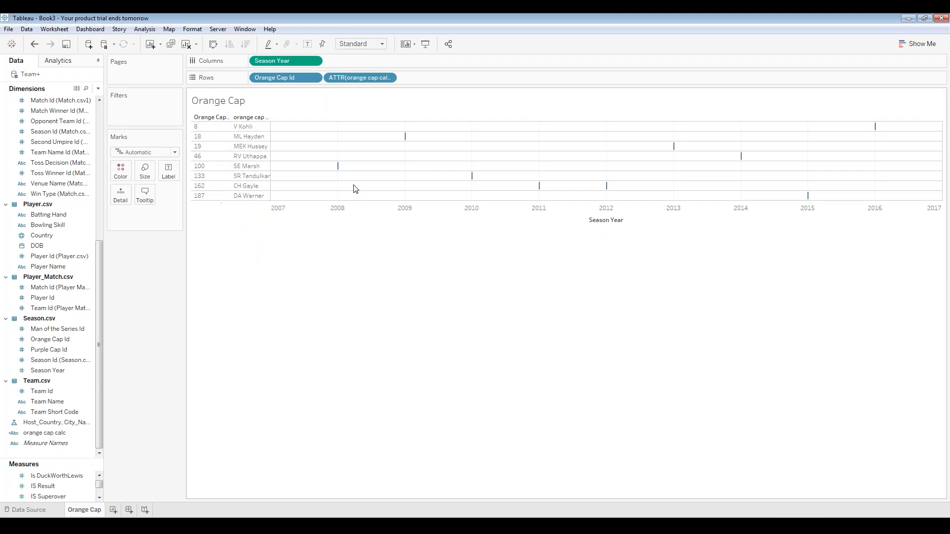
# Change the mark type to Shape and assign the orange cap image from the KPI shape palette.
pyautogui.moveTo(406, 136)
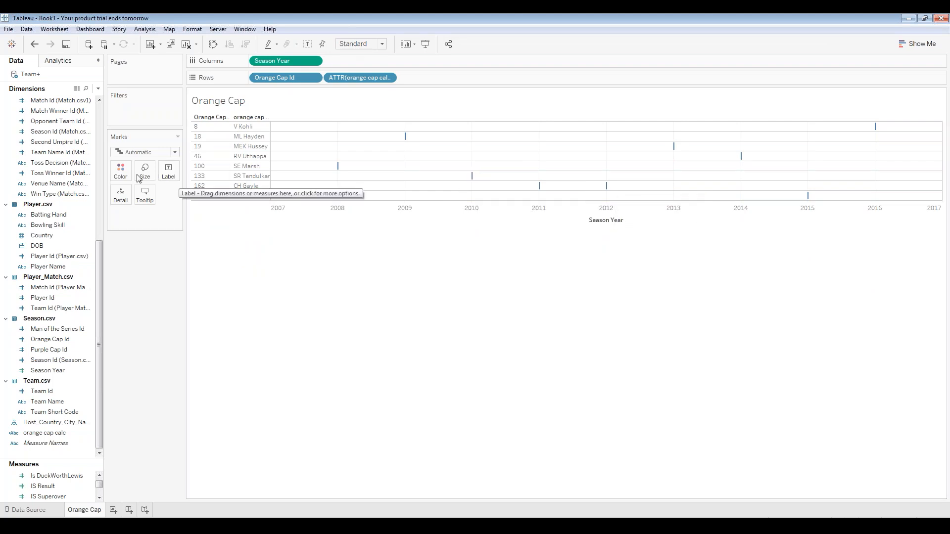
pyautogui.click(175, 152)
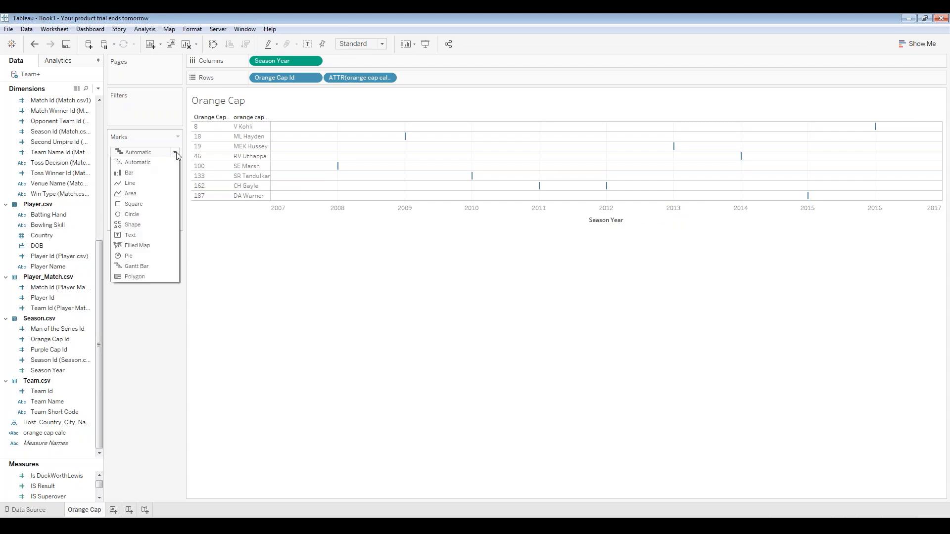
pyautogui.click(132, 225)
pyautogui.click(169, 194)
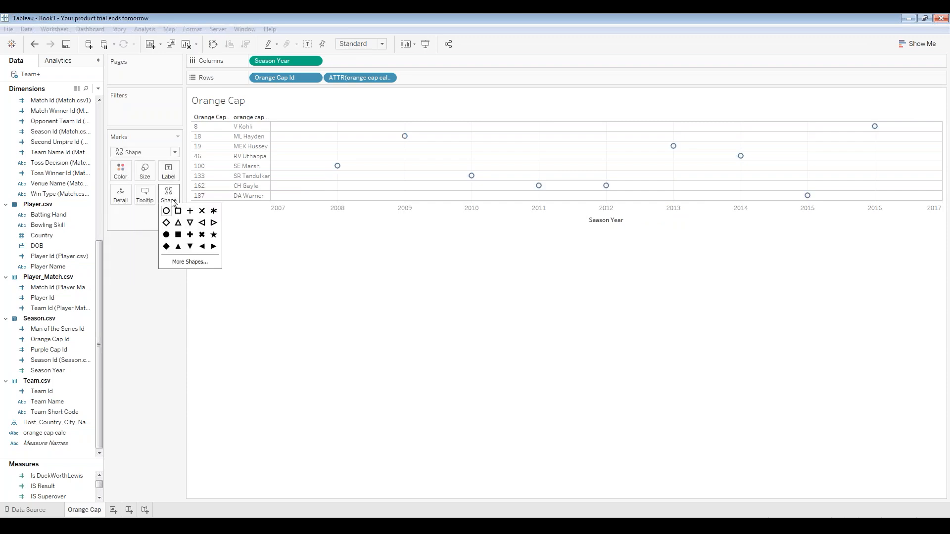
pyautogui.click(193, 262)
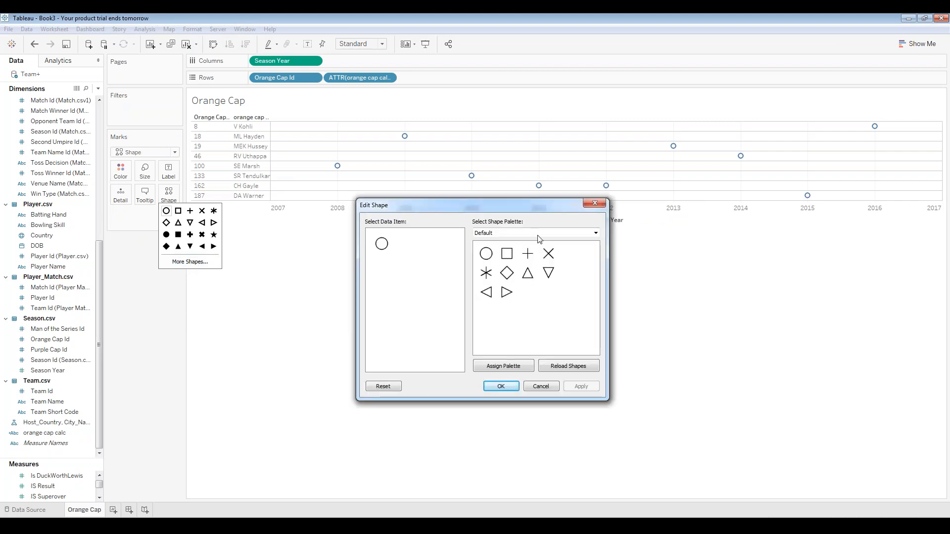
pyautogui.click(595, 234)
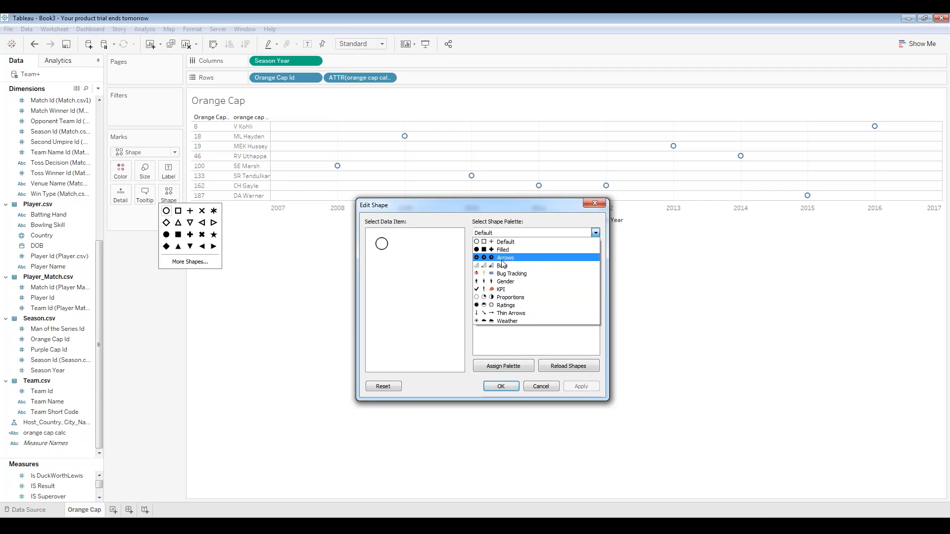
pyautogui.click(494, 291)
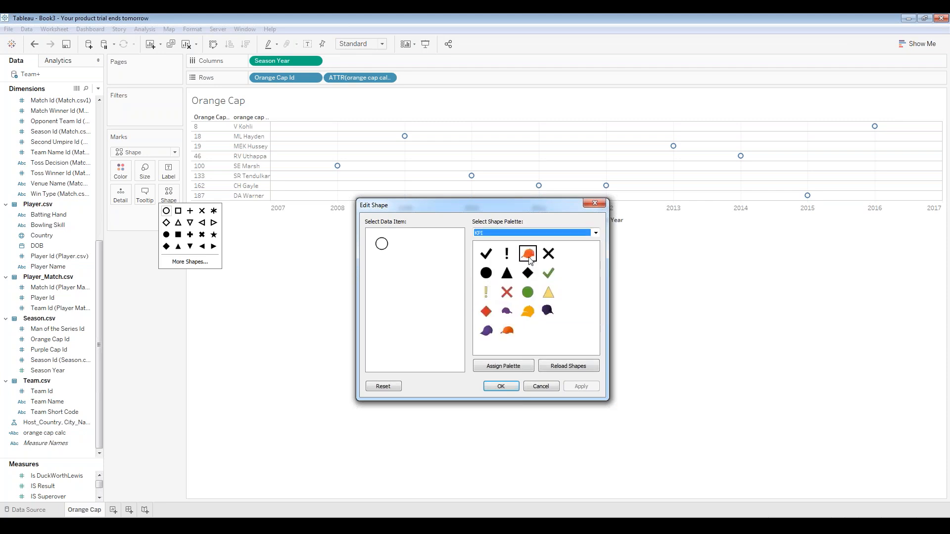
pyautogui.click(529, 260)
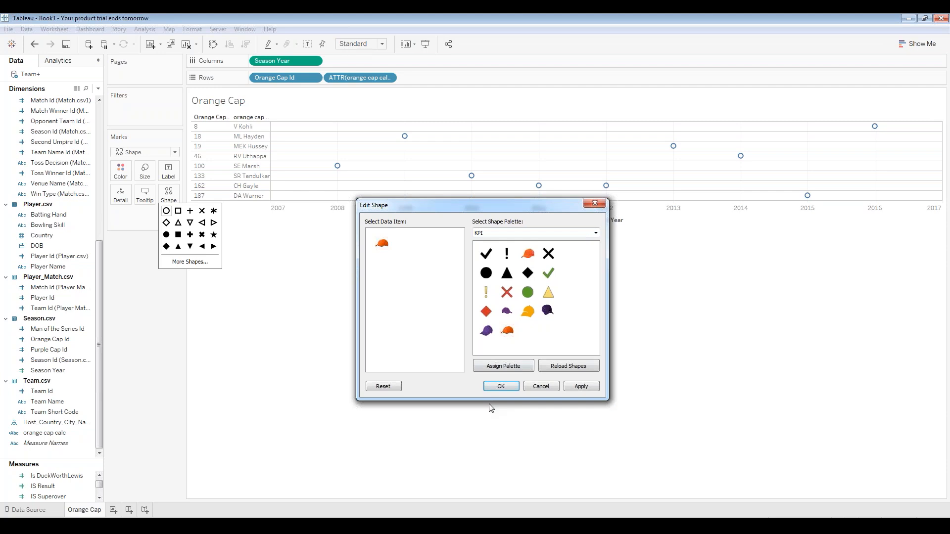
pyautogui.click(496, 385)
# Enlarge the orange cap marks to slightly above the middle of the size range.
pyautogui.moveTo(341, 170)
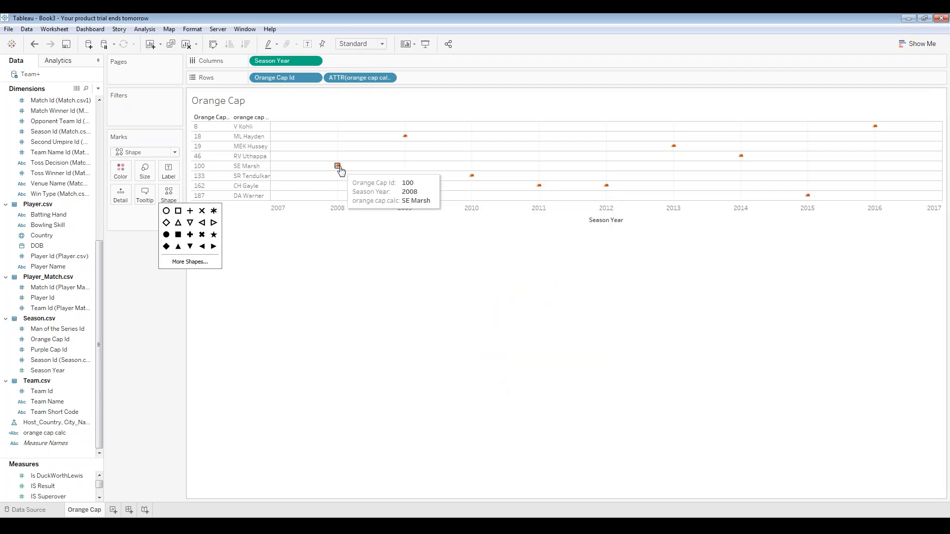
pyautogui.moveTo(547, 186)
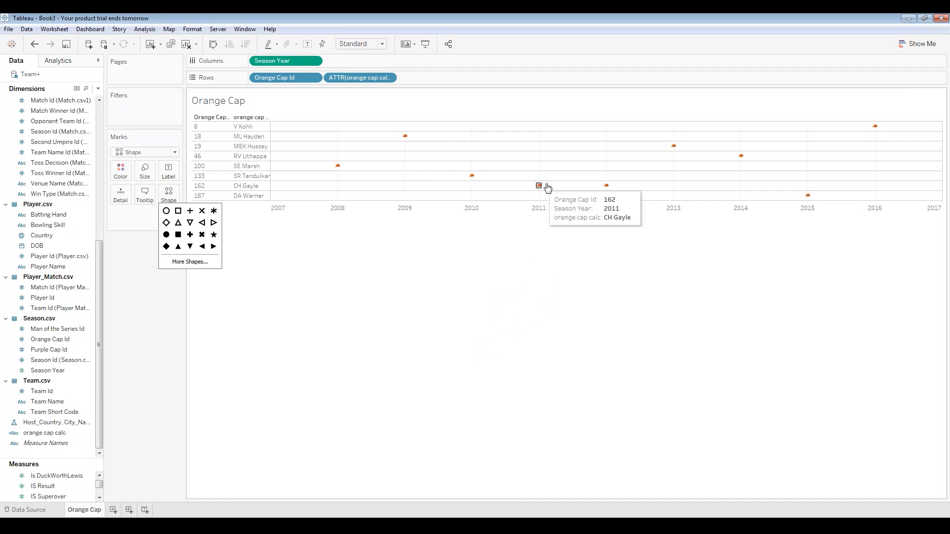
pyautogui.click(145, 171)
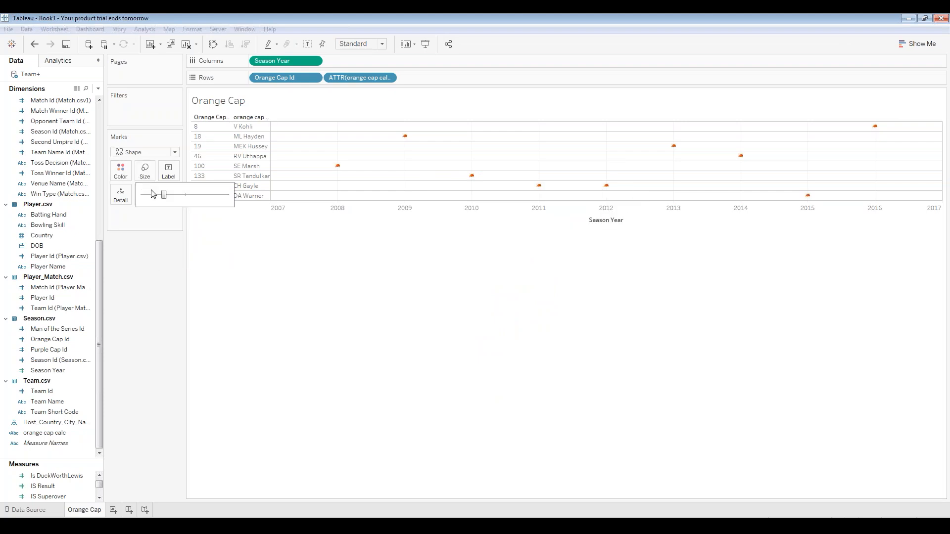
pyautogui.moveTo(164, 195); pyautogui.dragTo(194, 200)
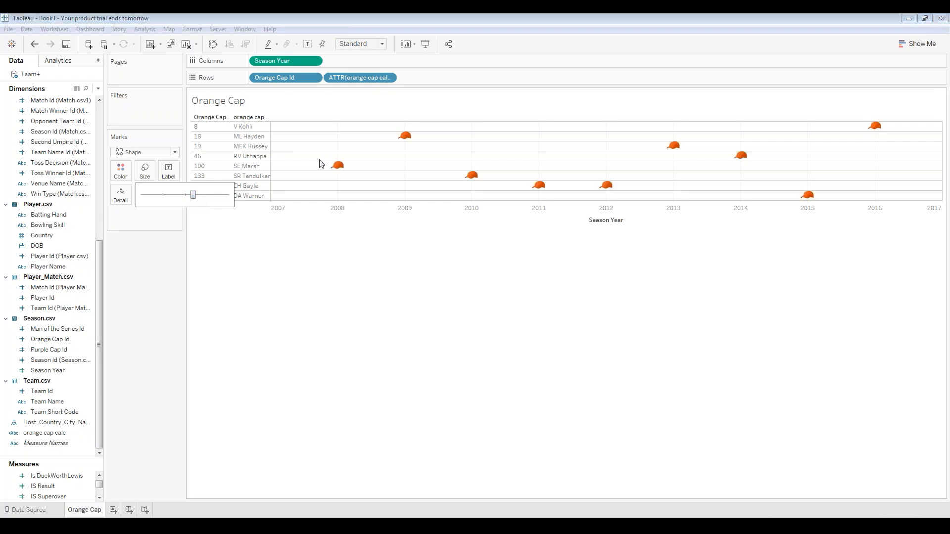
# Add a new worksheet and rename it Purple Cap.
pyautogui.click(807, 39)
pyautogui.moveTo(338, 165)
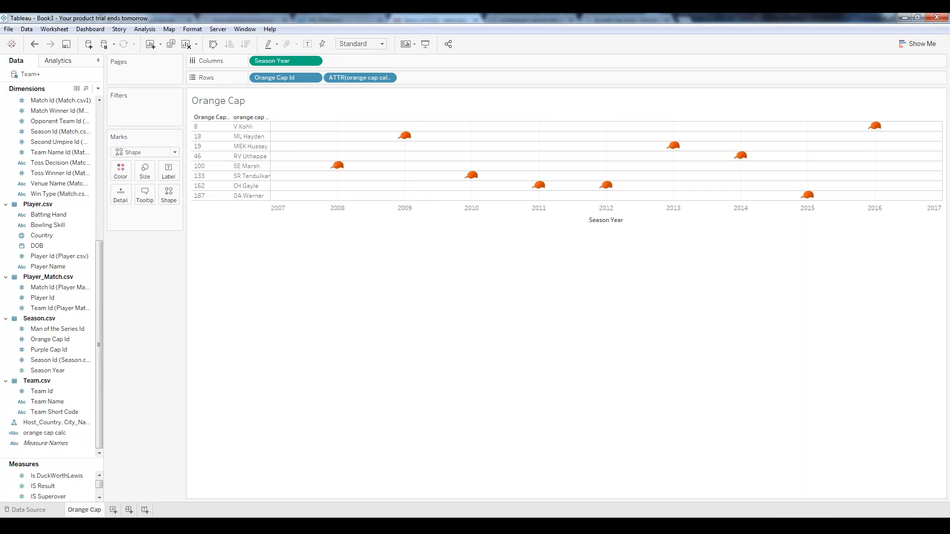
pyautogui.click(115, 513)
pyautogui.rightClick(121, 510)
pyautogui.click(151, 420)
pyautogui.write('Pu')
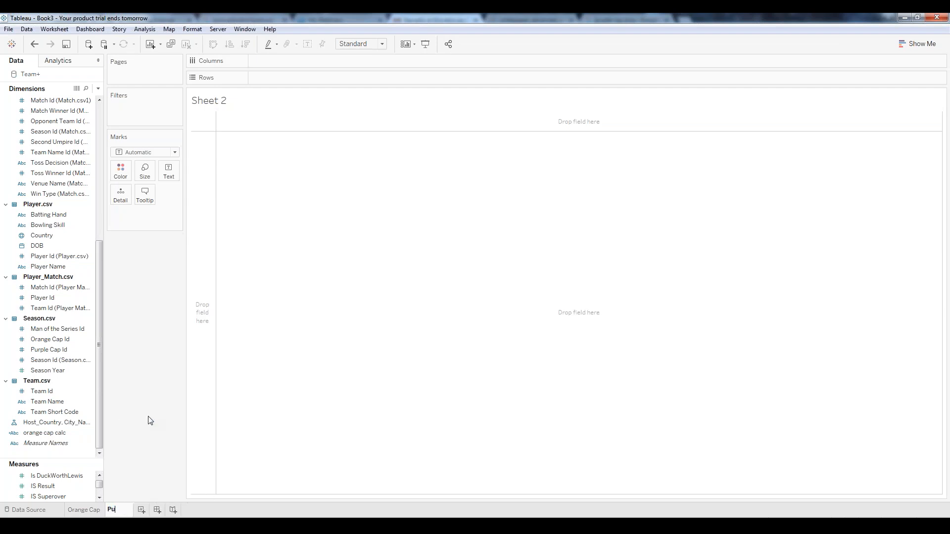
pyautogui.write('rple Cap')
pyautogui.click(66, 412)
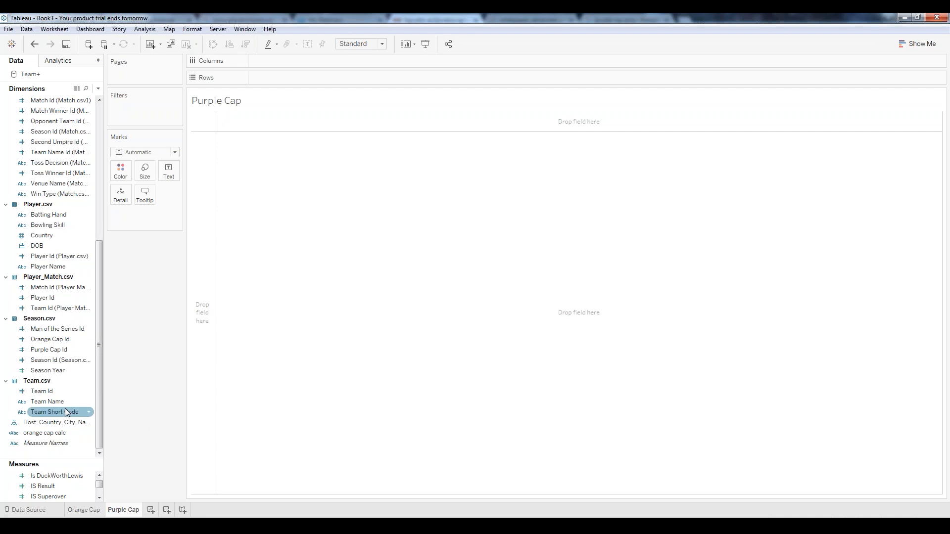
# Place Season Year on Columns and Purple Cap Id on Rows of the Purple Cap sheet.
pyautogui.moveTo(90, 516)
pyautogui.moveTo(57, 376); pyautogui.dragTo(287, 60)
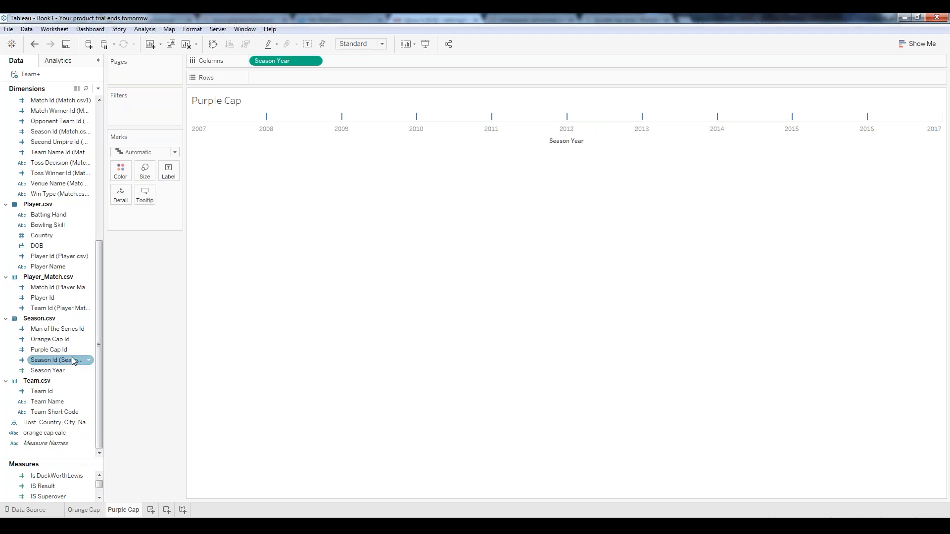
pyautogui.moveTo(59, 350); pyautogui.dragTo(296, 81)
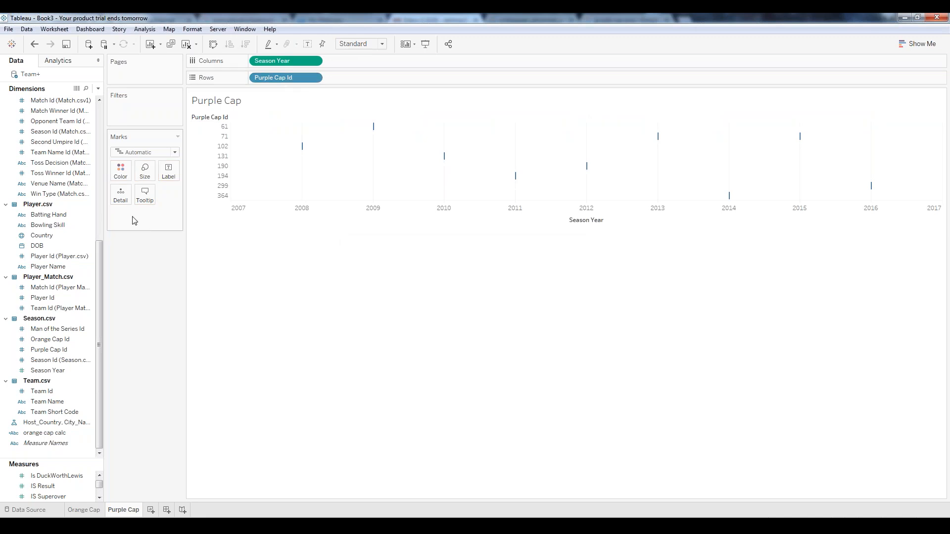
# Create a calculated field from Orange Cap Id and name it Purple cap calc.
pyautogui.rightClick(4, 341)
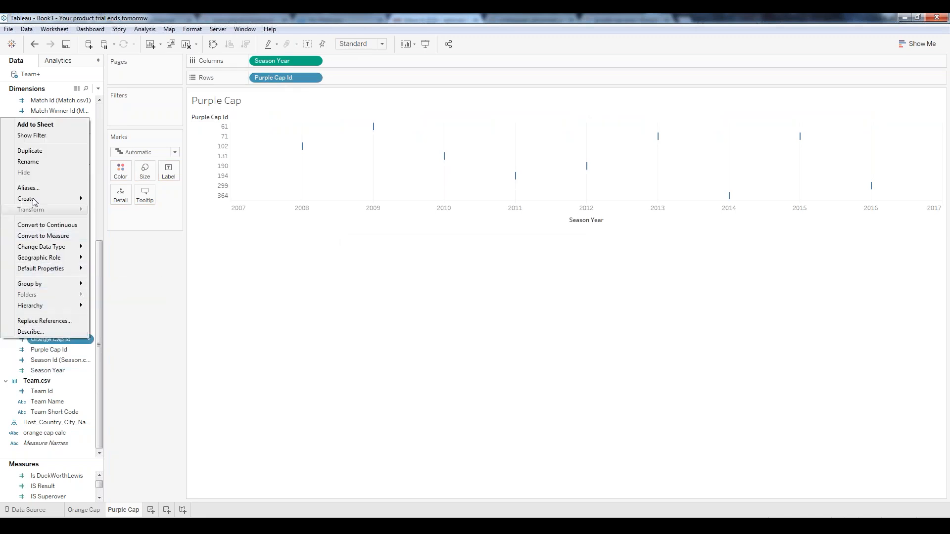
pyautogui.moveTo(34, 201)
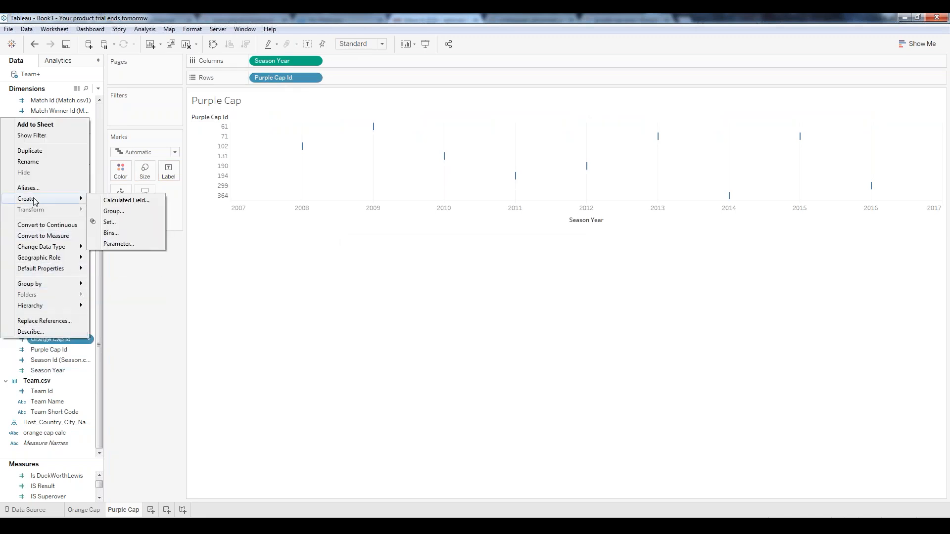
pyautogui.click(125, 202)
pyautogui.write('Purple cap calc')
# Replace the prefilled formula with the condition IF [Purple Cap Id]=[Player Id (Player.csv)].
pyautogui.click(426, 219)
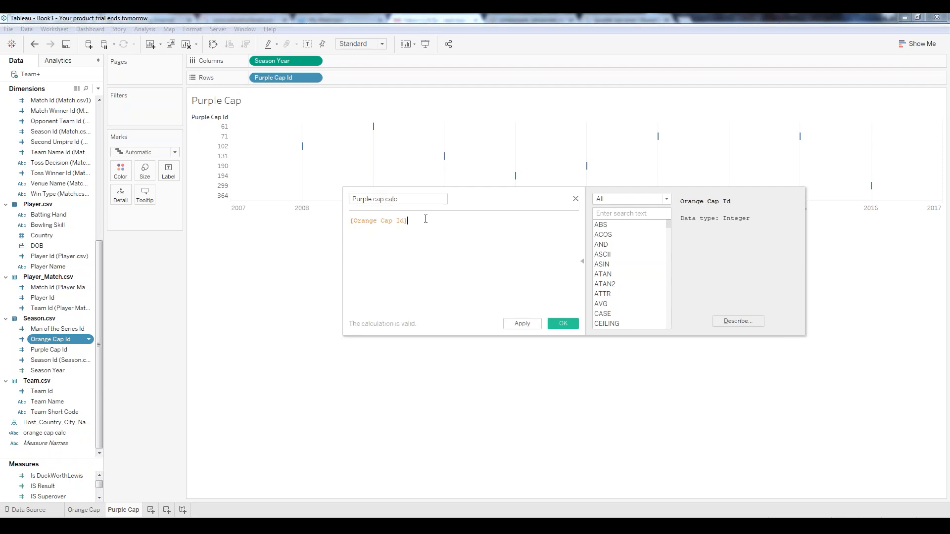
pyautogui.press('BackSpace')
pyautogui.press('BackSpace')
pyautogui.press('BackSpace')
pyautogui.press('BackSpace')
pyautogui.press('BackSpace')
pyautogui.press('BackSpace')
pyautogui.press('BackSpace')
pyautogui.press('BackSpace')
pyautogui.press('BackSpace')
pyautogui.press('BackSpace')
pyautogui.press('BackSpace')
pyautogui.press('BackSpace')
pyautogui.press('BackSpace')
pyautogui.press('BackSpace')
pyautogui.press('BackSpace')
pyautogui.write('i')
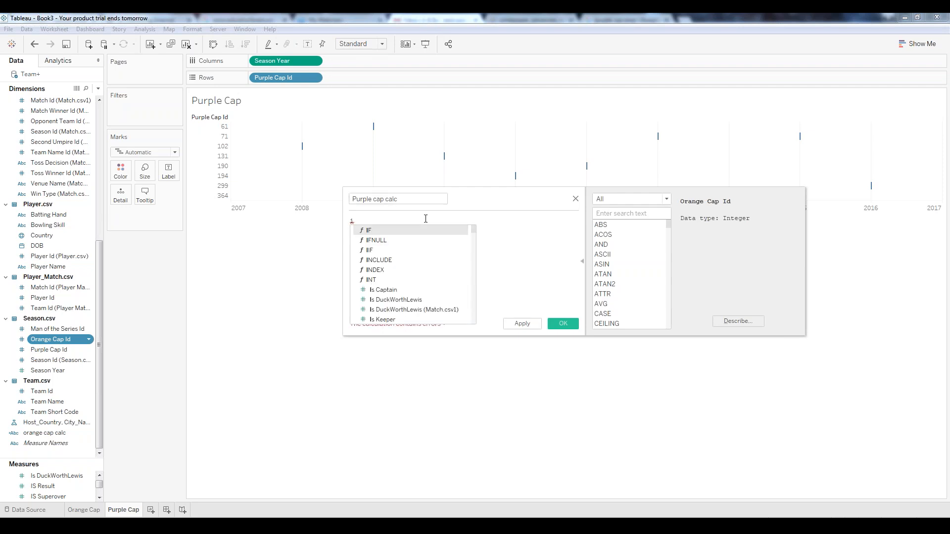
pyautogui.press('Return')
pyautogui.write('[')
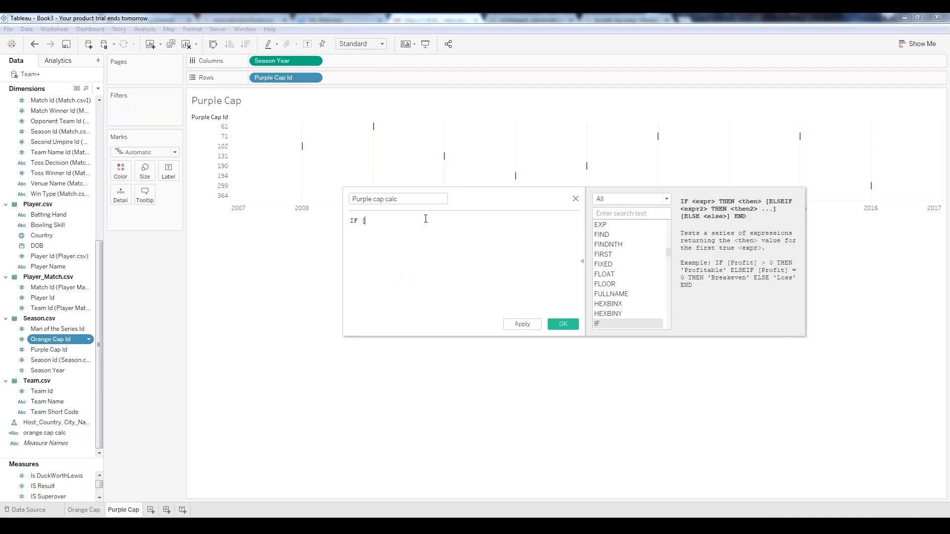
pyautogui.write('pur')
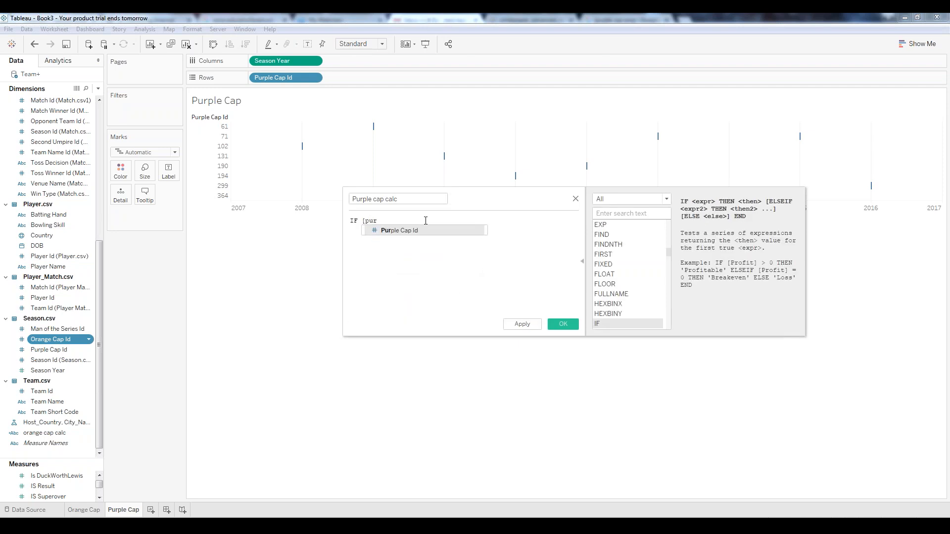
pyautogui.press('Return')
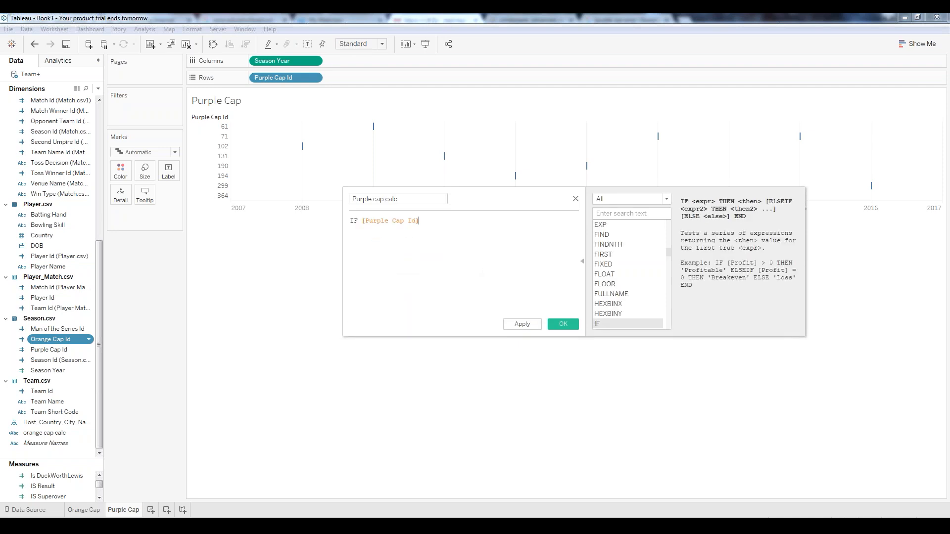
pyautogui.write('=')
pyautogui.write('pl')
pyautogui.click(444, 241)
# Finish the purple cap formula with THEN [Player Name] and END on separate lines, and save the calculated field.
pyautogui.press('Return')
pyautogui.write('THE')
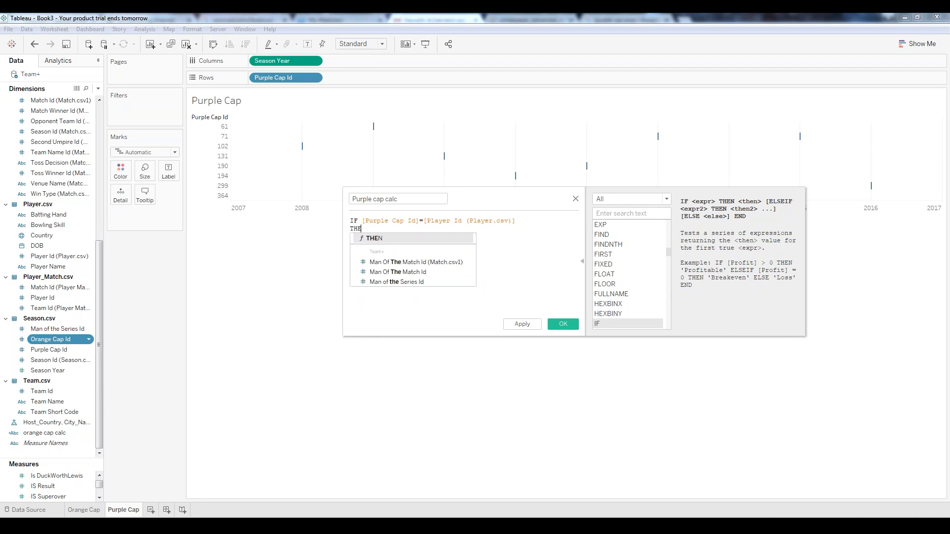
pyautogui.write('N')
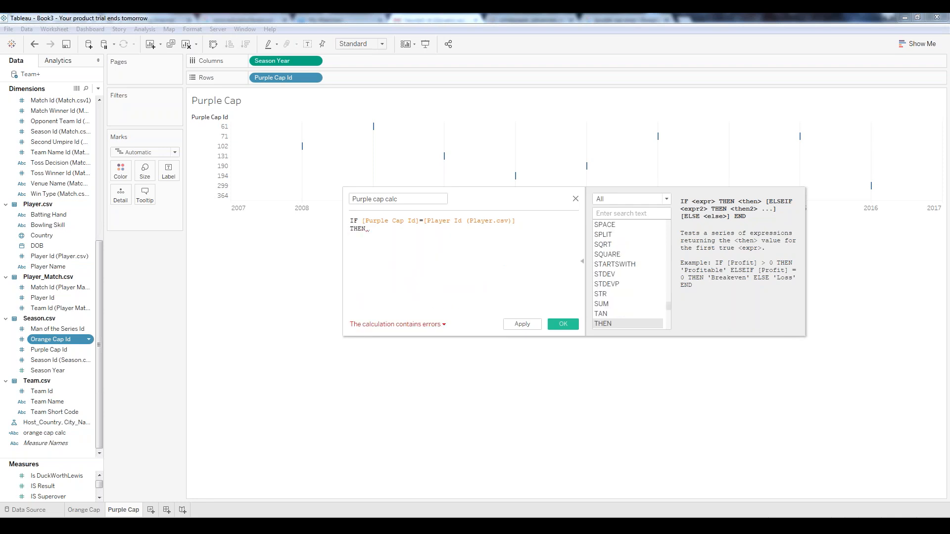
pyautogui.write(' [pl')
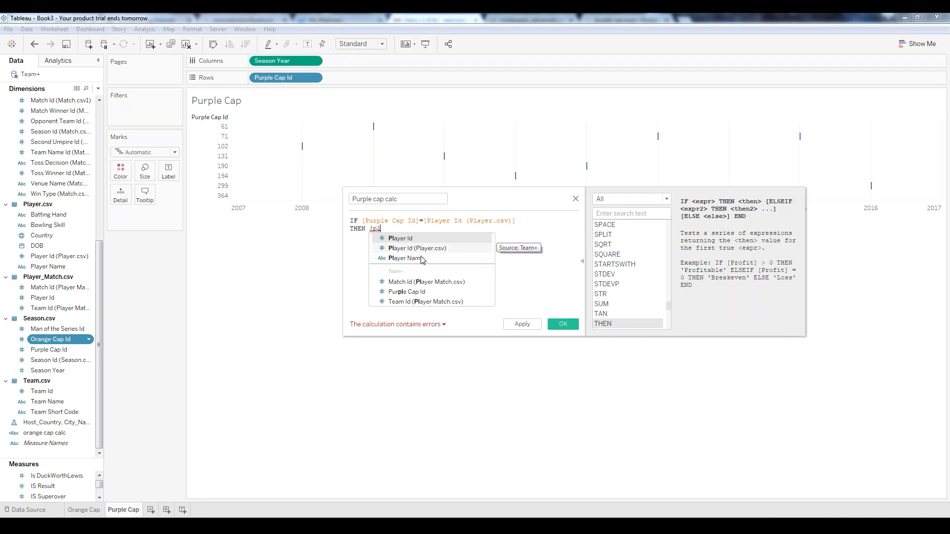
pyautogui.click(405, 259)
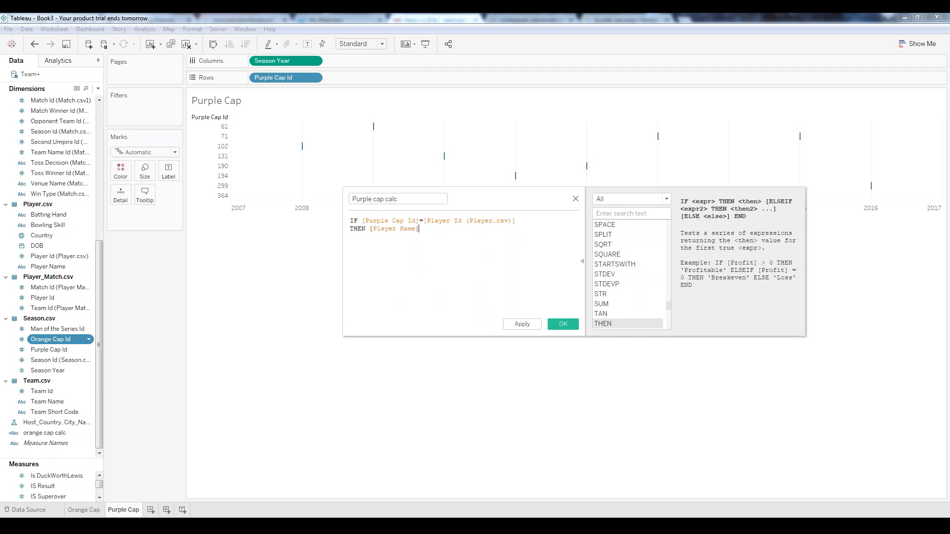
pyautogui.press('Return')
pyautogui.write('END')
pyautogui.click(563, 324)
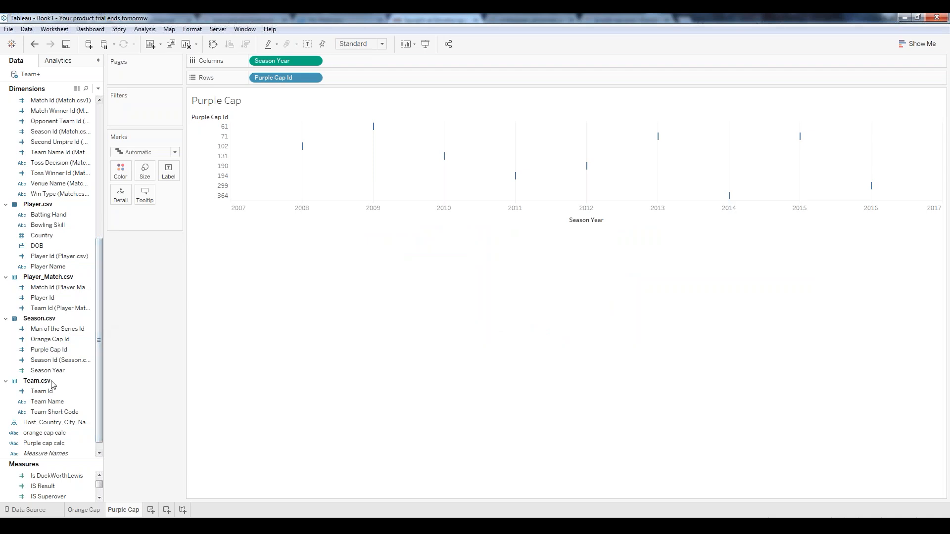
# Add Purple cap calc to Rows after Purple Cap Id and set it to Attribute.
pyautogui.scroll(-1, 87, 250)
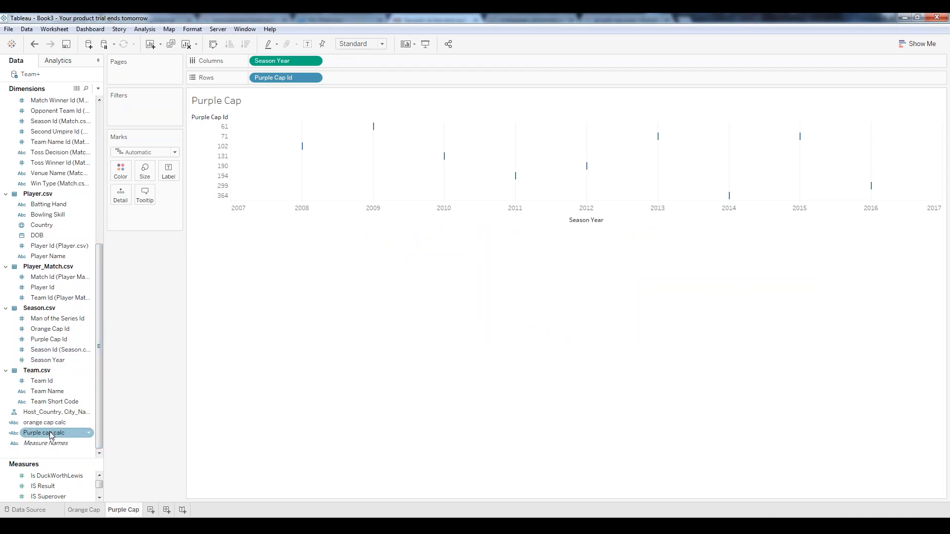
pyautogui.moveTo(49, 431); pyautogui.dragTo(384, 81)
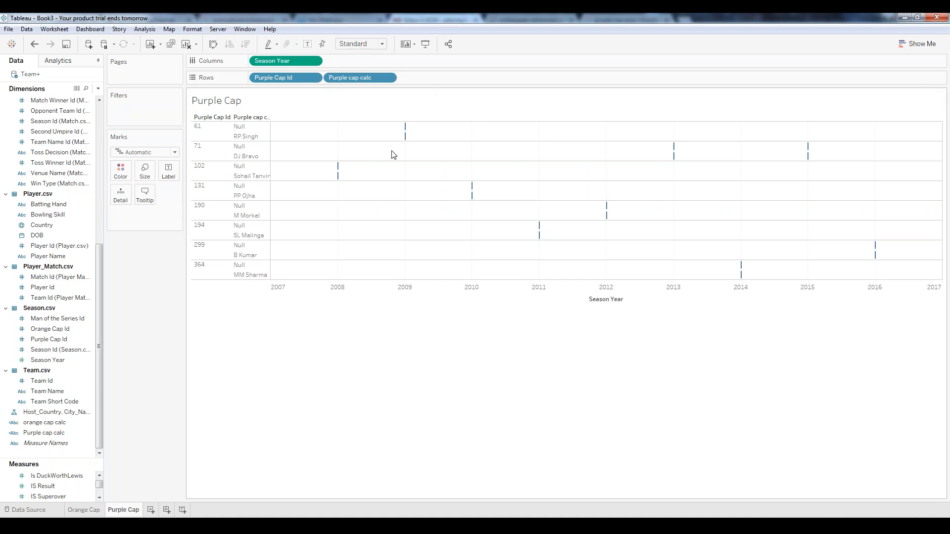
pyautogui.click(390, 78)
pyautogui.click(343, 207)
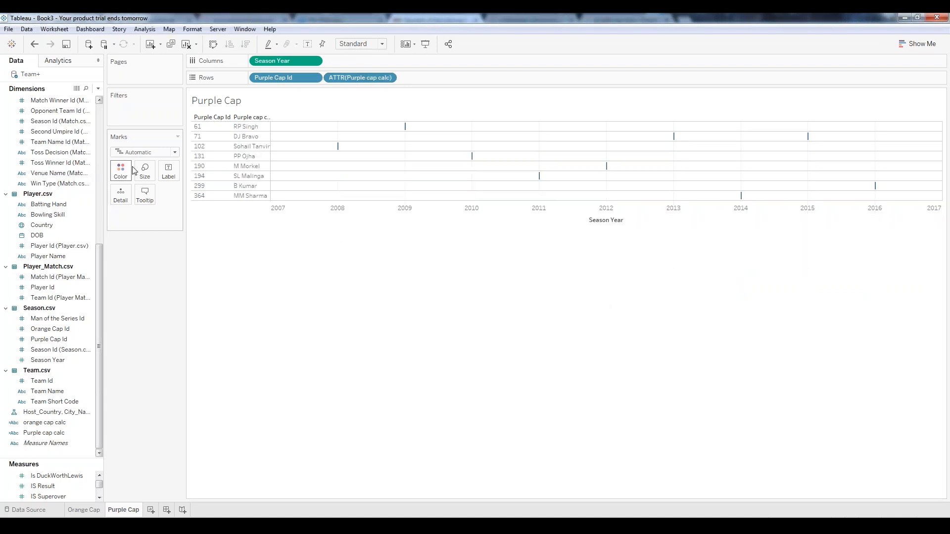
# Change the mark type to Shape and assign the larger purple cap image from the KPI shape palette.
pyautogui.click(175, 152)
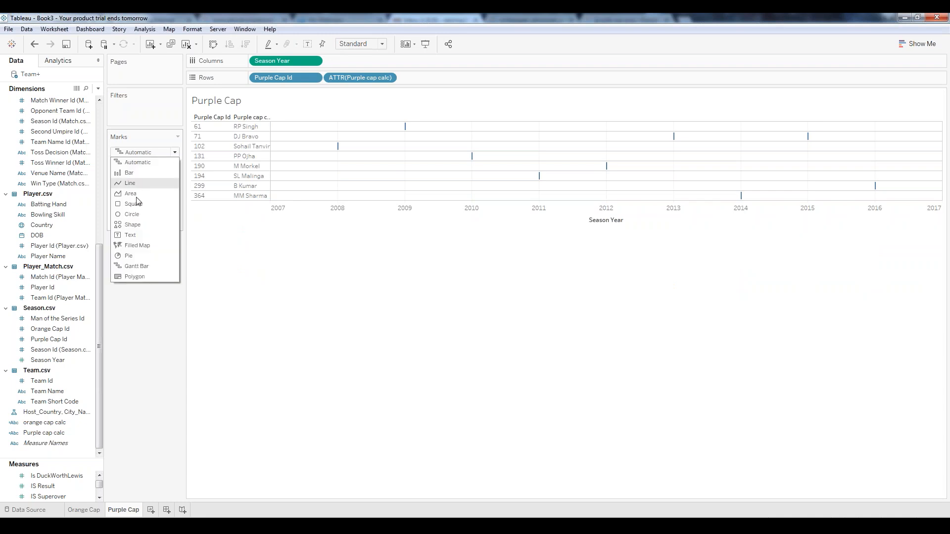
pyautogui.click(132, 226)
pyautogui.click(168, 194)
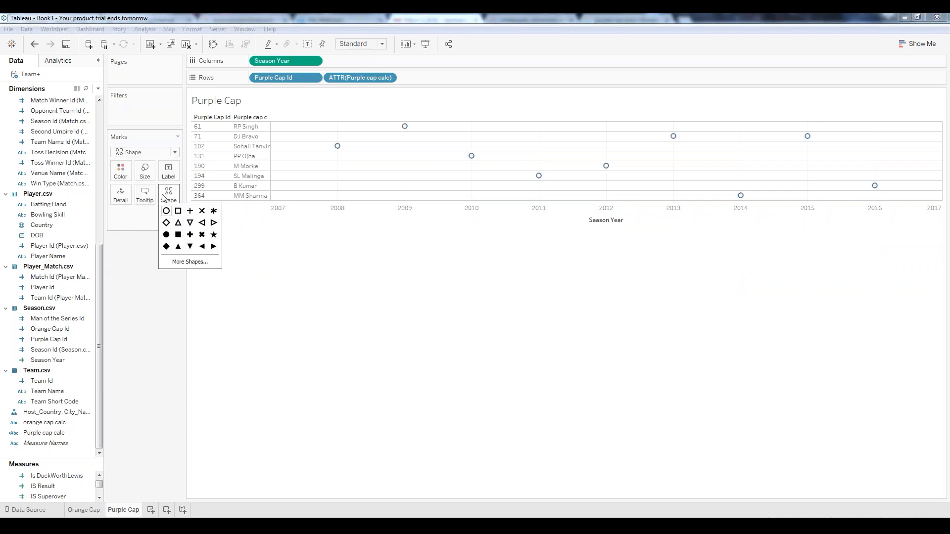
pyautogui.click(198, 262)
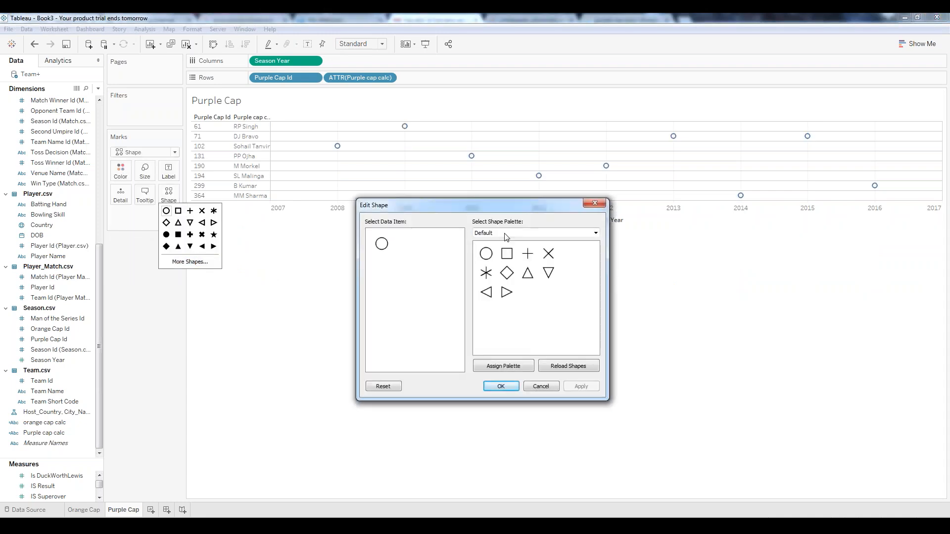
pyautogui.click(595, 233)
pyautogui.click(495, 279)
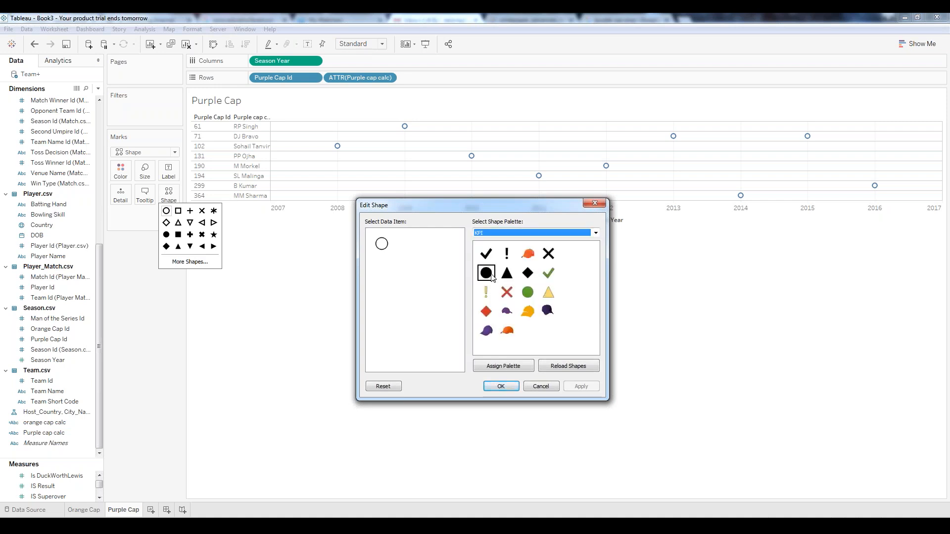
pyautogui.click(488, 330)
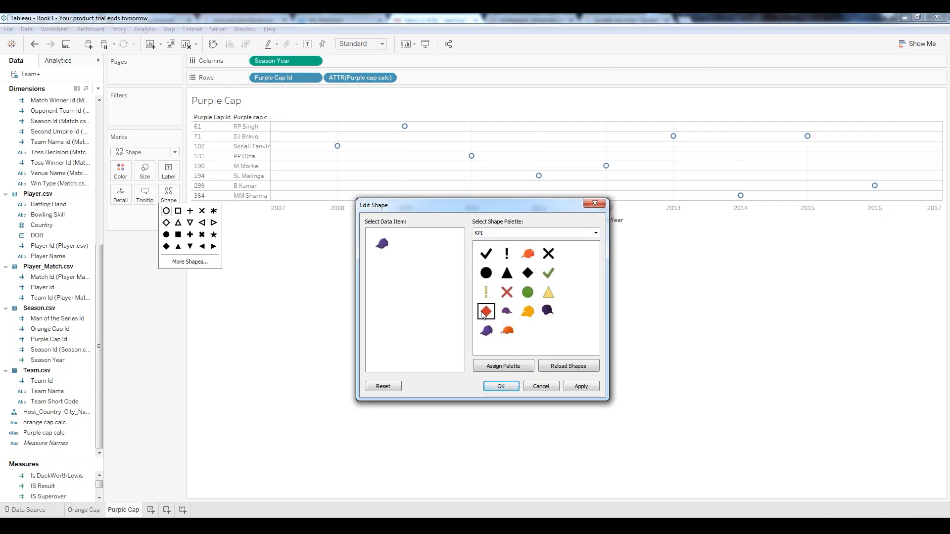
pyautogui.click(509, 386)
# Enlarge the purple cap marks to slightly above the middle of the size range.
pyautogui.click(144, 171)
pyautogui.moveTo(165, 195); pyautogui.dragTo(189, 194)
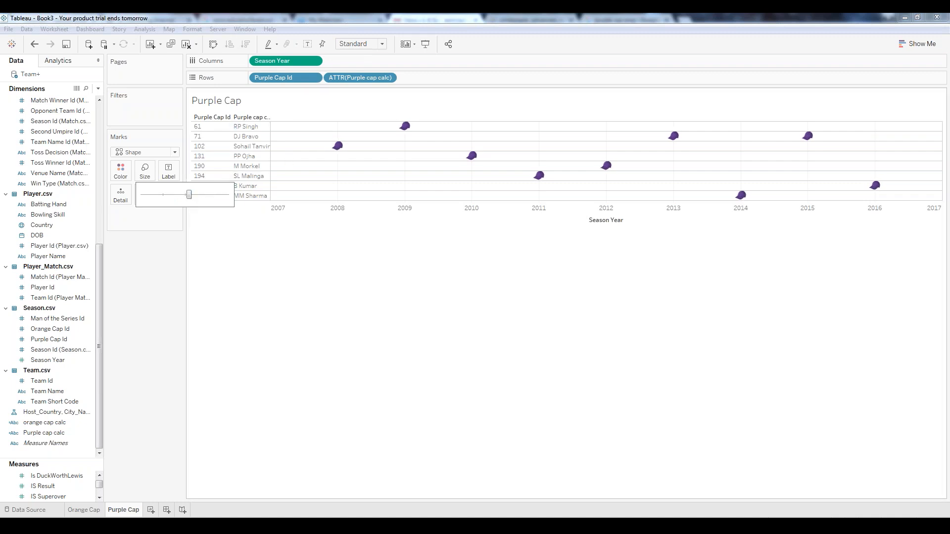
pyautogui.moveTo(337, 148)
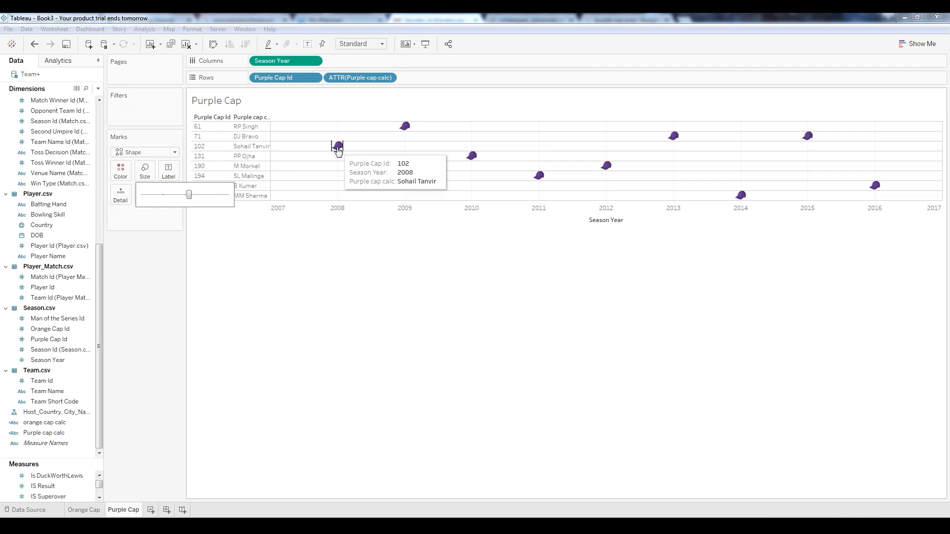
pyautogui.moveTo(412, 126)
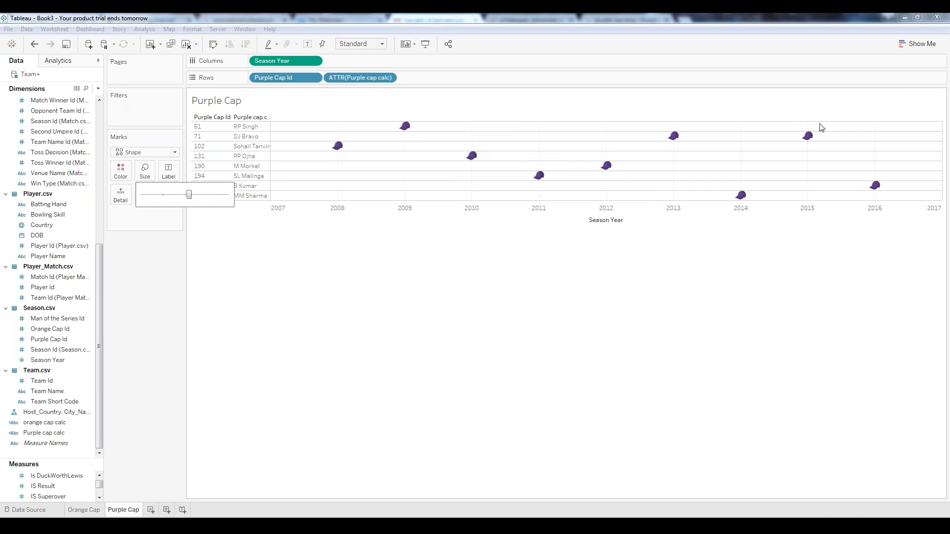
pyautogui.click(743, 262)
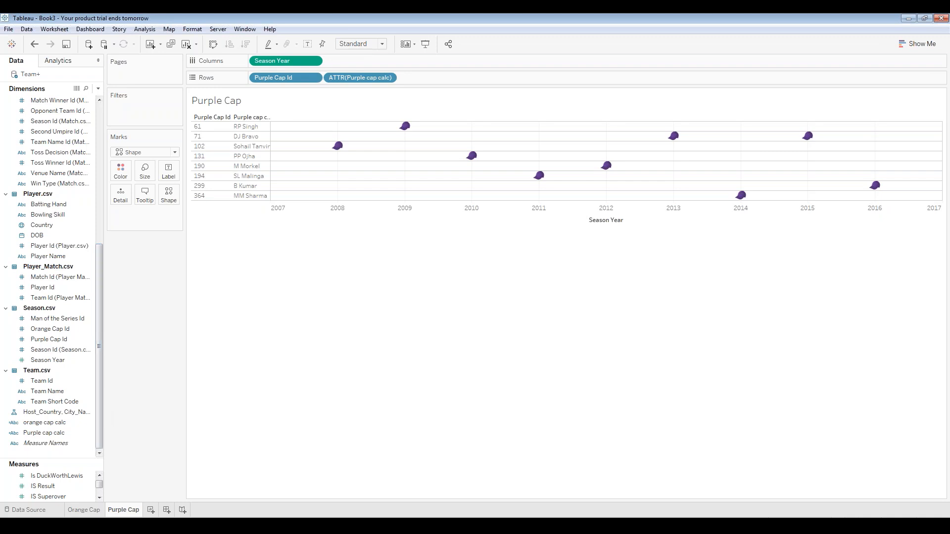
# Add another worksheet and rename it Man of the Series.
pyautogui.click(151, 510)
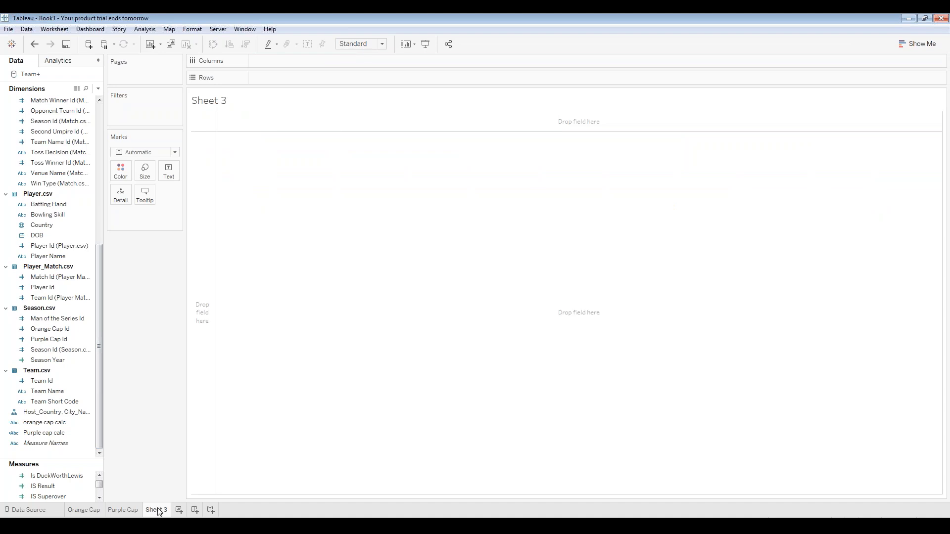
pyautogui.rightClick(158, 512)
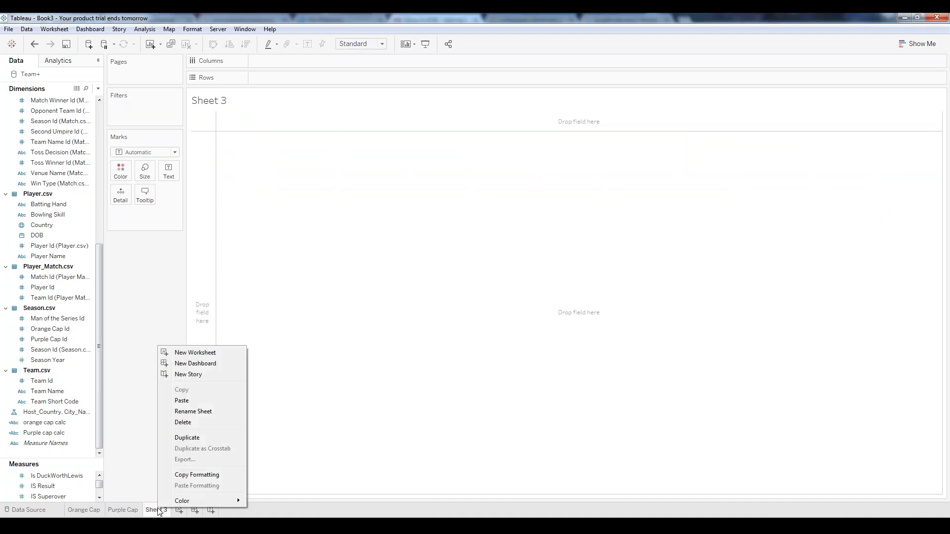
pyautogui.click(182, 414)
pyautogui.write('Man of the Series')
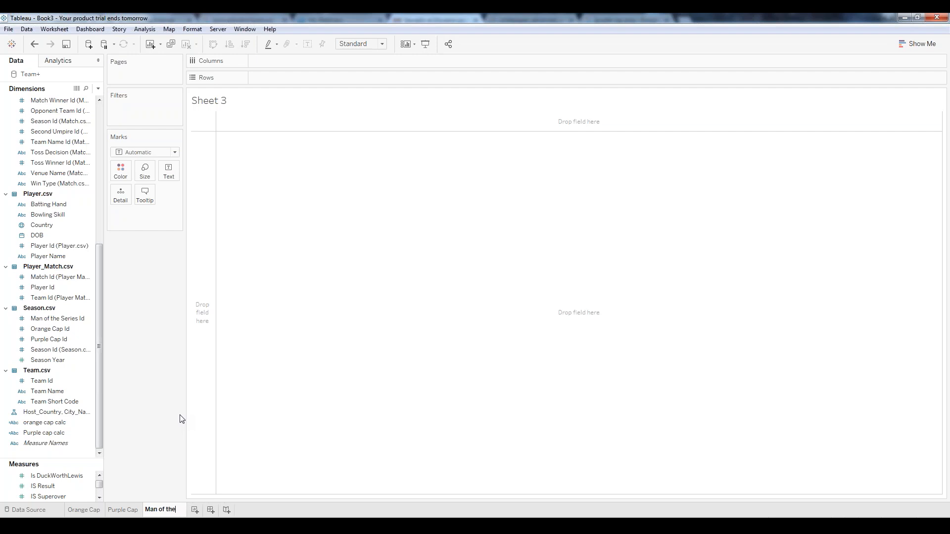
pyautogui.press('Return')
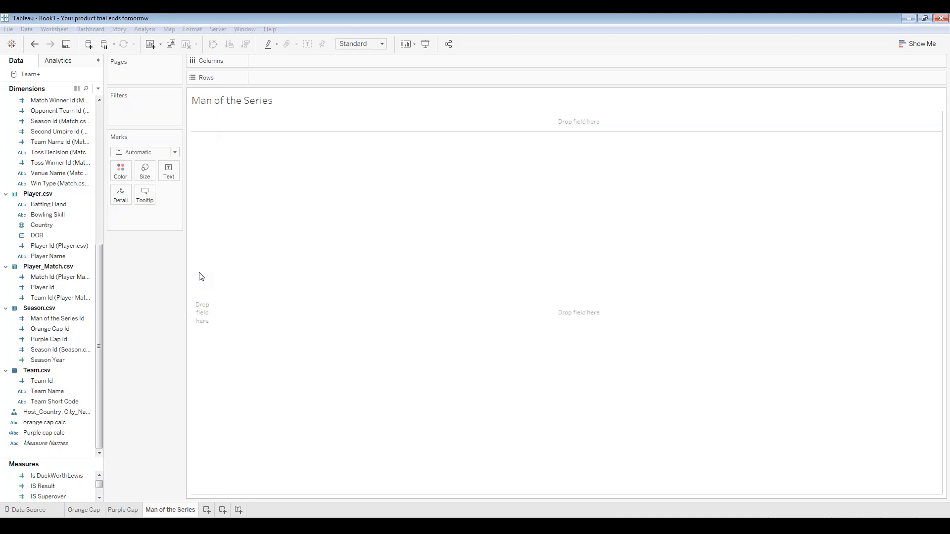
# Enlarge the Measures area of the field list and add Longitude (generated) to Columns.
pyautogui.moveTo(81, 458); pyautogui.dragTo(81, 287)
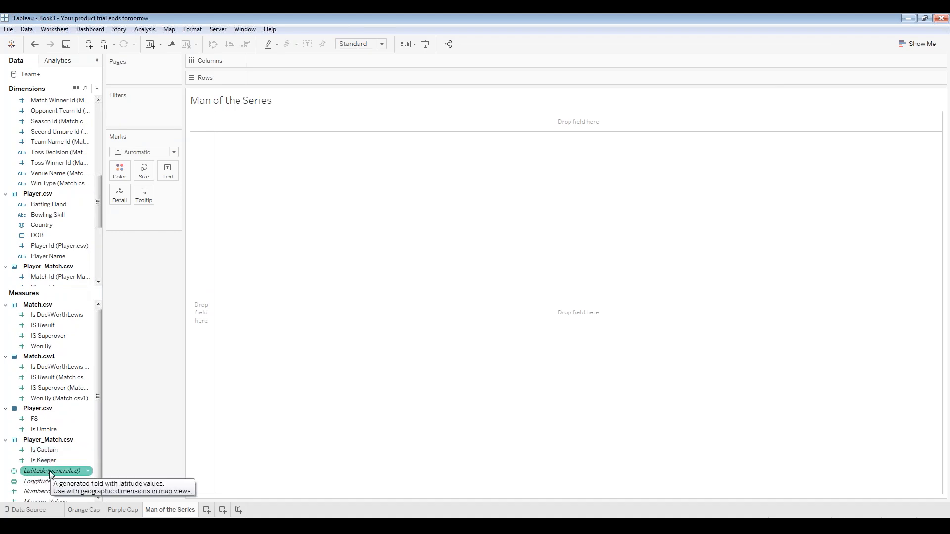
pyautogui.click(58, 484)
pyautogui.moveTo(57, 481); pyautogui.dragTo(493, 121)
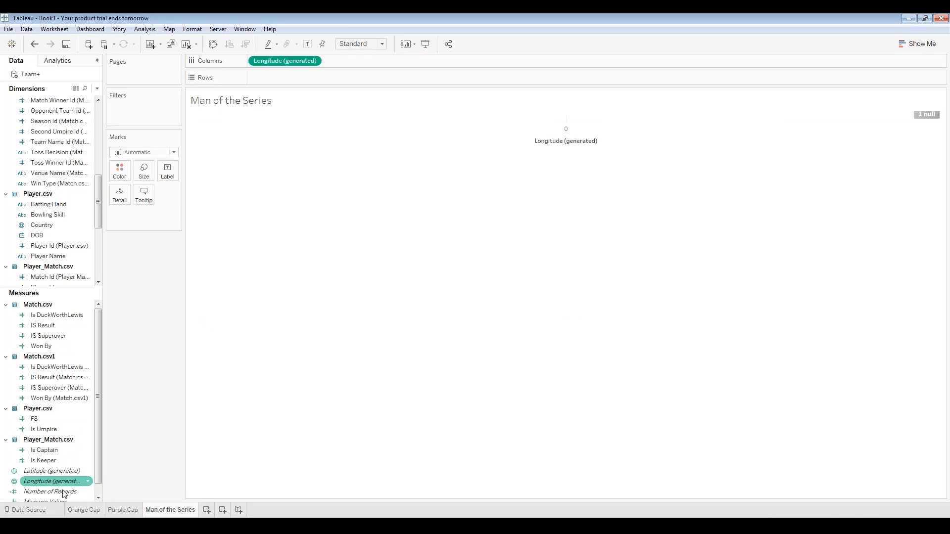
# Add Latitude (generated) to Rows and create a calculated field from Country named Man of the series calc.
pyautogui.moveTo(52, 471); pyautogui.dragTo(311, 83)
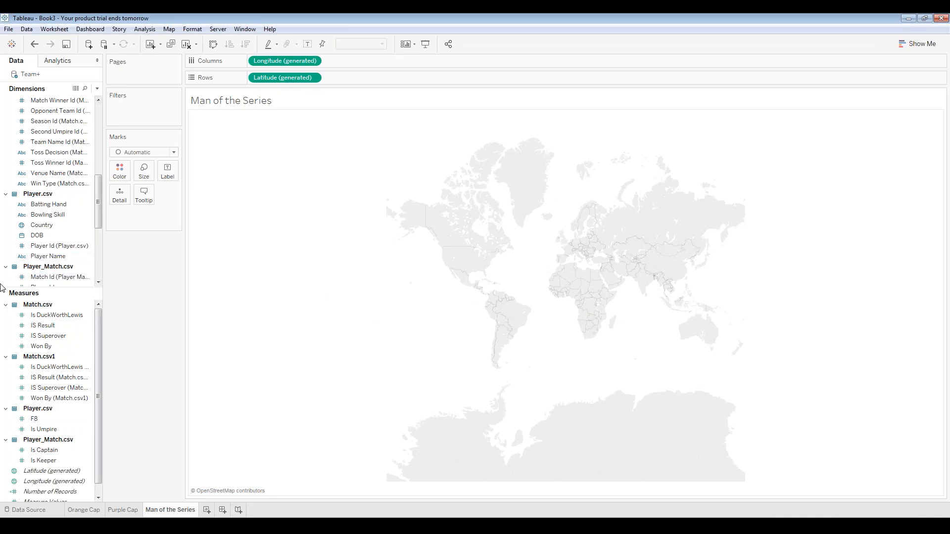
pyautogui.click(1, 228)
pyautogui.rightClick(2, 232)
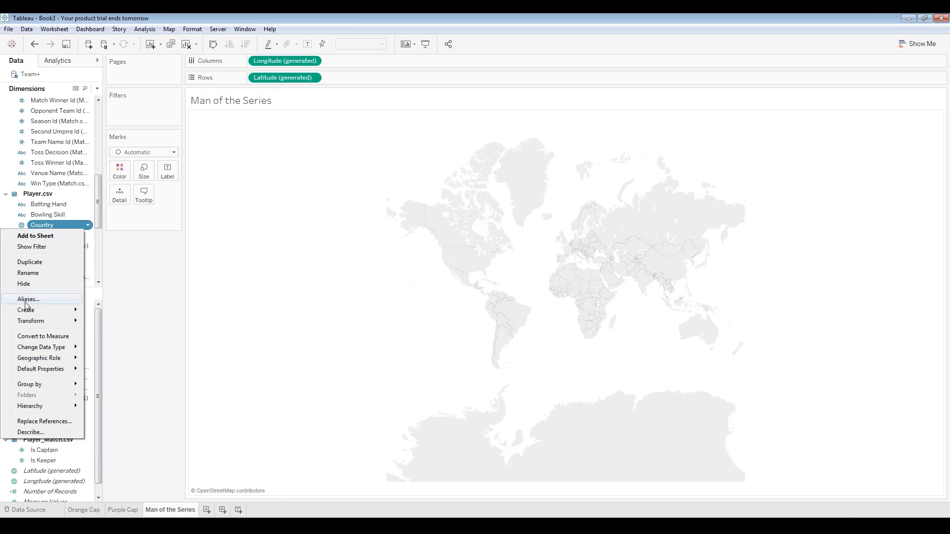
pyautogui.moveTo(49, 311)
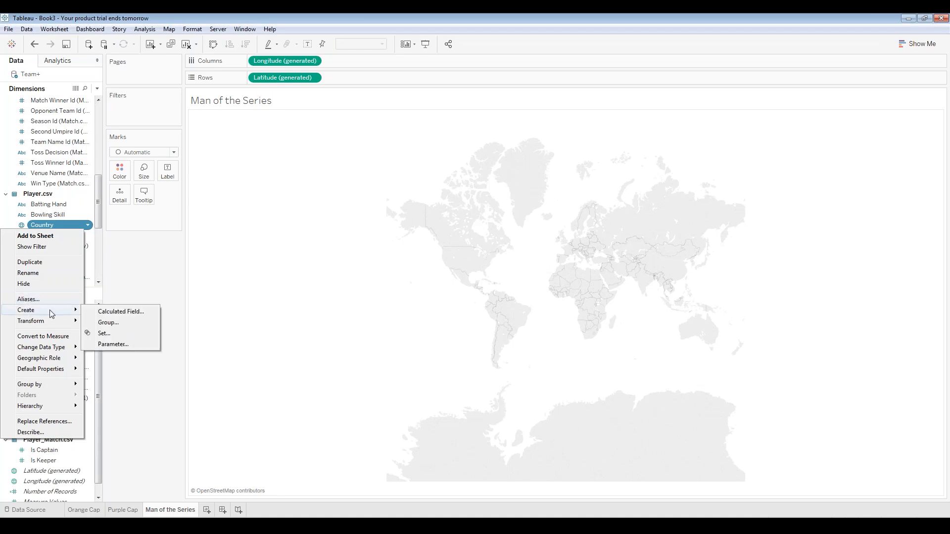
pyautogui.click(94, 311)
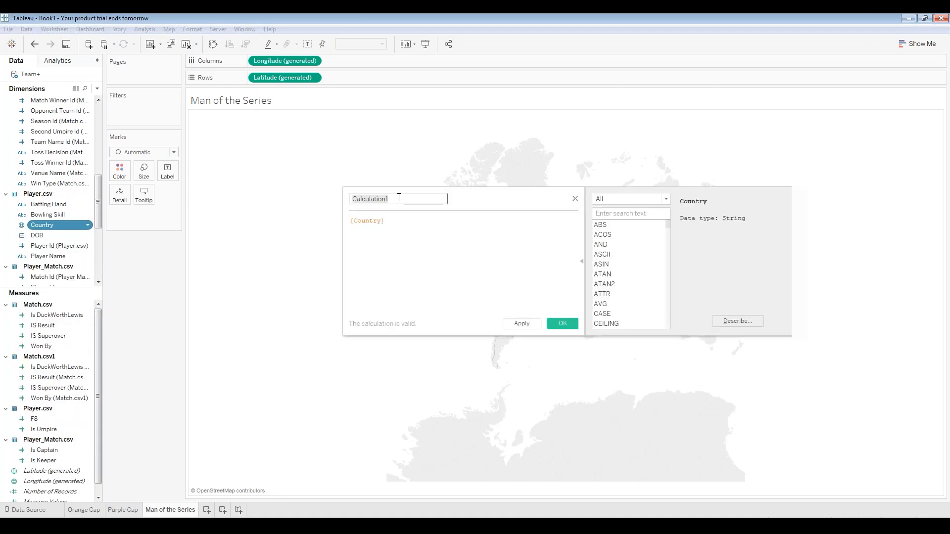
pyautogui.write('Man of the series calc')
# Replace the default formula with the condition IF [Man of the Series Id]=[Player Id].
pyautogui.press('Tab')
pyautogui.press('BackSpace')
pyautogui.press('BackSpace')
pyautogui.press('BackSpace')
pyautogui.press('BackSpace')
pyautogui.press('BackSpace')
pyautogui.press('BackSpace')
pyautogui.press('BackSpace')
pyautogui.press('BackSpace')
pyautogui.press('BackSpace')
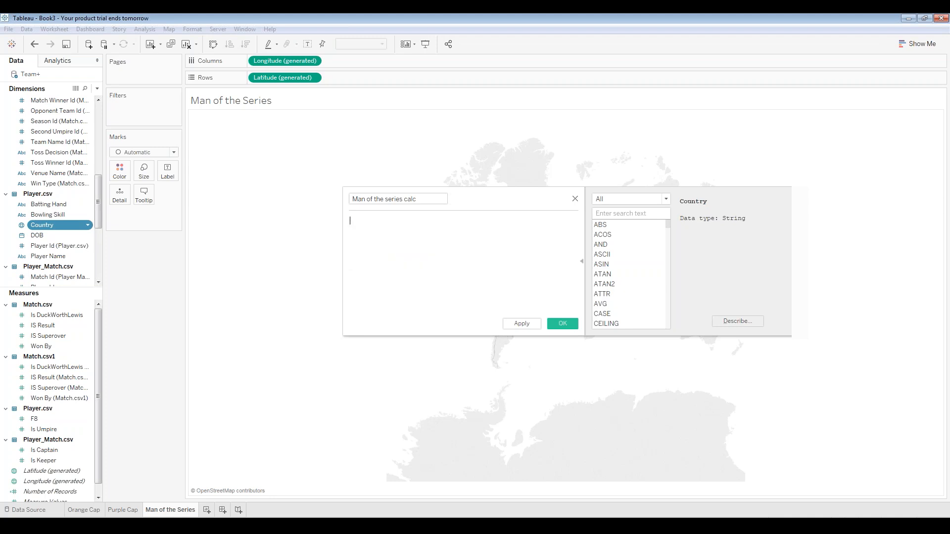
pyautogui.write('i')
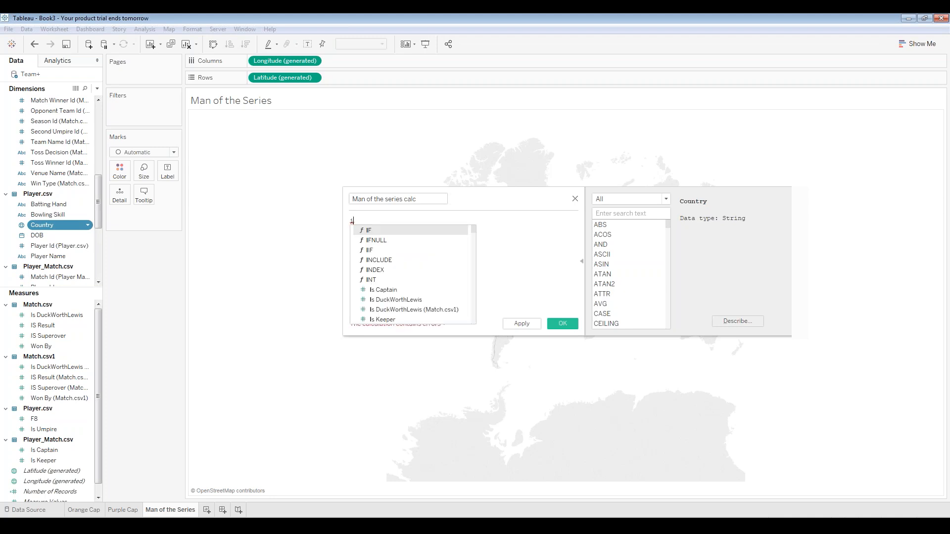
pyautogui.press('Return')
pyautogui.write('[ma')
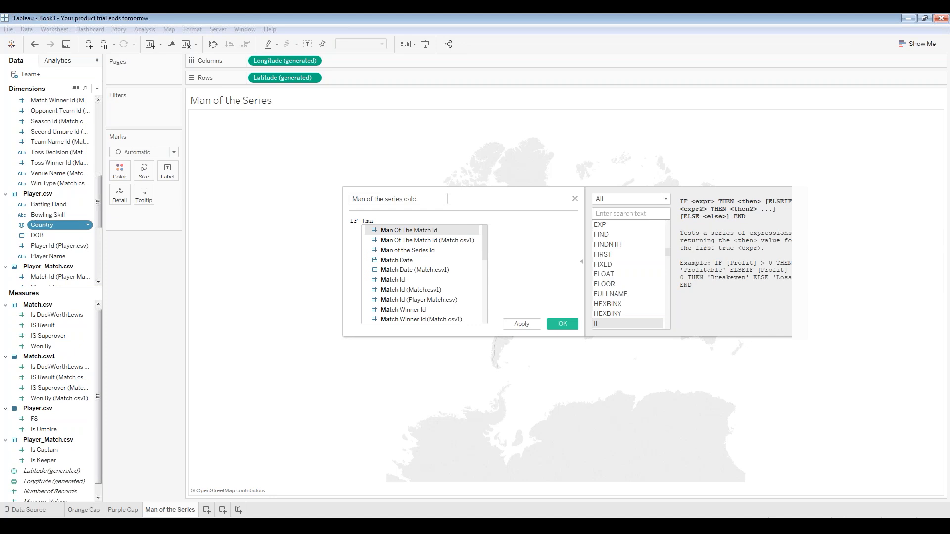
pyautogui.doubleClick(407, 251)
pyautogui.write('=')
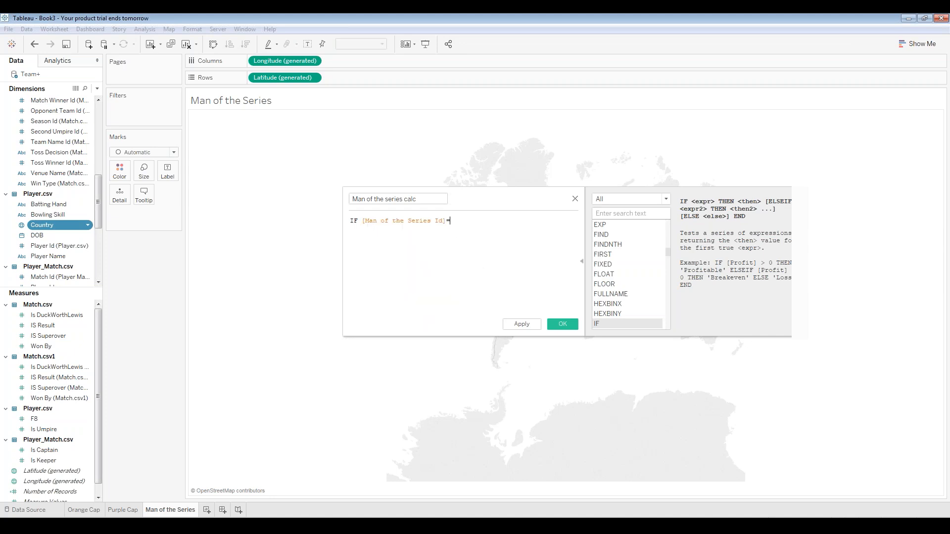
pyautogui.write('pl')
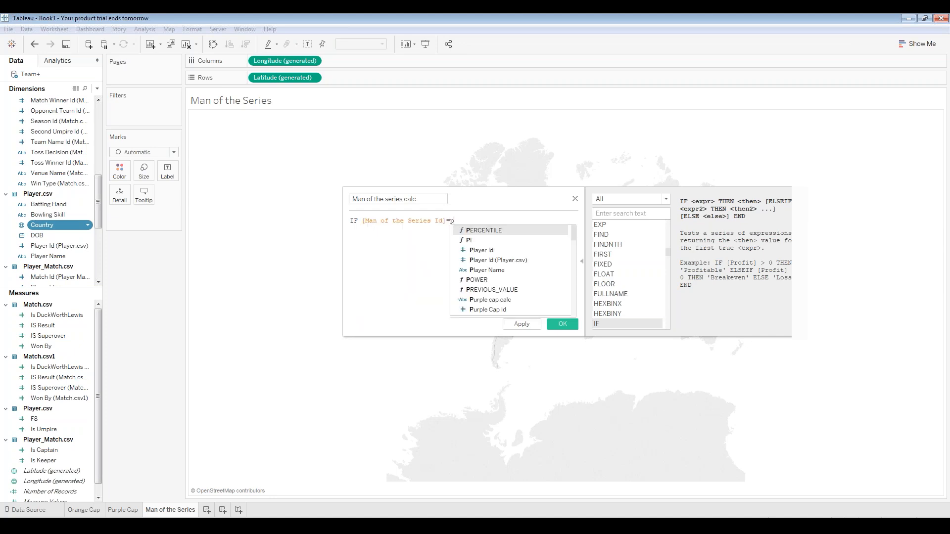
pyautogui.press('Return')
pyautogui.press('Return')
# Complete the formula with THEN [Player Name] END on separate lines and save the calculated field.
pyautogui.write('THEN')
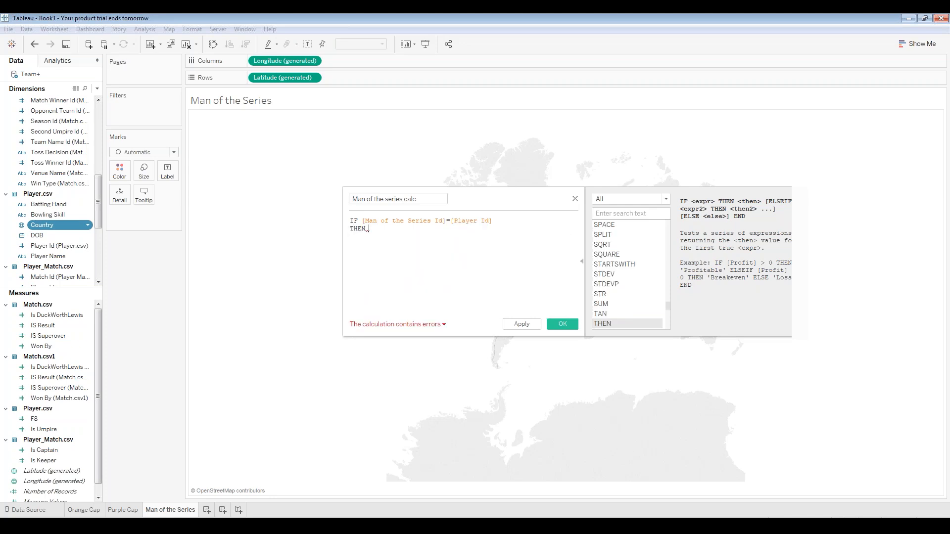
pyautogui.write(' [Player Name]')
pyautogui.press('Return')
pyautogui.write('END')
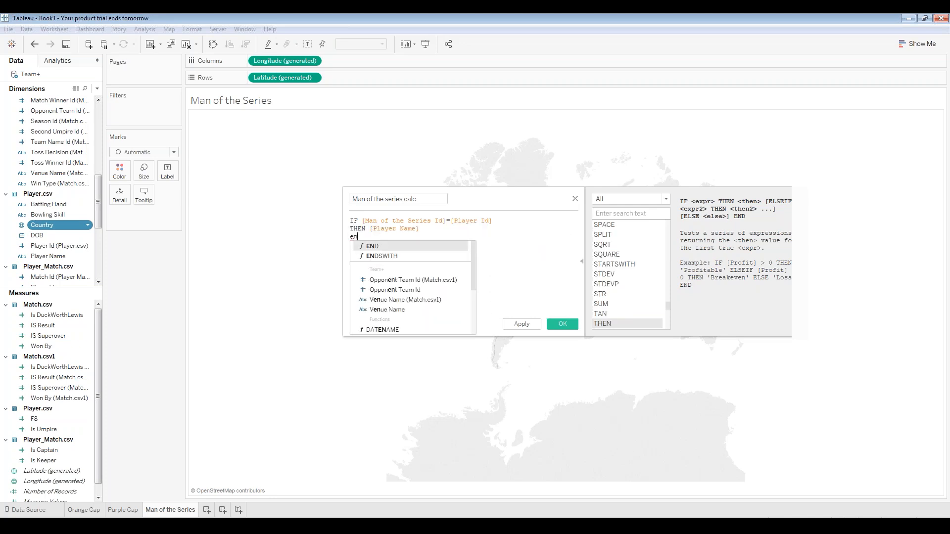
pyautogui.click(572, 325)
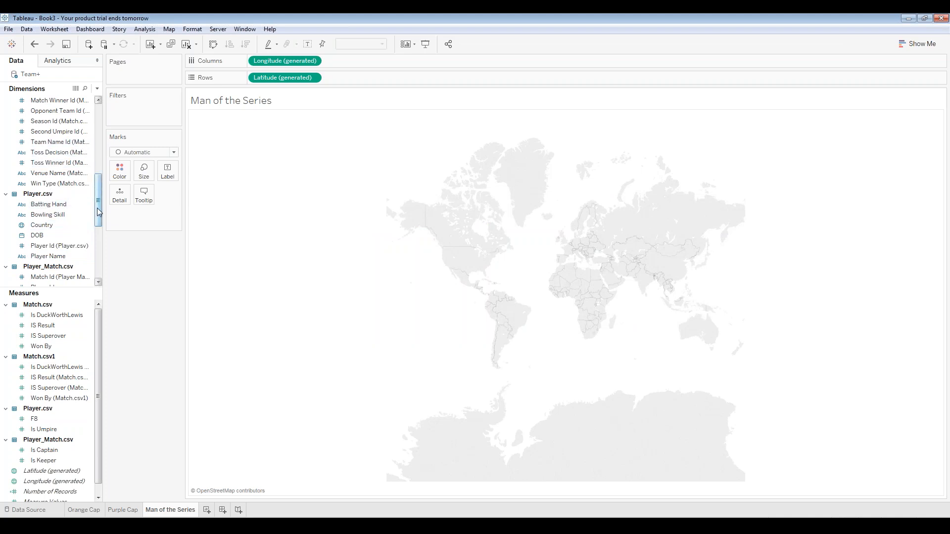
# Add City Name and Host Country from Match.csv1 to the map marks as detail.
pyautogui.moveTo(98, 209); pyautogui.dragTo(98, 179)
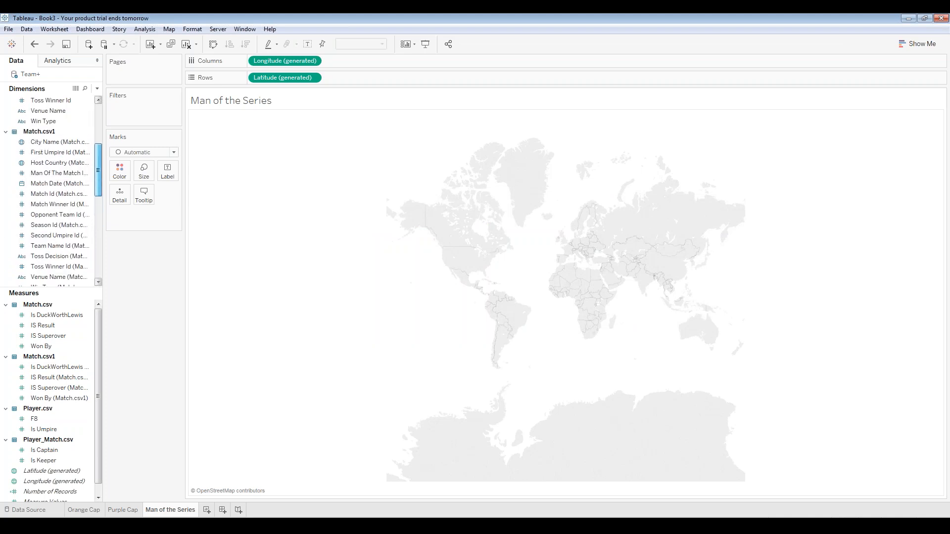
pyautogui.click(33, 142)
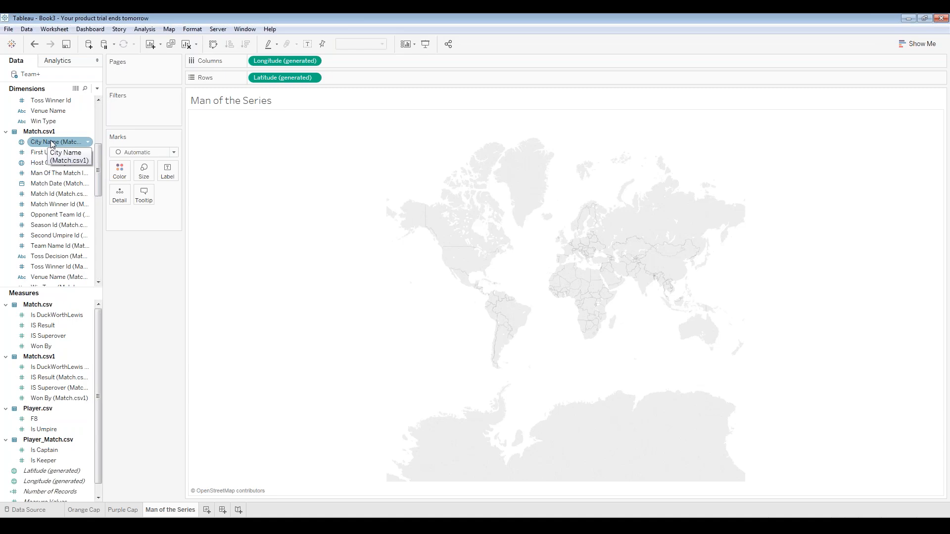
pyautogui.moveTo(53, 144); pyautogui.dragTo(120, 205)
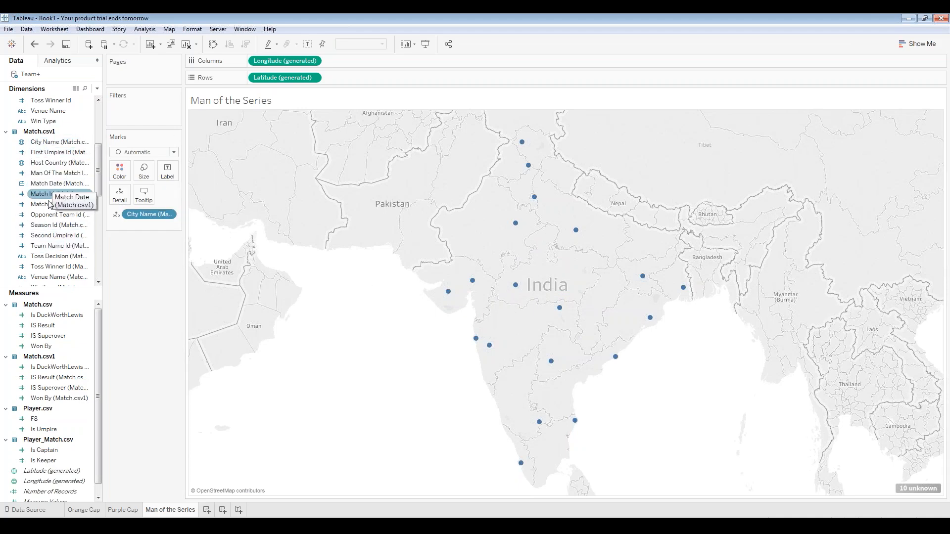
pyautogui.moveTo(31, 156); pyautogui.dragTo(119, 195)
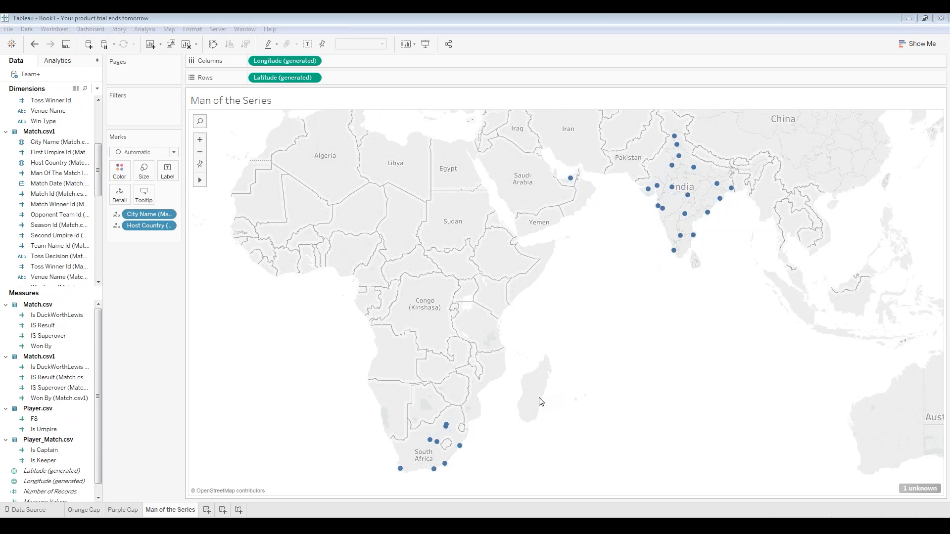
# Colour the map marks by Man of the series calc and convert that field to an attribute.
pyautogui.click(98, 282)
pyautogui.scroll(-8, 99, 282)
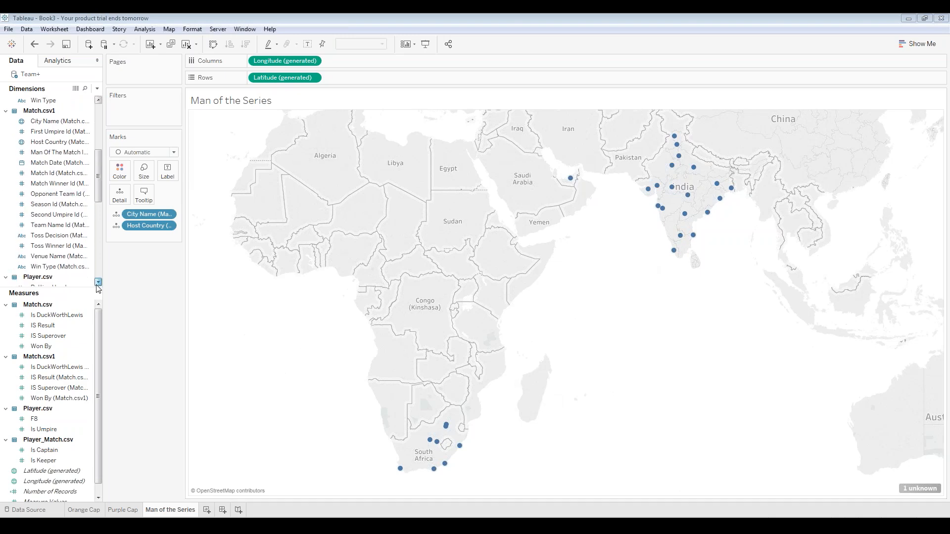
pyautogui.click(57, 246)
pyautogui.moveTo(57, 248); pyautogui.dragTo(121, 170)
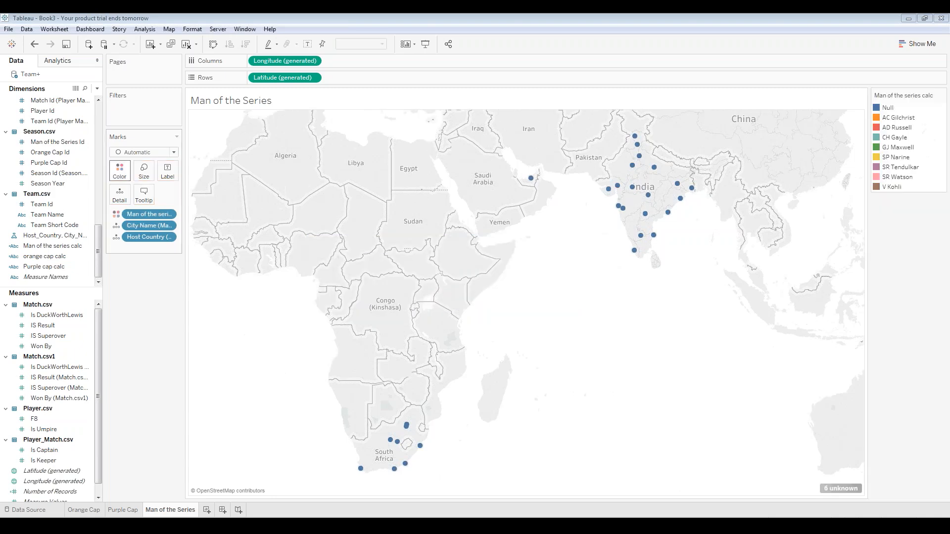
pyautogui.click(168, 214)
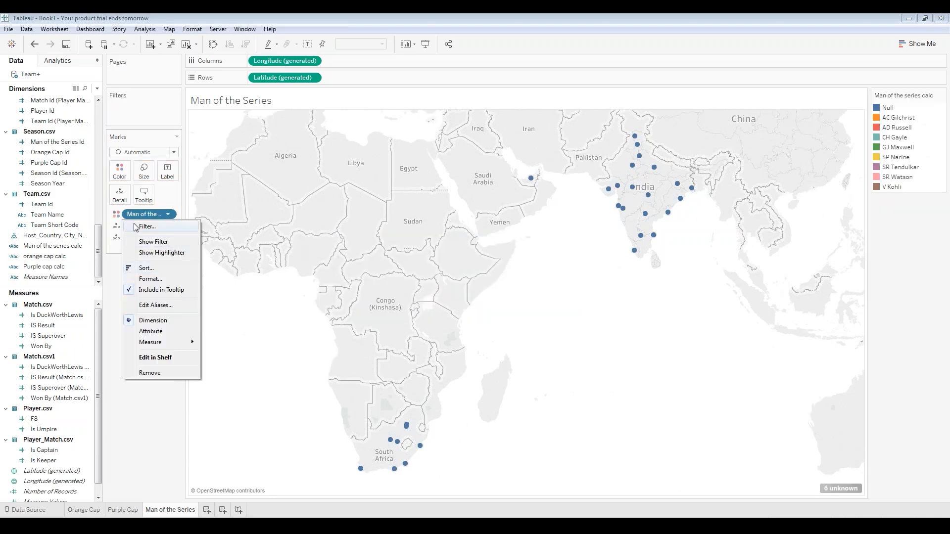
pyautogui.click(134, 333)
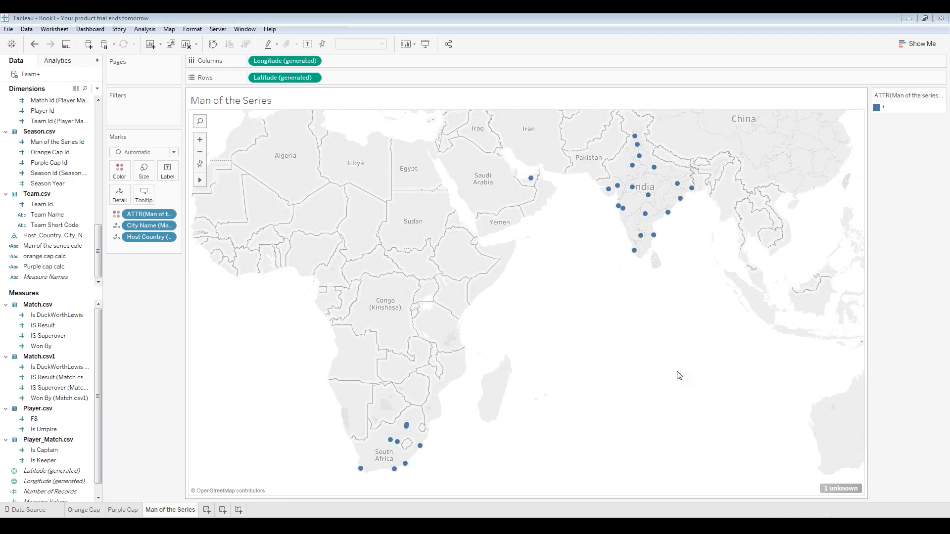
# Search the fields for "series" and add a Man of the Series Id filter with all values selected.
pyautogui.scroll(3, 95, 234)
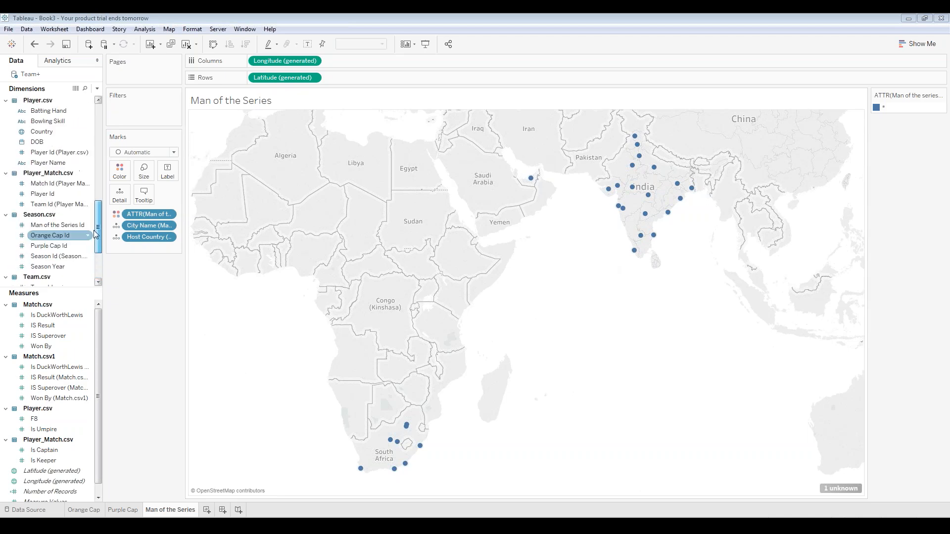
pyautogui.moveTo(96, 234); pyautogui.dragTo(96, 142)
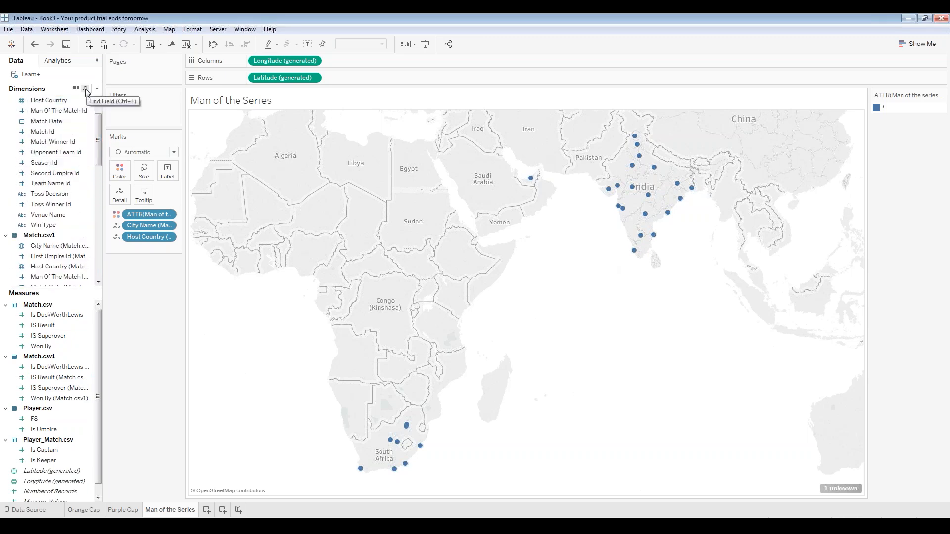
pyautogui.click(85, 88)
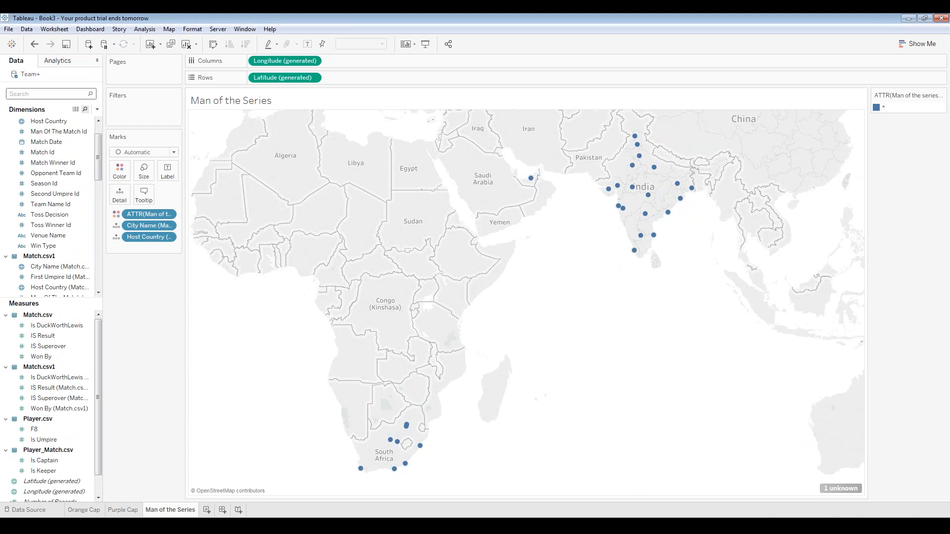
pyautogui.write('series')
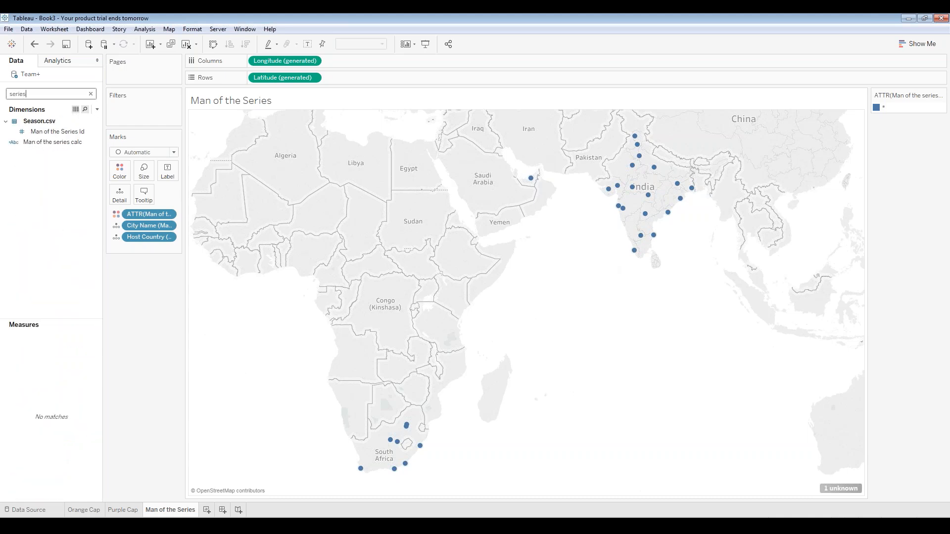
pyautogui.click(57, 132)
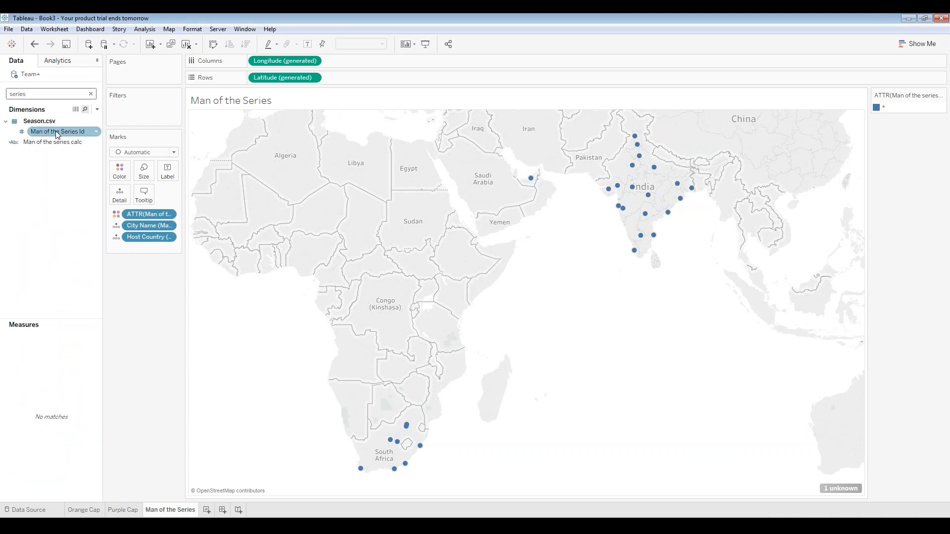
pyautogui.moveTo(57, 134); pyautogui.dragTo(145, 107)
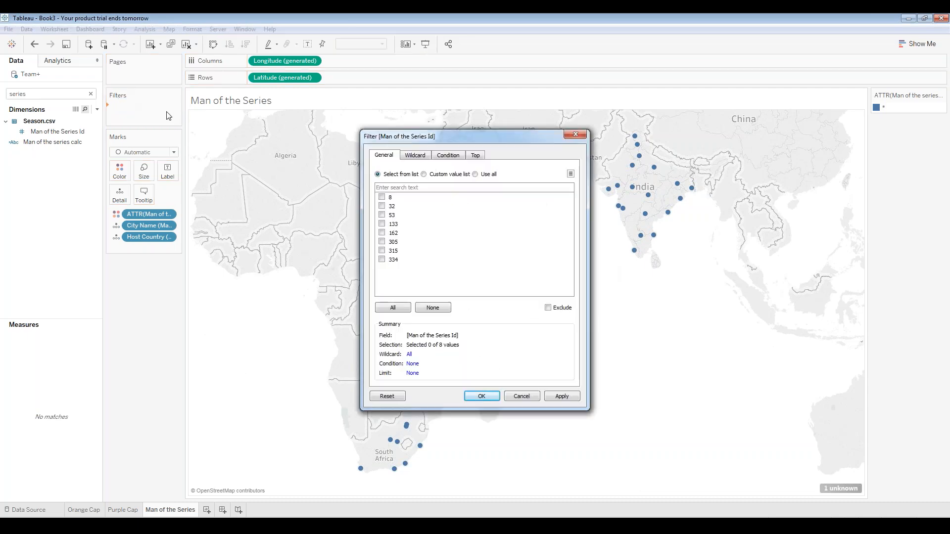
pyautogui.click(401, 309)
pyautogui.click(479, 397)
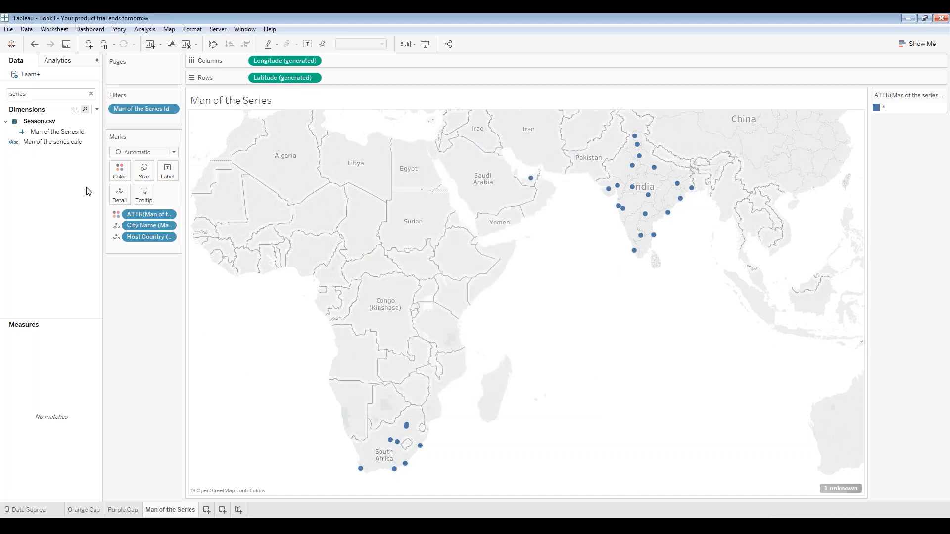
# Add a filter on Man of the series calc that includes all values except Null.
pyautogui.click(41, 143)
pyautogui.moveTo(45, 143)
pyautogui.mouseDown()
pyautogui.moveTo(120, 135)
pyautogui.moveTo(135, 122)
pyautogui.moveTo(124, 118)
pyautogui.moveTo(133, 125)
pyautogui.mouseUp()
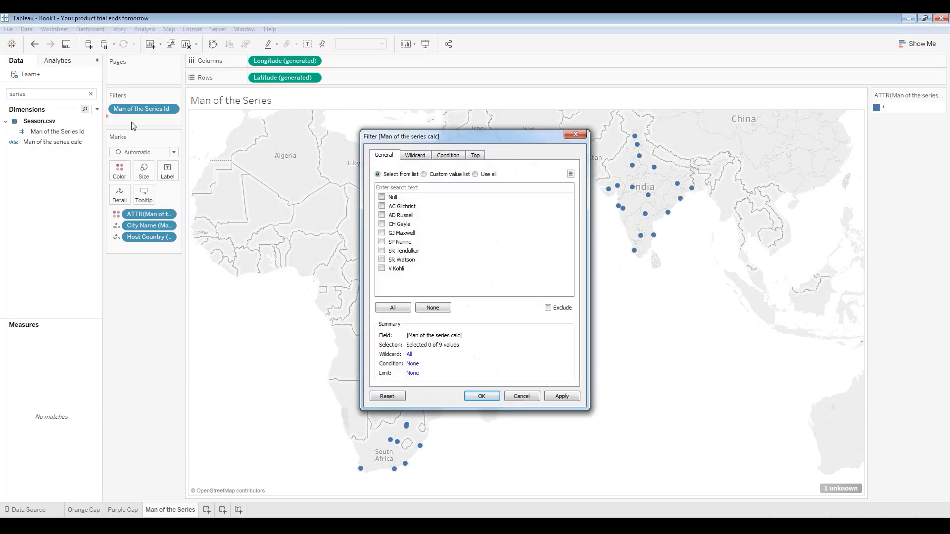
pyautogui.click(393, 308)
pyautogui.click(382, 198)
pyautogui.click(483, 398)
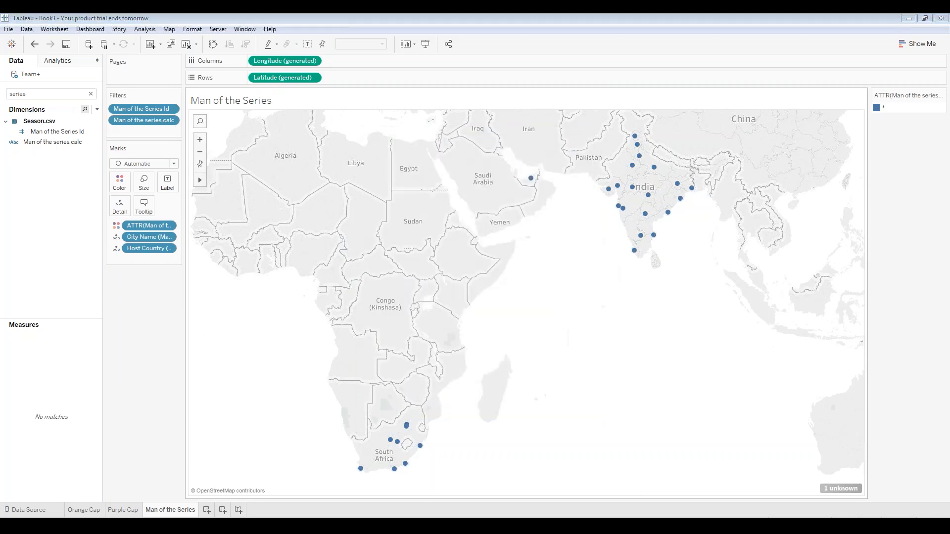
# Search the fields for "season" and add a Season Year filter covering the range 2008 to 2016.
pyautogui.doubleClick(29, 93)
pyautogui.press('BackSpace')
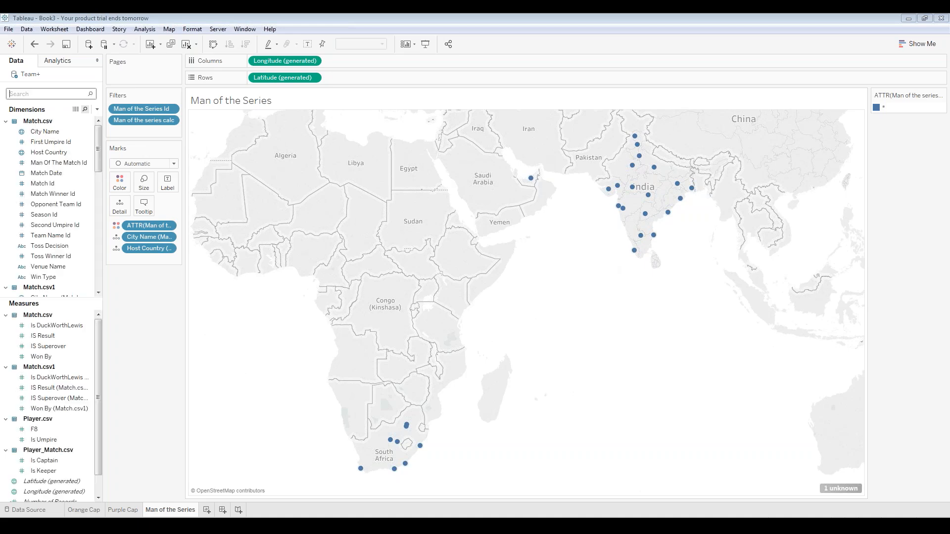
pyautogui.write('season')
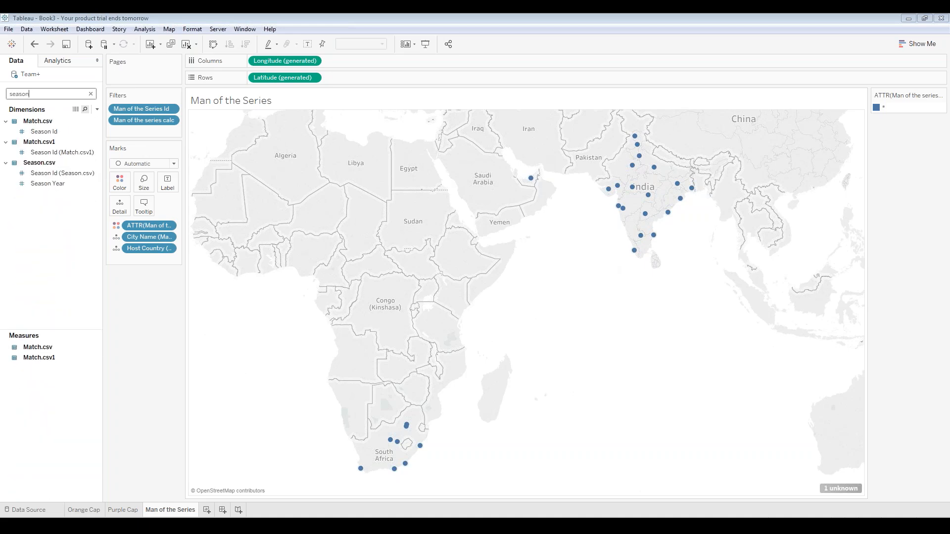
pyautogui.click(57, 185)
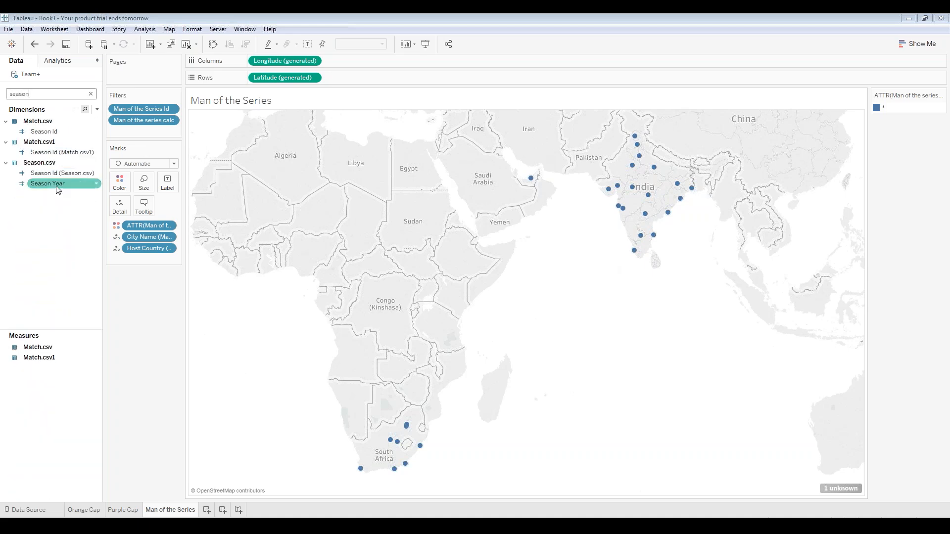
pyautogui.moveTo(58, 189); pyautogui.dragTo(124, 128)
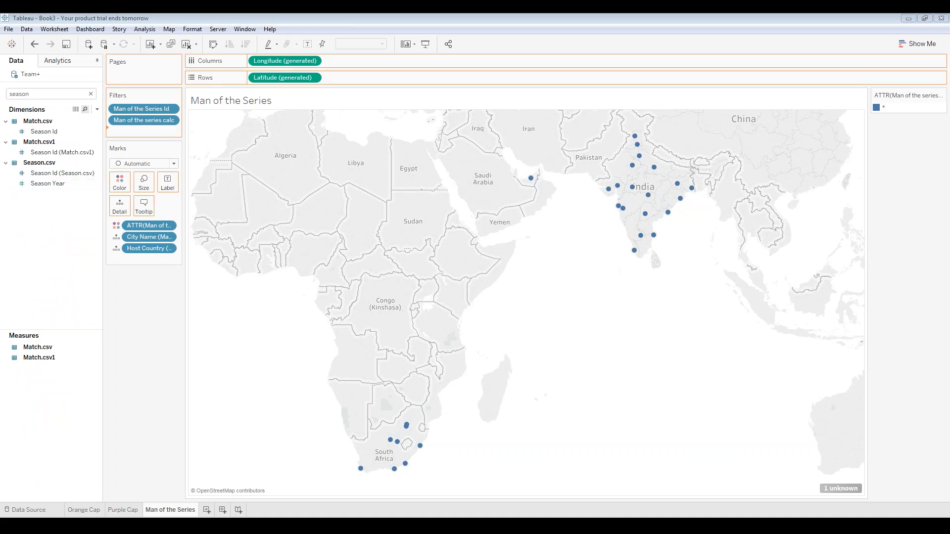
pyautogui.moveTo(124, 128); pyautogui.dragTo(147, 136)
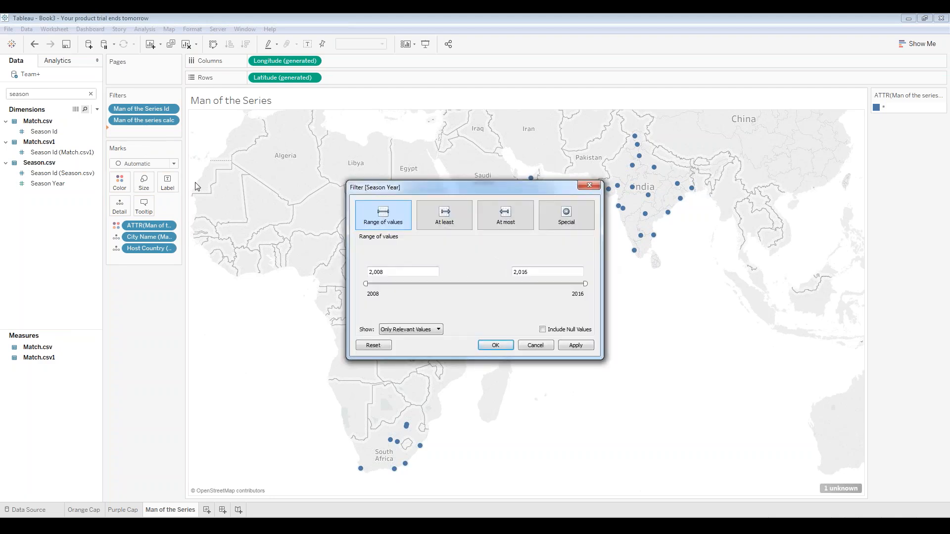
pyautogui.click(483, 345)
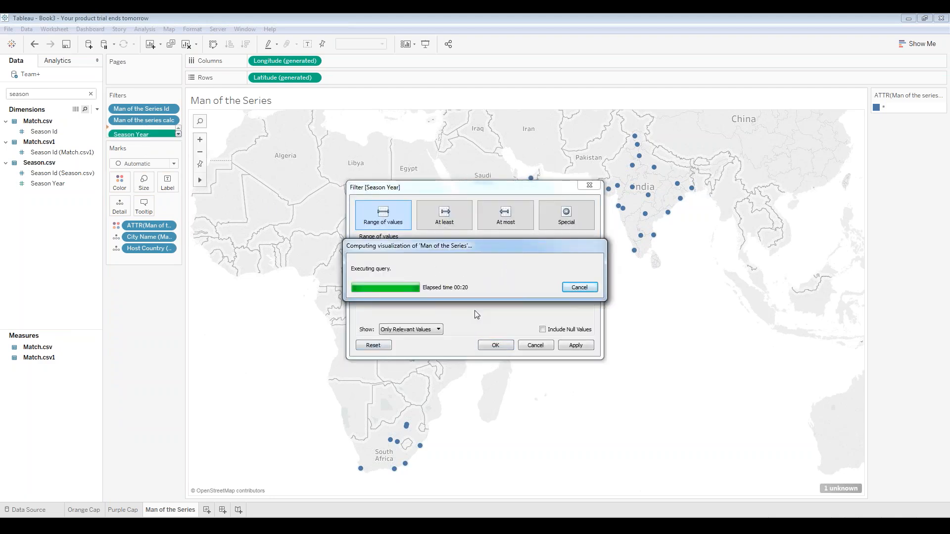
# Show the map's filter controls, including Season Year, and narrow Season Year to 2008 only.
pyautogui.rightClick(124, 131)
pyautogui.click(140, 160)
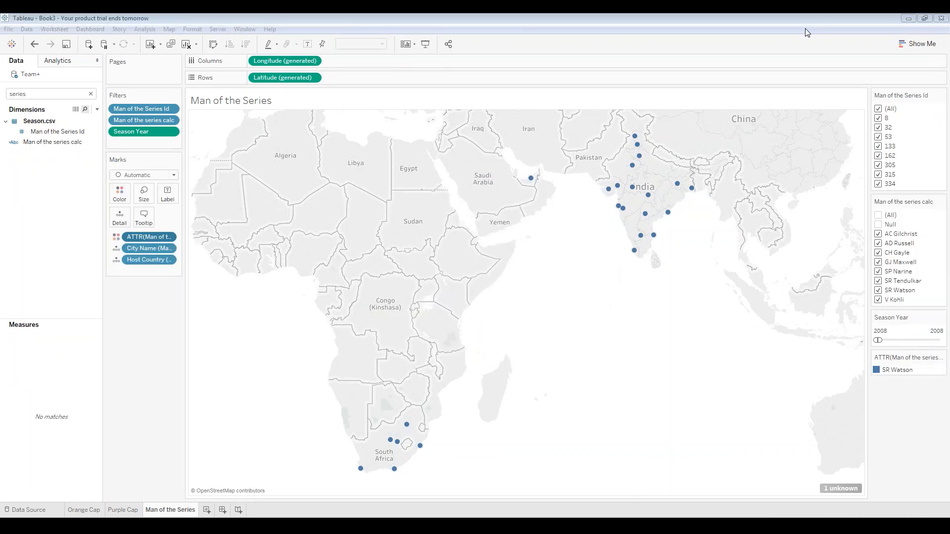
pyautogui.click(808, 32)
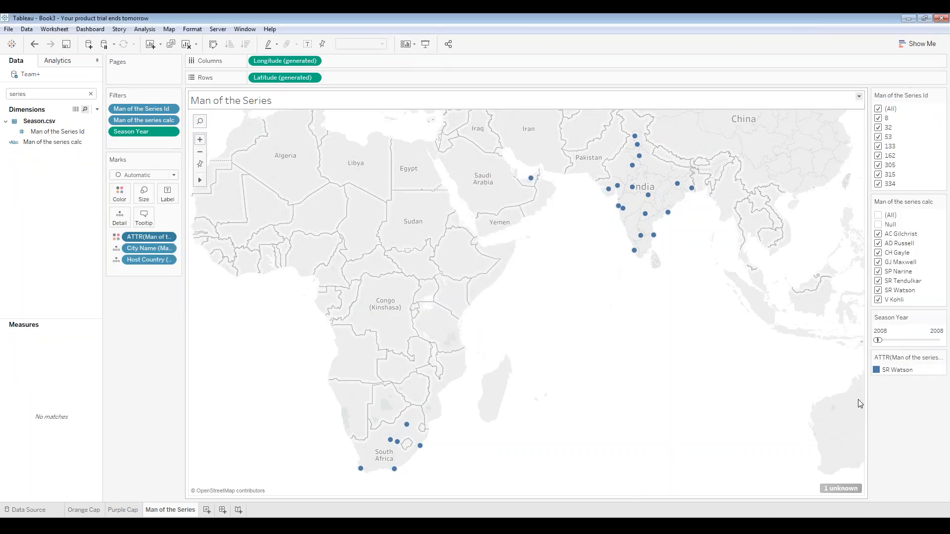
pyautogui.click(877, 330)
pyautogui.moveTo(400, 446)
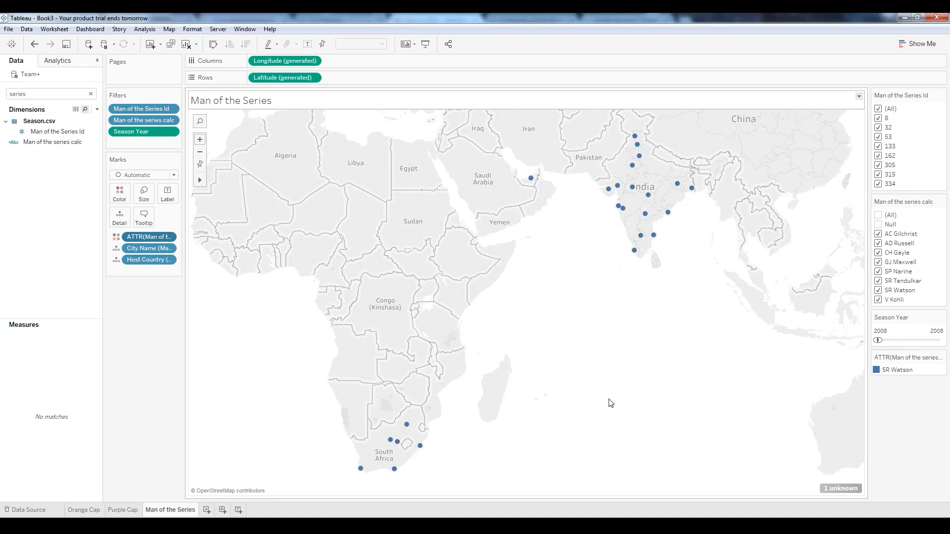
# Narrow the Season Year filter to 2009 only and on to 2010 only, inspecting the city marks on the map.
pyautogui.moveTo(878, 341); pyautogui.dragTo(890, 342)
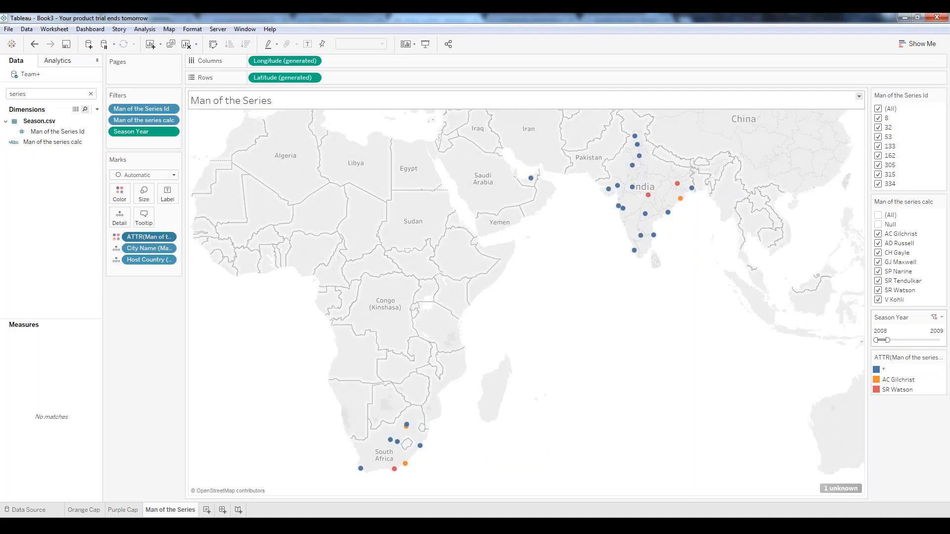
pyautogui.moveTo(879, 341); pyautogui.dragTo(886, 341)
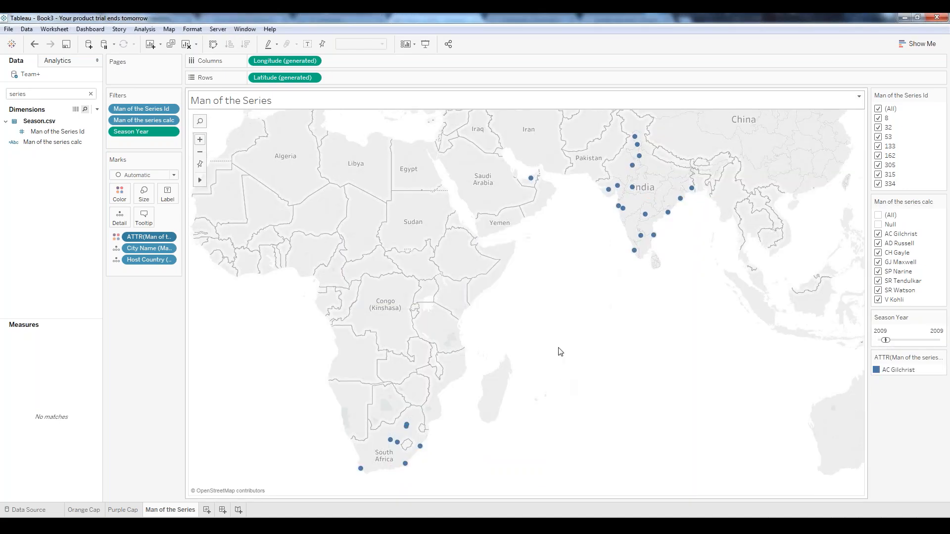
pyautogui.moveTo(635, 259)
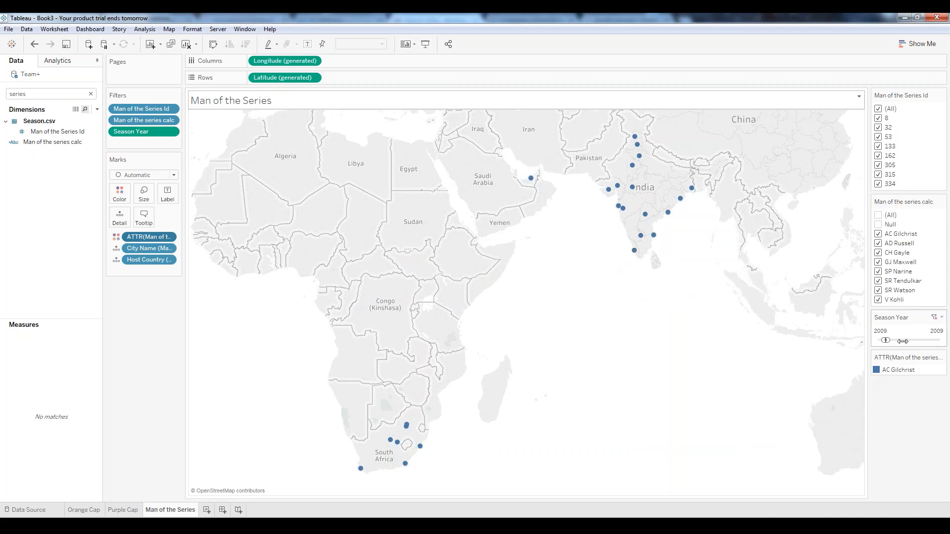
pyautogui.click(885, 340)
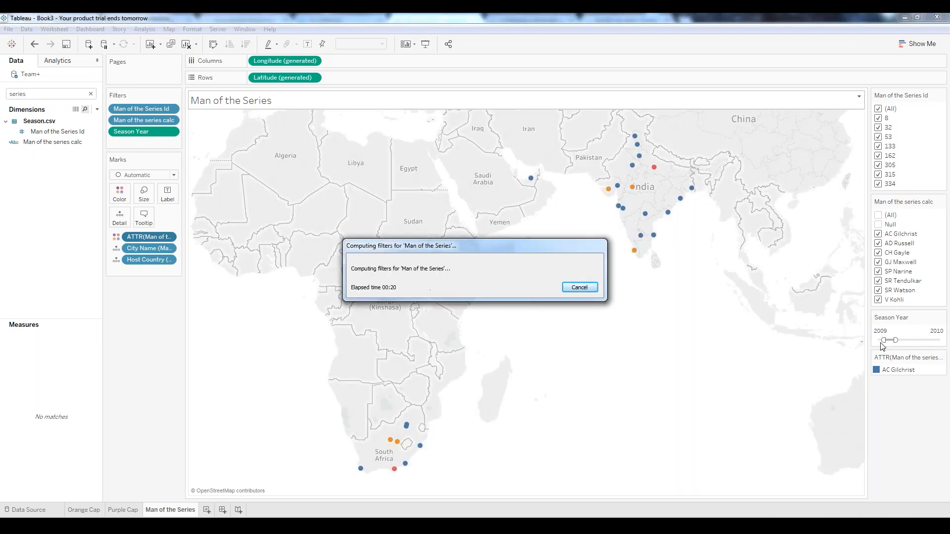
pyautogui.moveTo(884, 340); pyautogui.dragTo(897, 339)
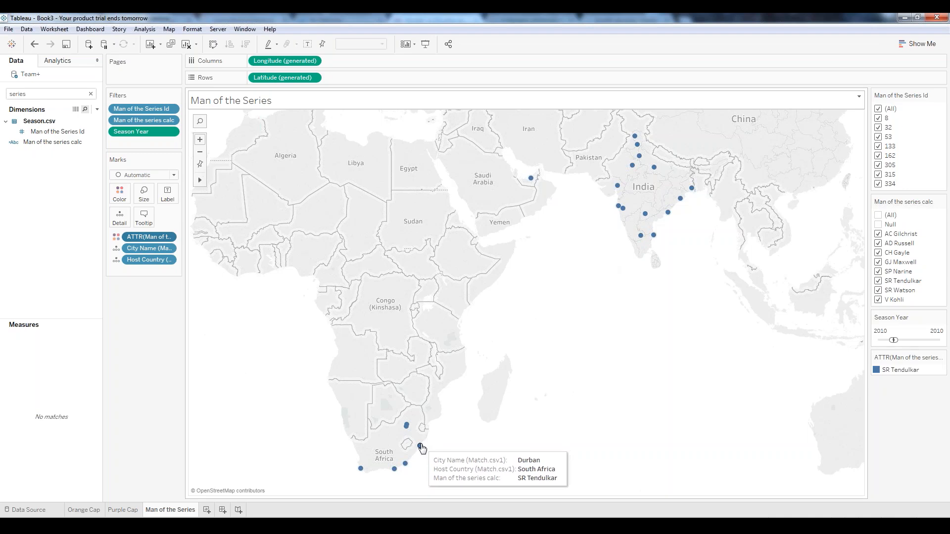
pyautogui.moveTo(406, 426)
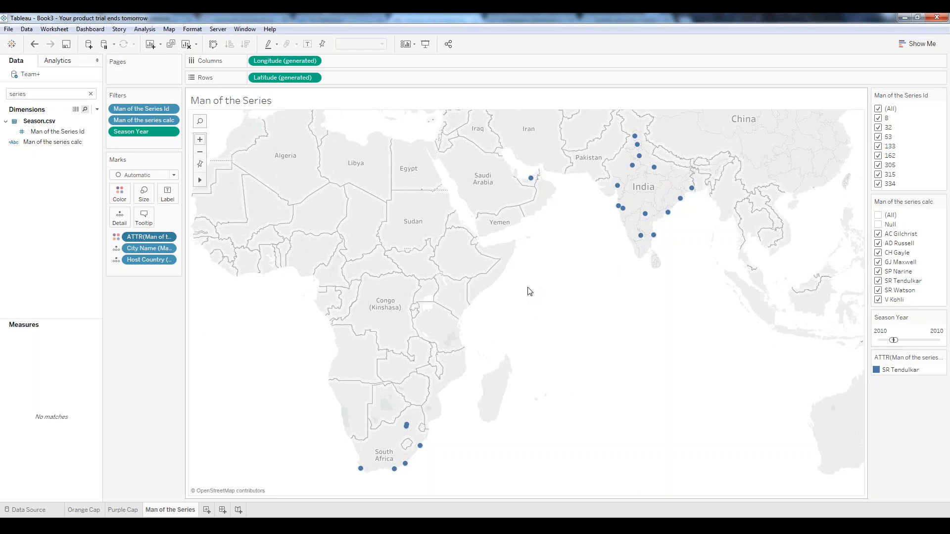
# Add a new worksheet and name it Man of the Match.
pyautogui.click(207, 510)
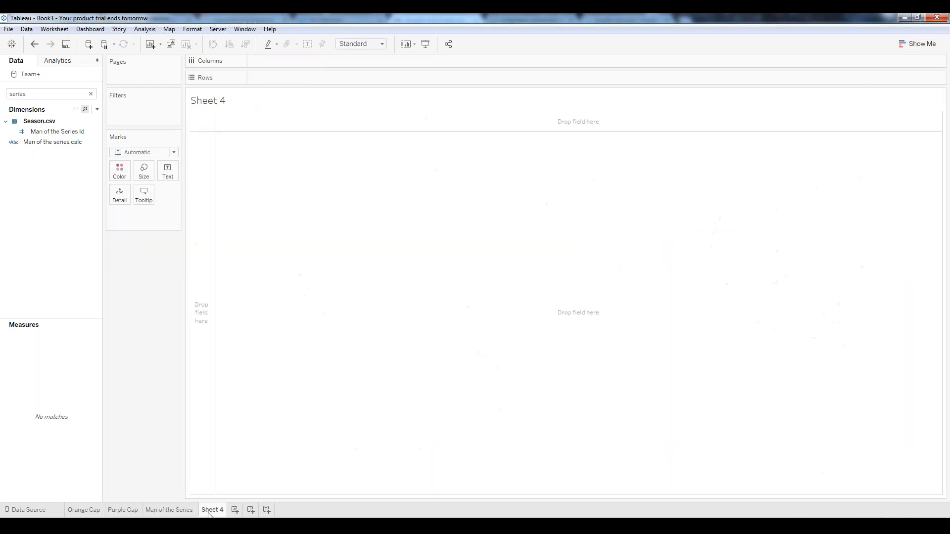
pyautogui.rightClick(208, 510)
pyautogui.click(239, 417)
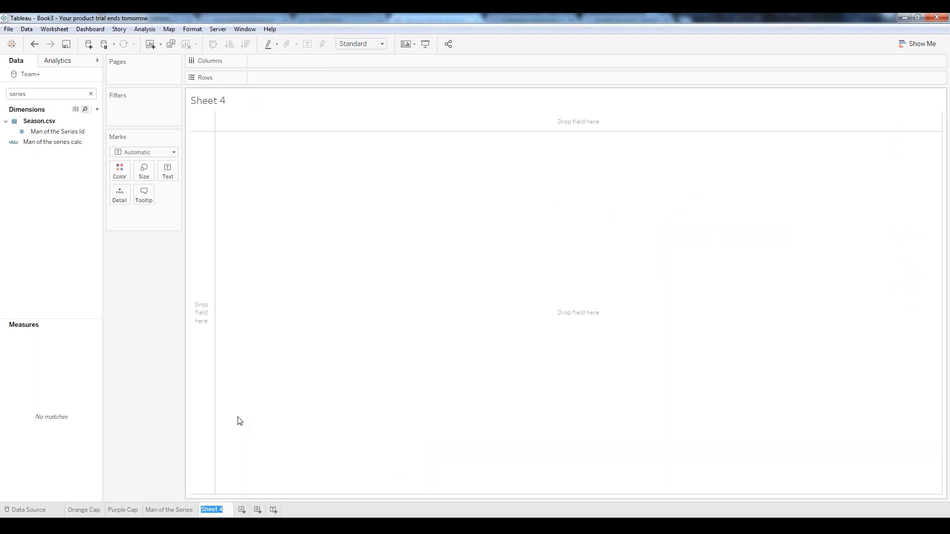
pyautogui.write('Man of the Match')
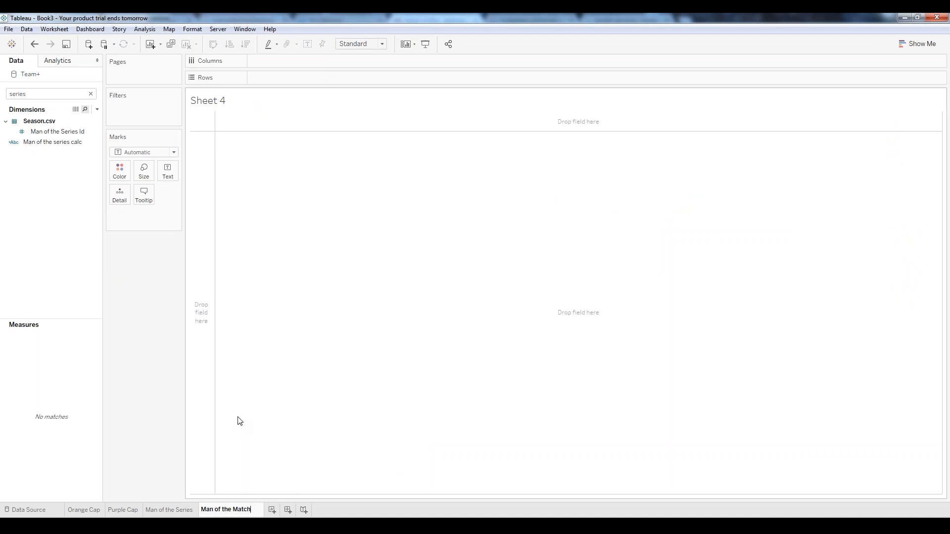
pyautogui.press('Return')
# Clear the field search and add Match Id from Match.csv to the rows.
pyautogui.click(47, 92)
pyautogui.press('BackSpace')
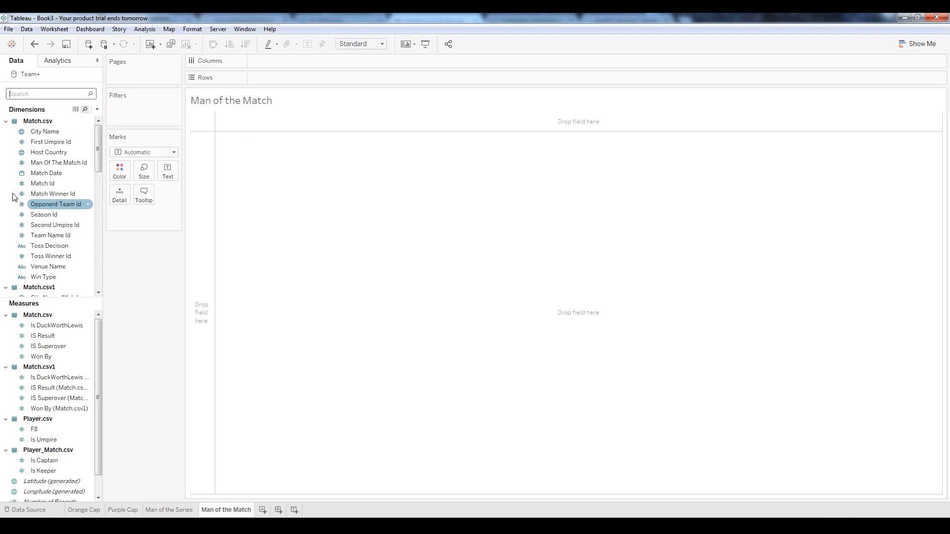
pyautogui.moveTo(38, 184); pyautogui.dragTo(141, 165)
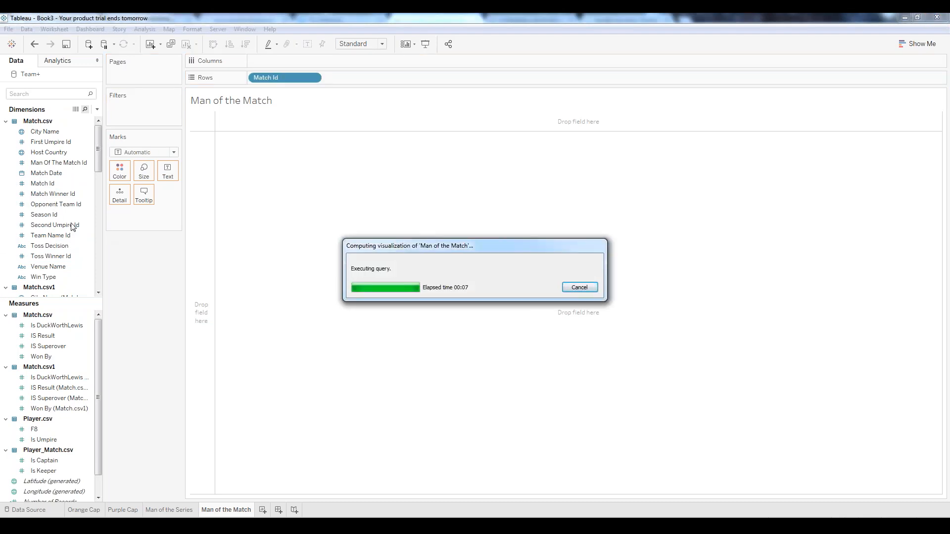
# Start a calculated field based on Second Umpire Id and name it "Man of the match Calc".
pyautogui.rightClick(2, 225)
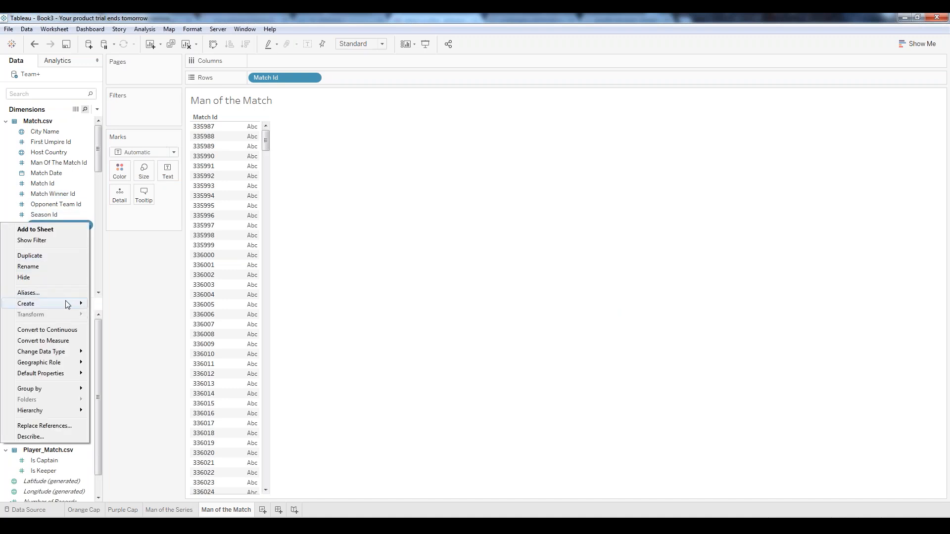
pyautogui.moveTo(61, 303)
pyautogui.click(125, 309)
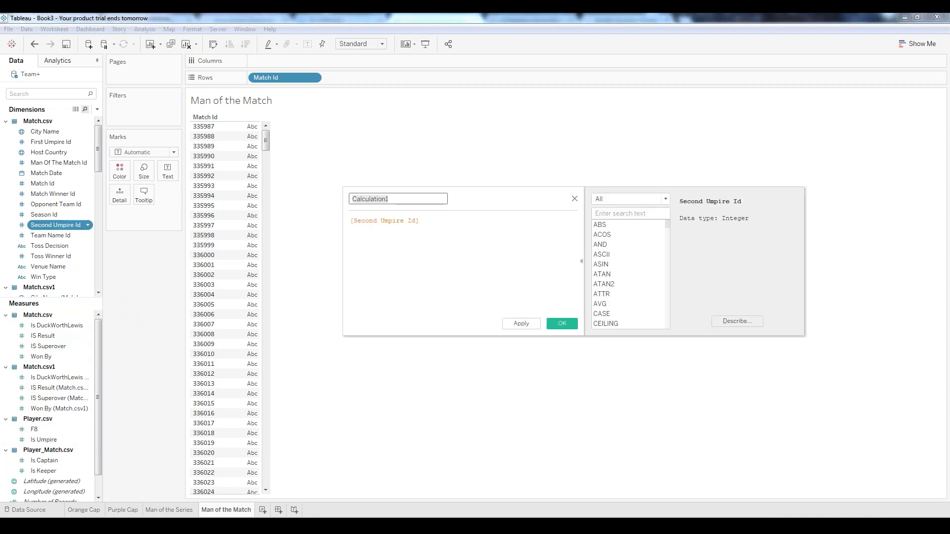
pyautogui.write('Man')
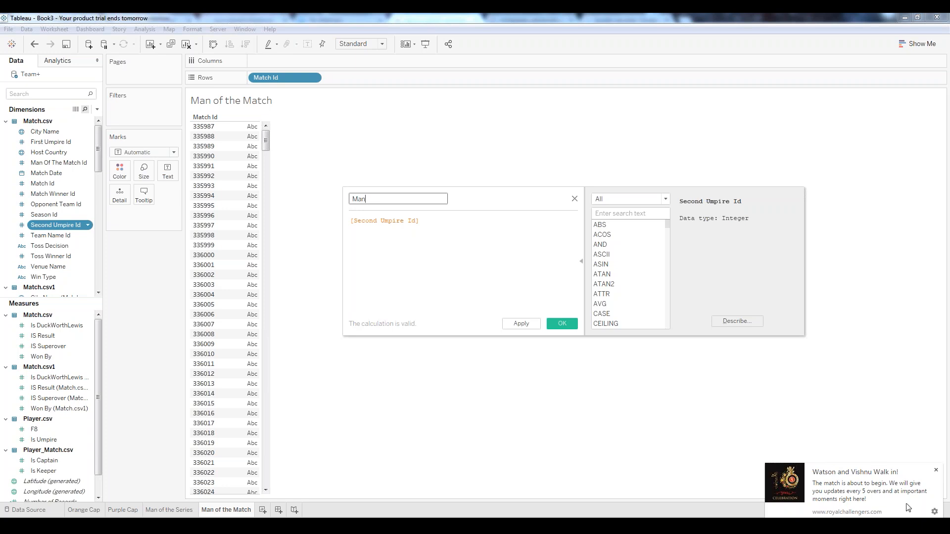
pyautogui.click(936, 470)
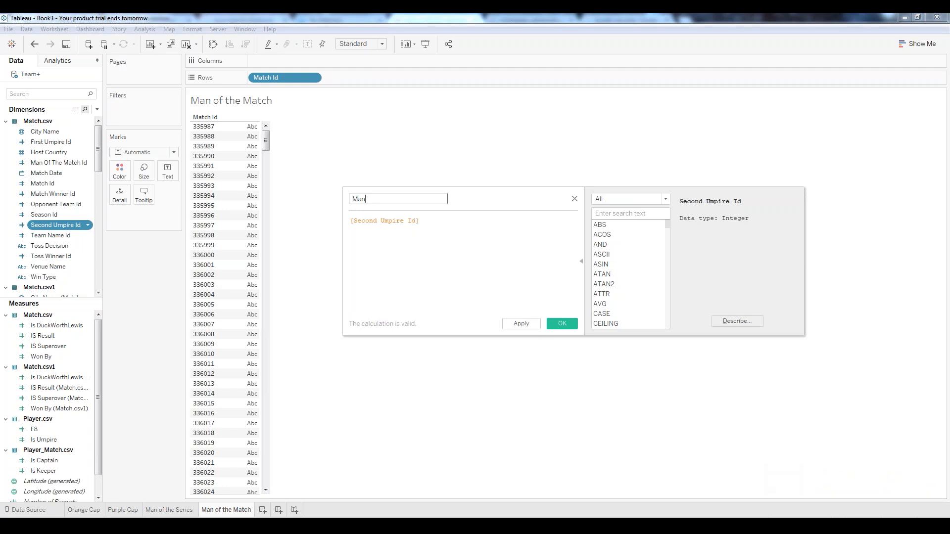
pyautogui.write('f the match Calc')
# Replace the default formula with the condition IF [Man Of The Match Id]=[Player Id].
pyautogui.click(429, 225)
pyautogui.press('BackSpace')
pyautogui.press('BackSpace')
pyautogui.press('BackSpace')
pyautogui.press('BackSpace')
pyautogui.press('BackSpace')
pyautogui.press('BackSpace')
pyautogui.press('BackSpace')
pyautogui.press('BackSpace')
pyautogui.press('BackSpace')
pyautogui.press('BackSpace')
pyautogui.press('BackSpace')
pyautogui.press('BackSpace')
pyautogui.press('BackSpace')
pyautogui.press('BackSpace')
pyautogui.press('BackSpace')
pyautogui.press('BackSpace')
pyautogui.press('BackSpace')
pyautogui.press('BackSpace')
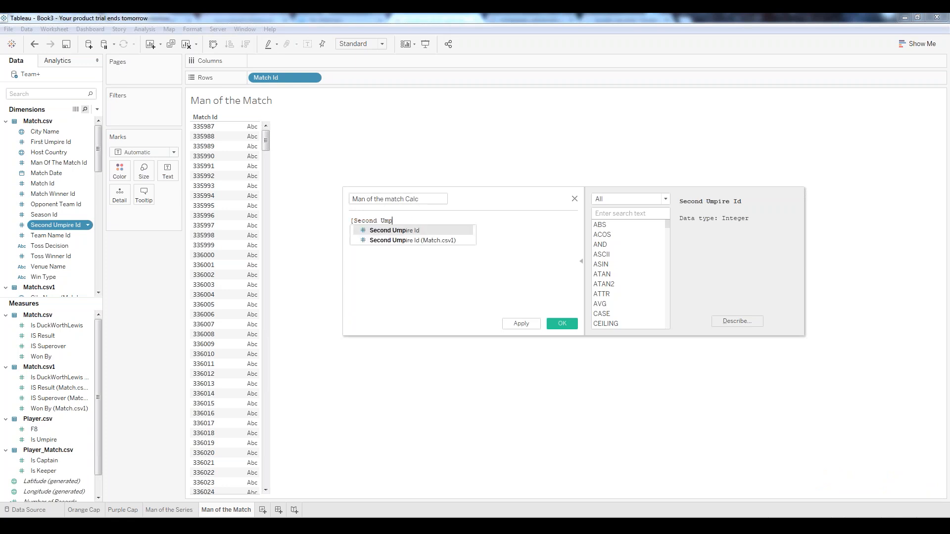
pyautogui.write('if')
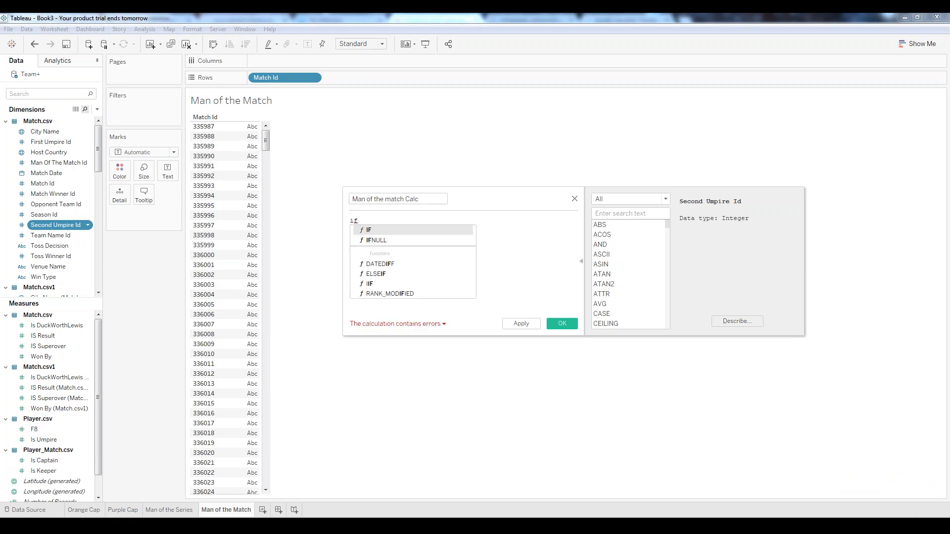
pyautogui.press('Return')
pyautogui.write('[')
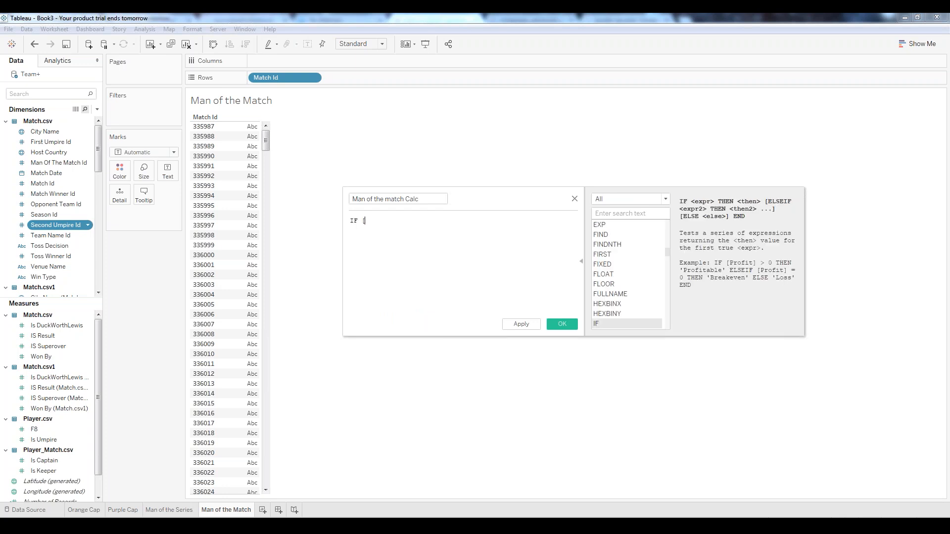
pyautogui.write('match')
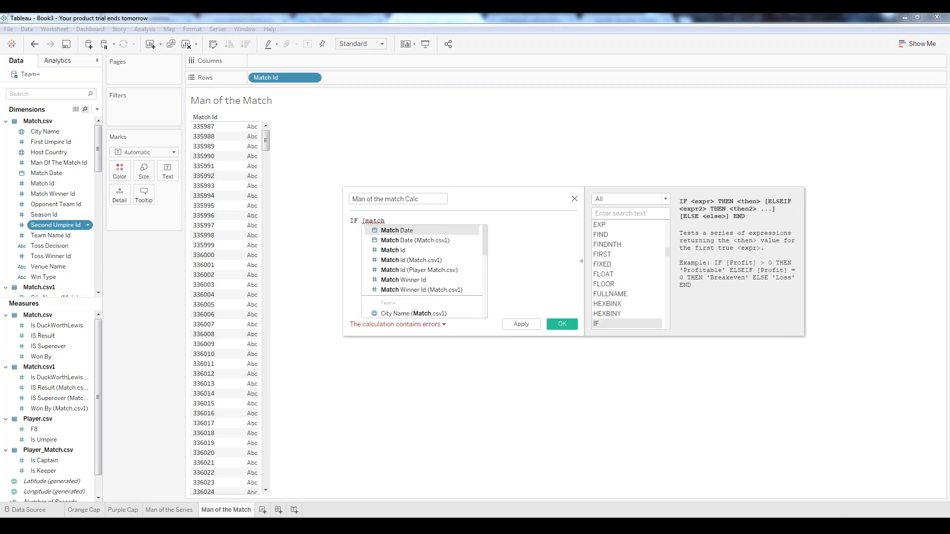
pyautogui.press('BackSpace')
pyautogui.press('BackSpace')
pyautogui.press('BackSpace')
pyautogui.write('n')
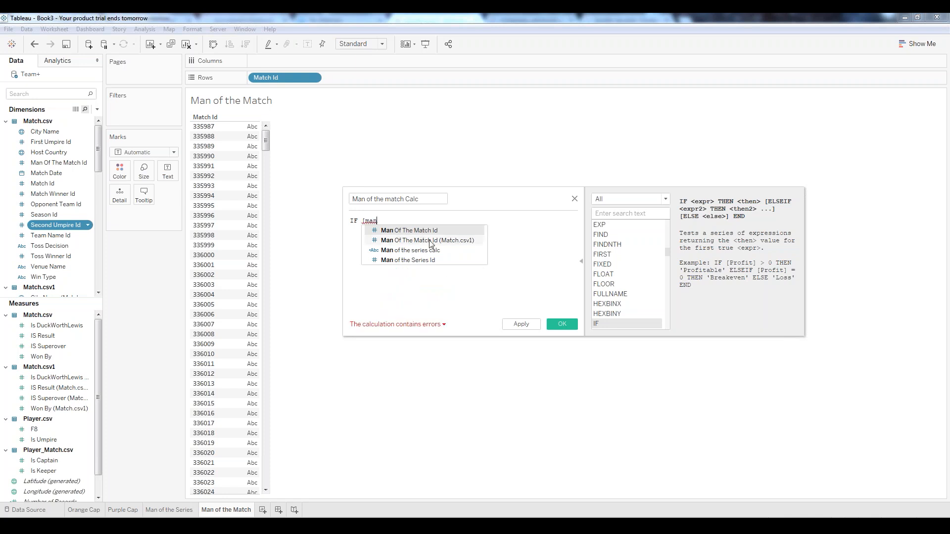
pyautogui.press('Return')
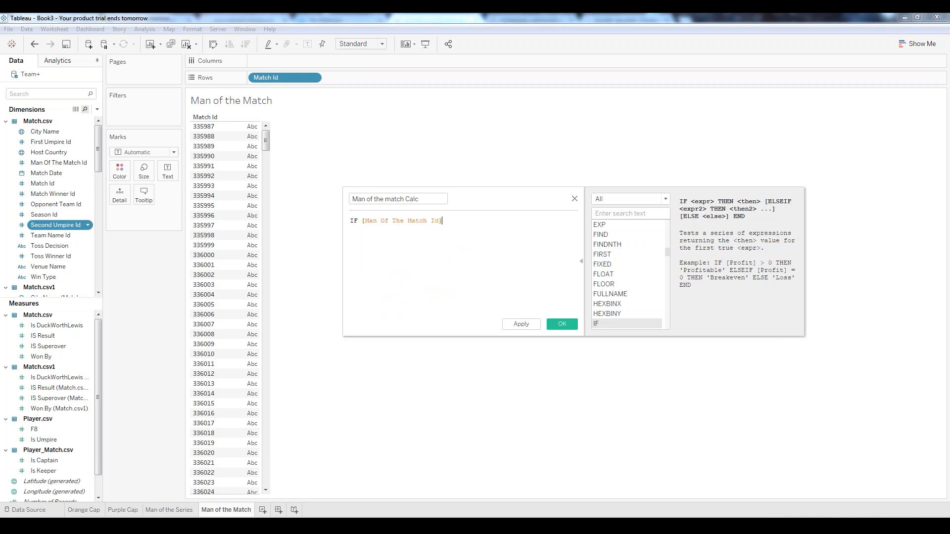
pyautogui.write('=pl')
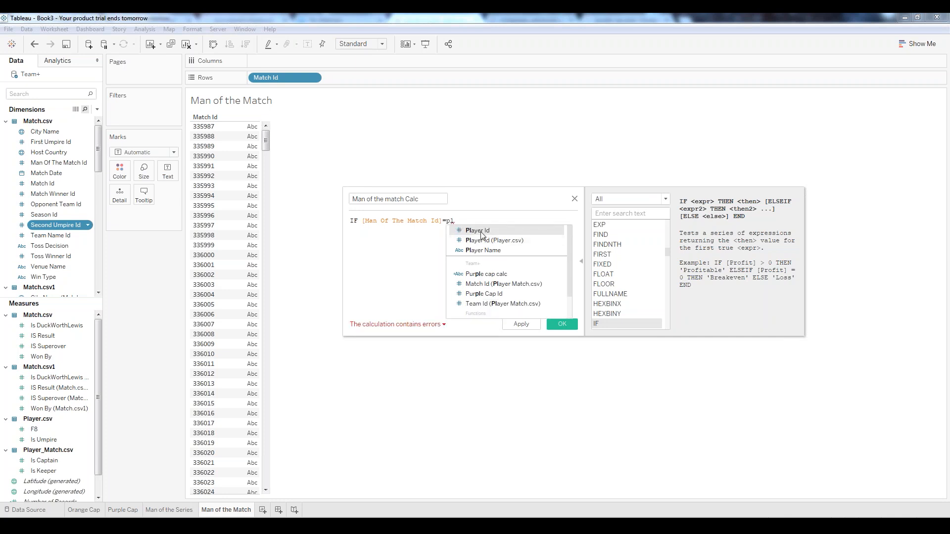
pyautogui.press('Return')
pyautogui.press('Return')
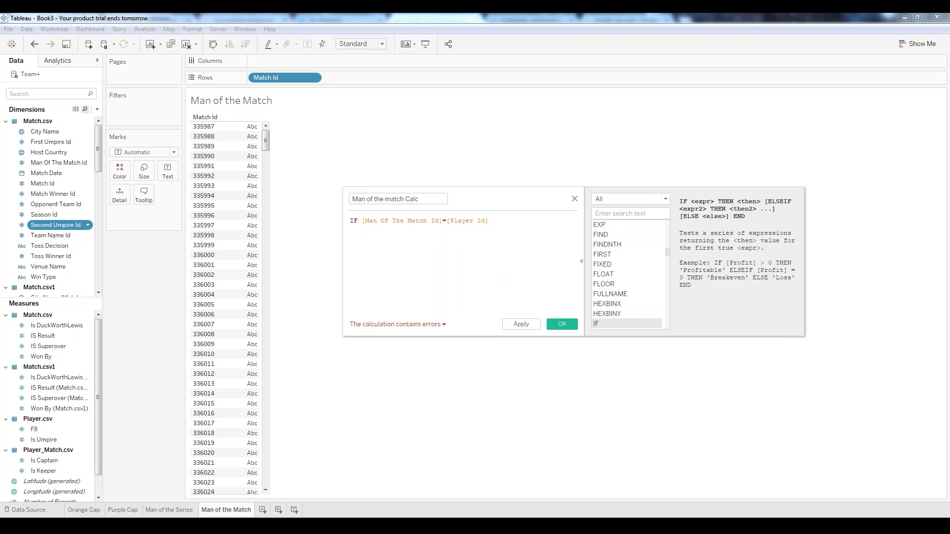
# Complete the formula with THEN [Player Name] END and save the calculated field.
pyautogui.write('the')
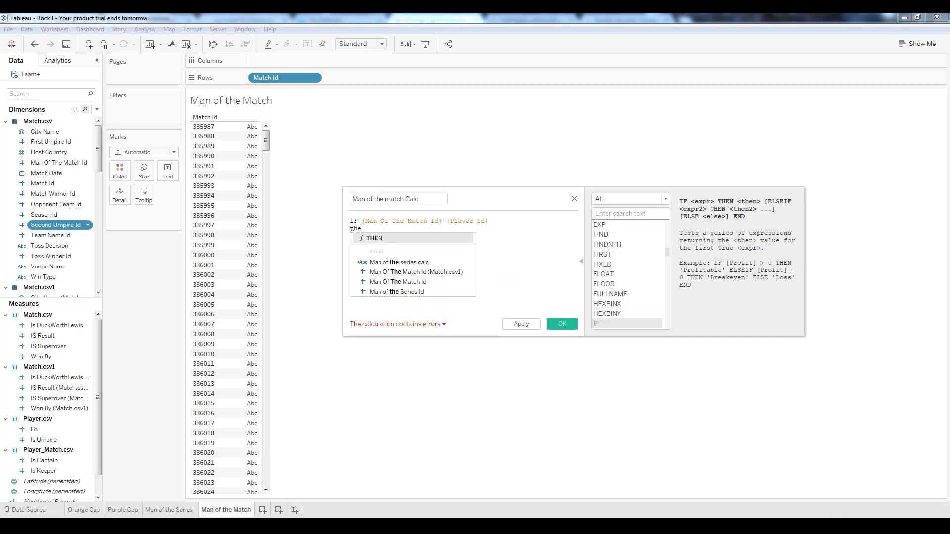
pyautogui.press('Return')
pyautogui.write('[pla')
pyautogui.press('Return')
pyautogui.press('Return')
pyautogui.write('EN')
pyautogui.press('Return')
pyautogui.click(567, 323)
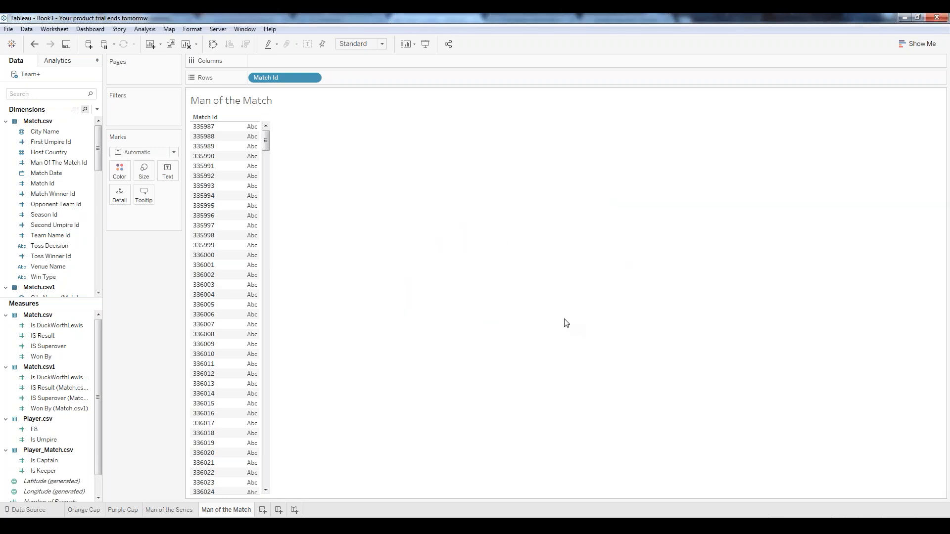
# Add Man of the match Calc to the rows after Match Id.
pyautogui.moveTo(98, 169); pyautogui.dragTo(99, 323)
pyautogui.click(34, 248)
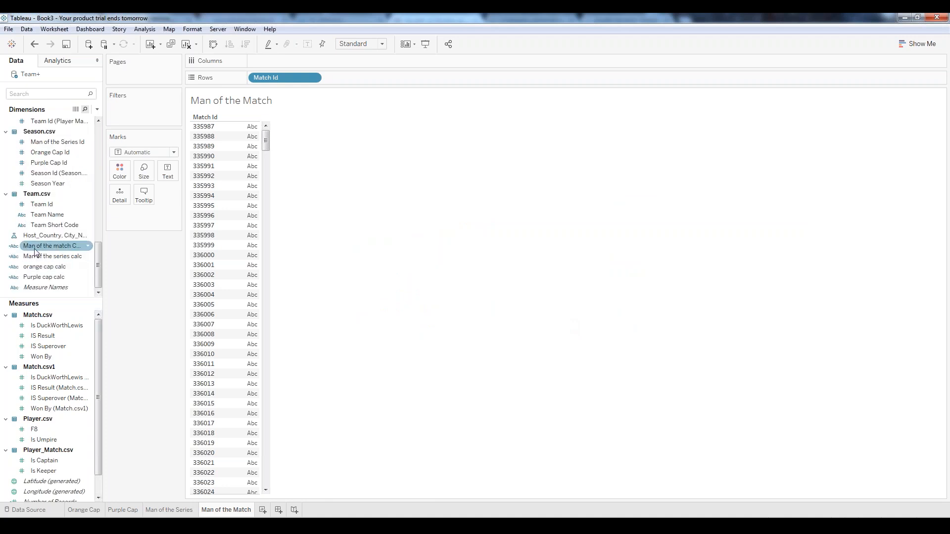
pyautogui.moveTo(34, 253); pyautogui.dragTo(347, 77)
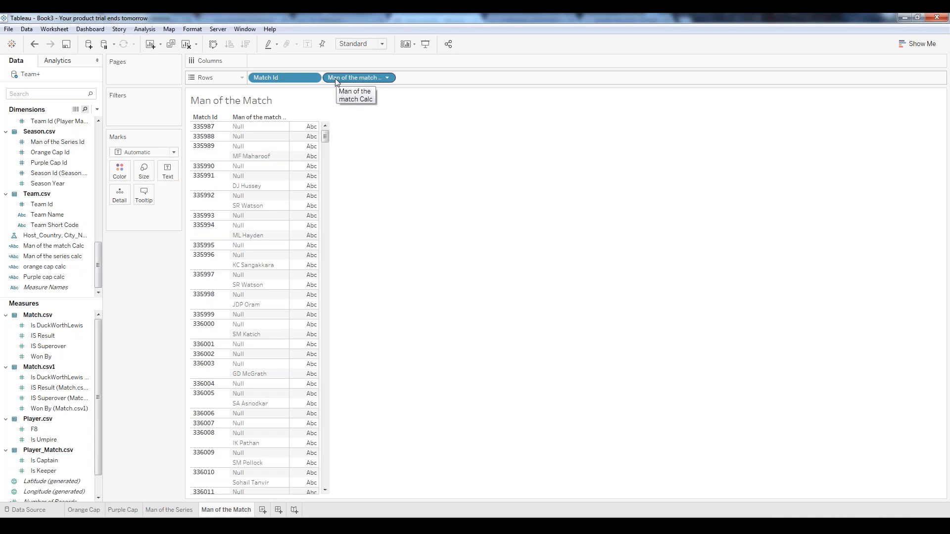
# Search the fields for "cit" and add City Name from Match.csv to the rows, clearing the search when done.
pyautogui.click(54, 235)
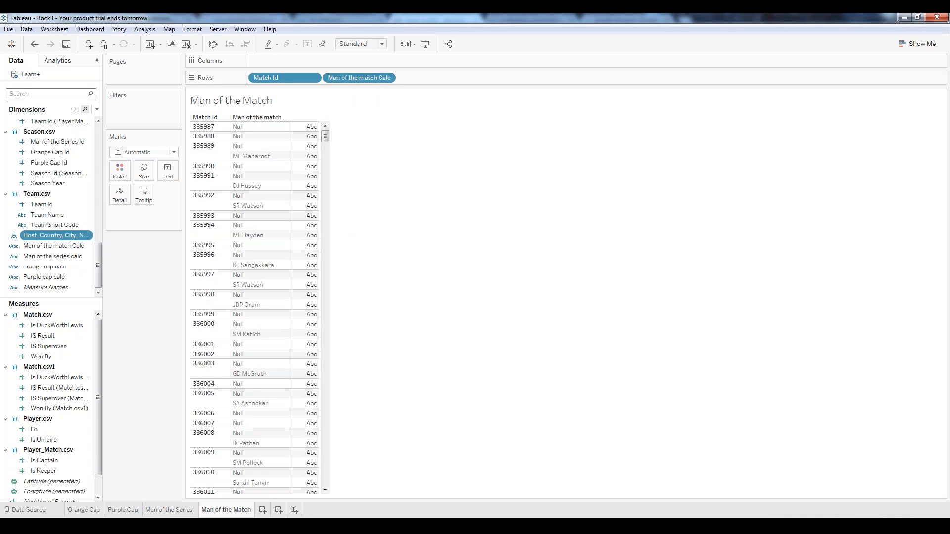
pyautogui.write('cit')
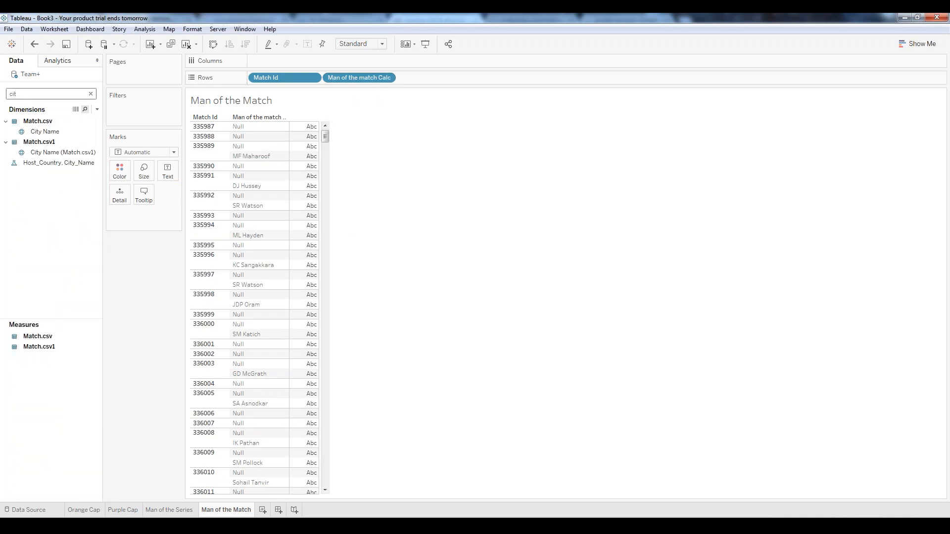
pyautogui.moveTo(63, 129)
pyautogui.mouseDown()
pyautogui.moveTo(77, 151)
pyautogui.moveTo(435, 96)
pyautogui.moveTo(435, 78)
pyautogui.mouseUp()
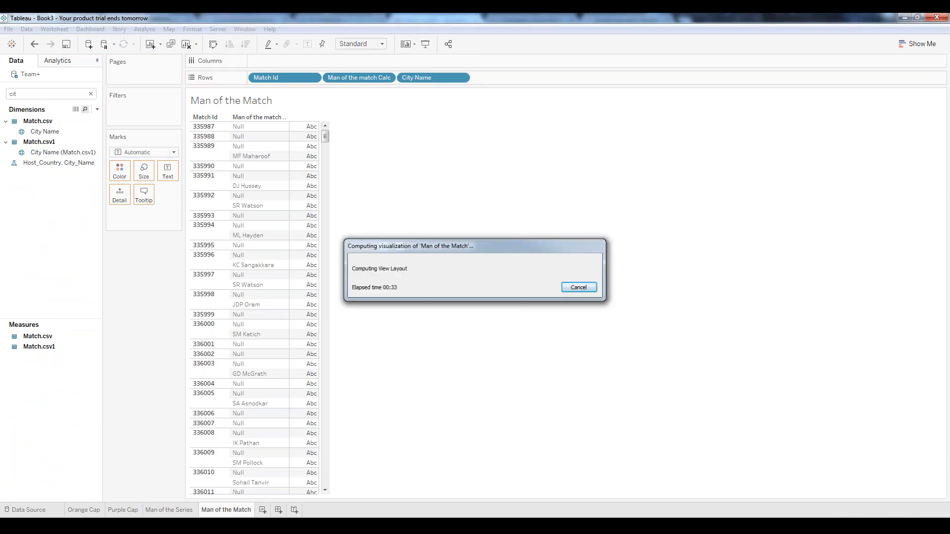
pyautogui.click(23, 94)
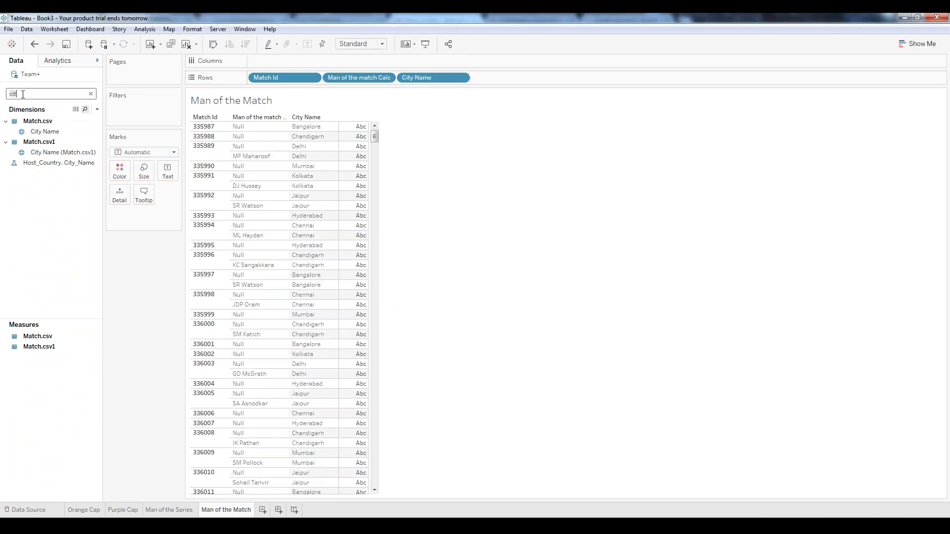
pyautogui.press('BackSpace')
pyautogui.press('BackSpace')
pyautogui.press('BackSpace')
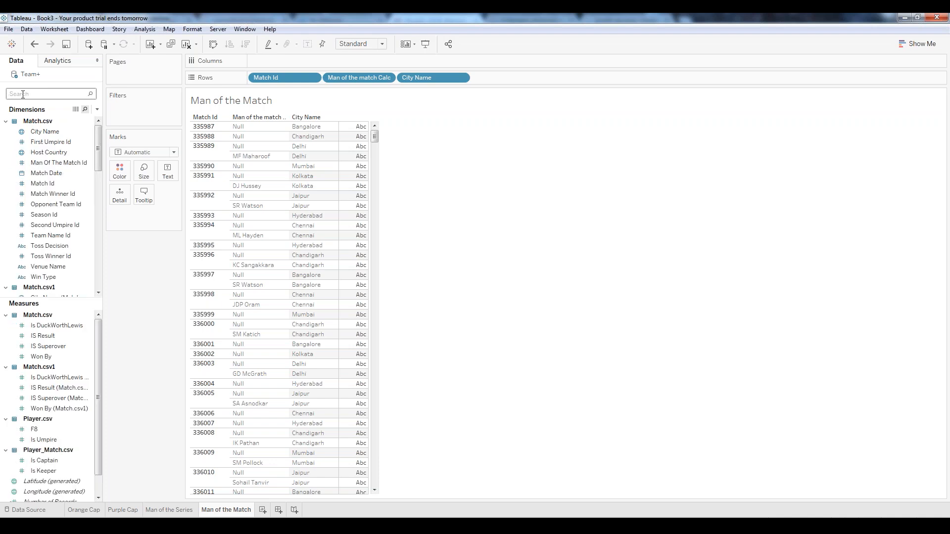
# Search the fields for "win" and show Win Type from Match.csv as the text mark for each row.
pyautogui.write('win')
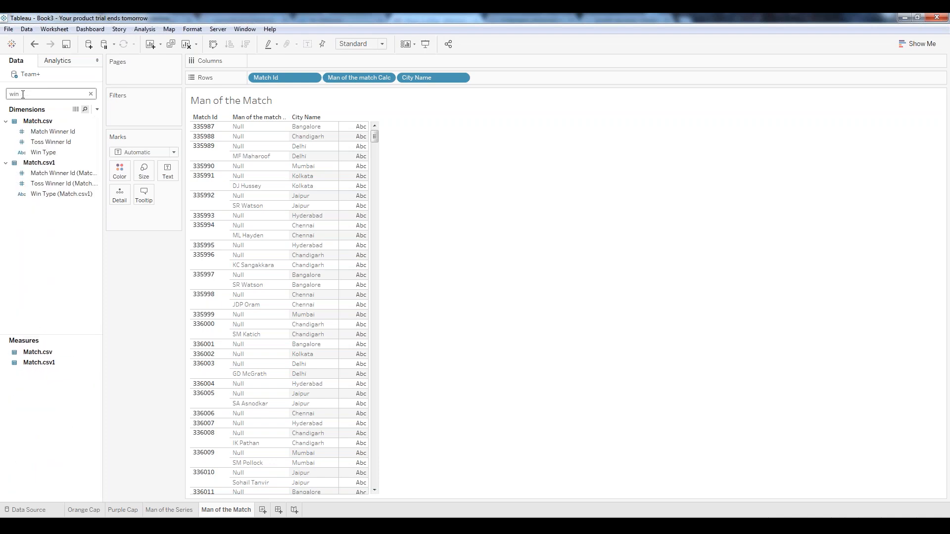
pyautogui.moveTo(44, 152); pyautogui.dragTo(163, 171)
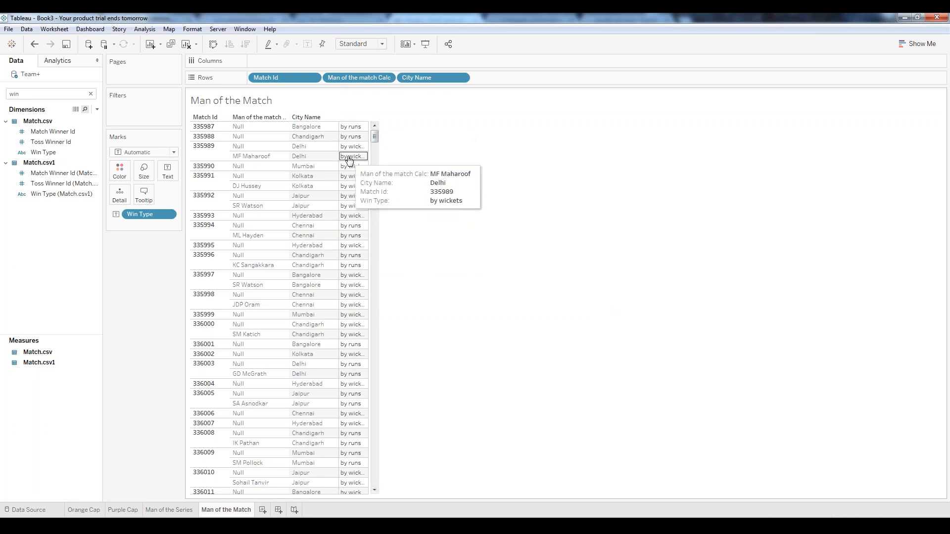
# Try converting Man of the match Calc and Match Id on the rows to attributes, and undo both conversions.
pyautogui.click(387, 78)
pyautogui.click(354, 206)
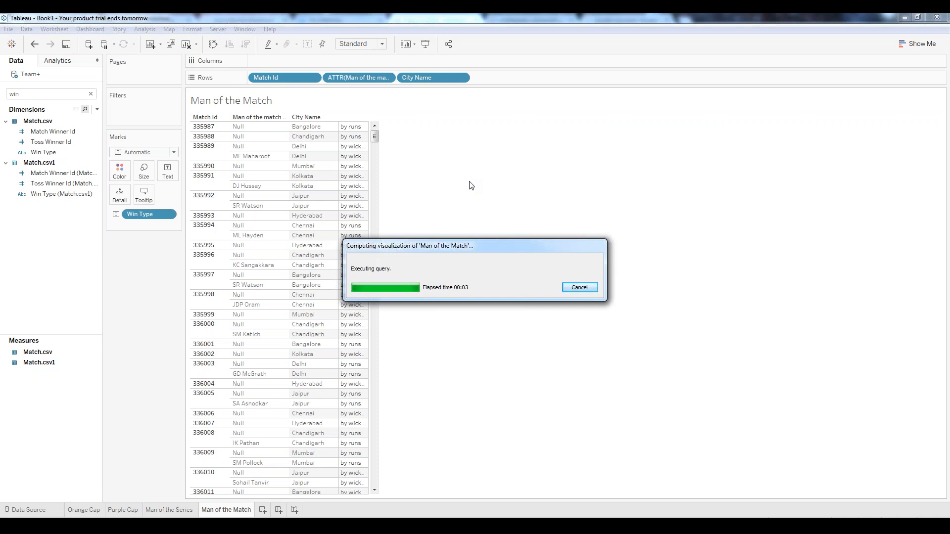
pyautogui.click(316, 78)
pyautogui.click(276, 204)
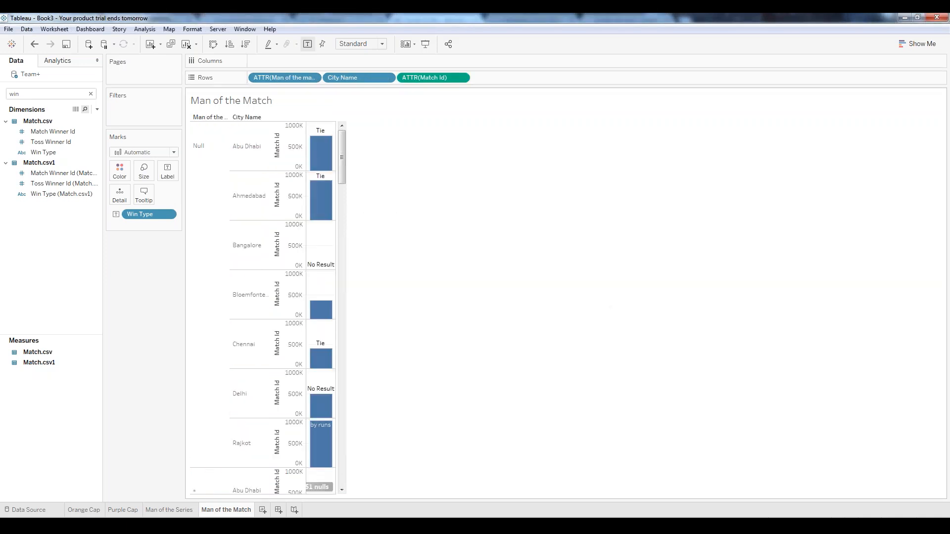
pyautogui.hotkey('ctrl', 'z')
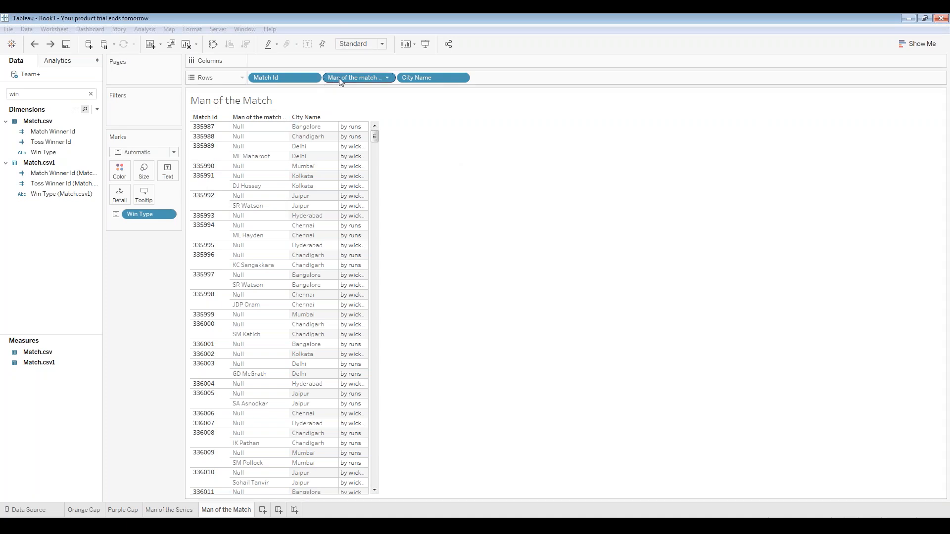
# Filter the worksheet on Man of the match Calc so that Null values are excluded.
pyautogui.moveTo(340, 78)
pyautogui.mouseDown()
pyautogui.moveTo(184, 122)
pyautogui.moveTo(116, 105)
pyautogui.moveTo(132, 108)
pyautogui.mouseUp()
pyautogui.click(381, 200)
pyautogui.click(476, 397)
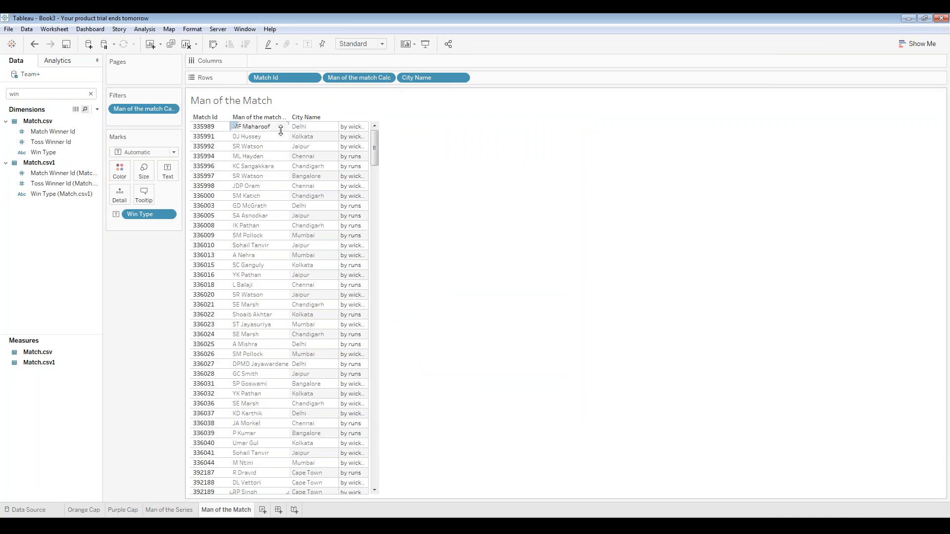
pyautogui.moveTo(361, 127)
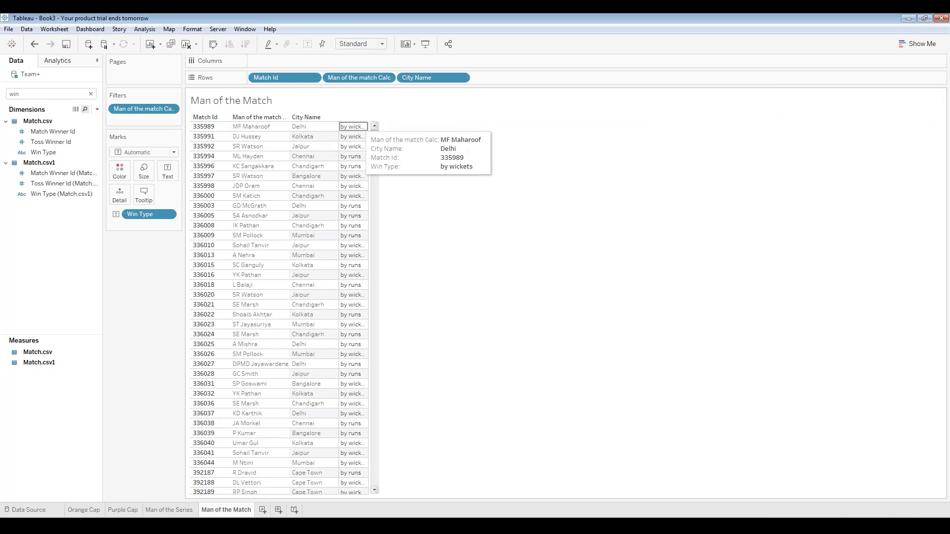
pyautogui.moveTo(353, 167)
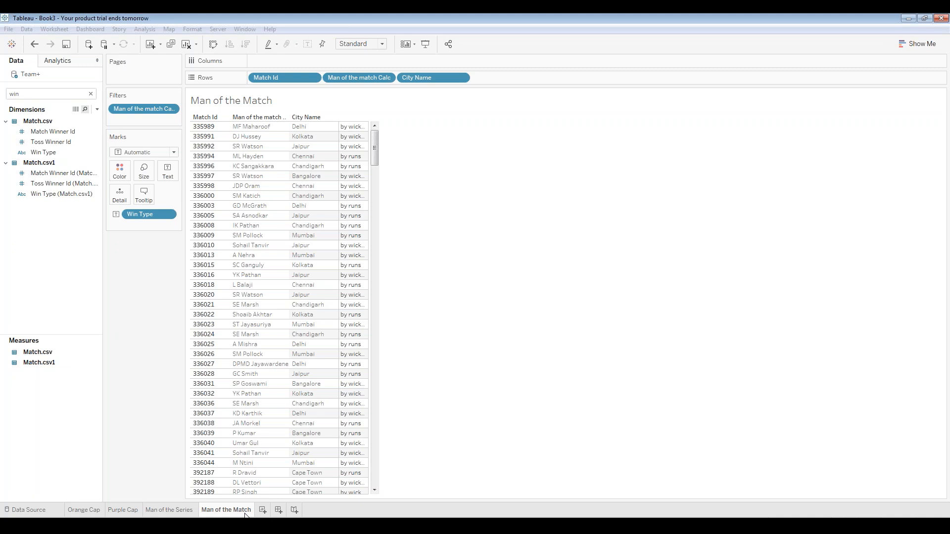
# Save the workbook in the Downloads folder as "ipl w1".
pyautogui.click(9, 29)
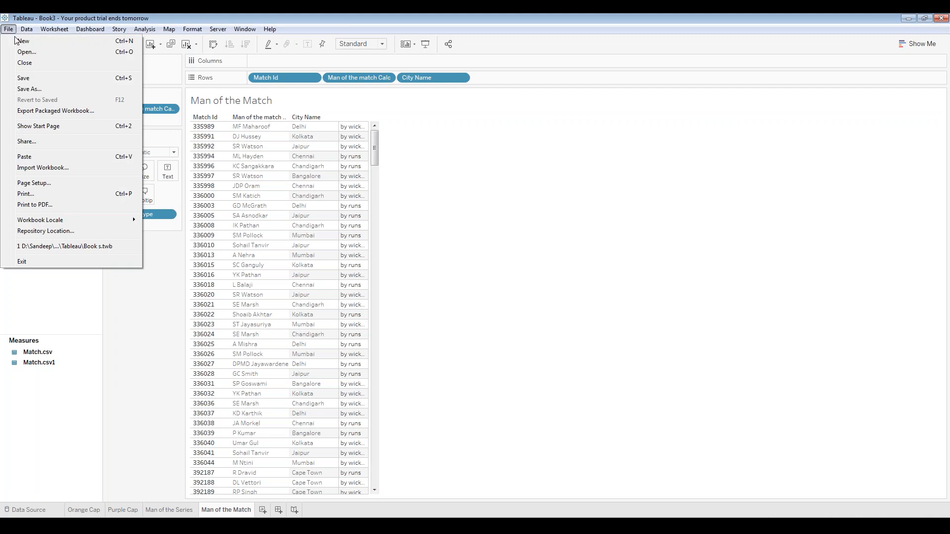
pyautogui.click(27, 89)
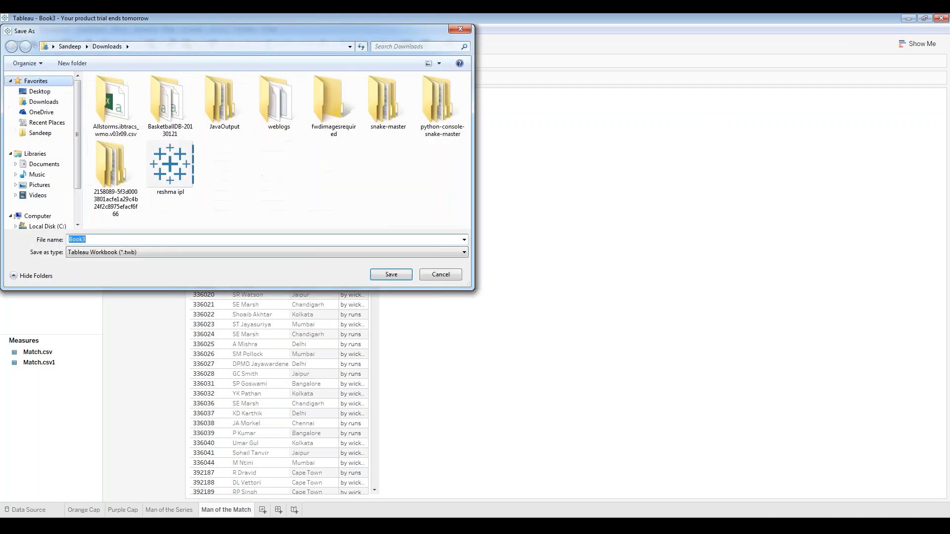
pyautogui.write('ipl w1')
pyautogui.click(384, 278)
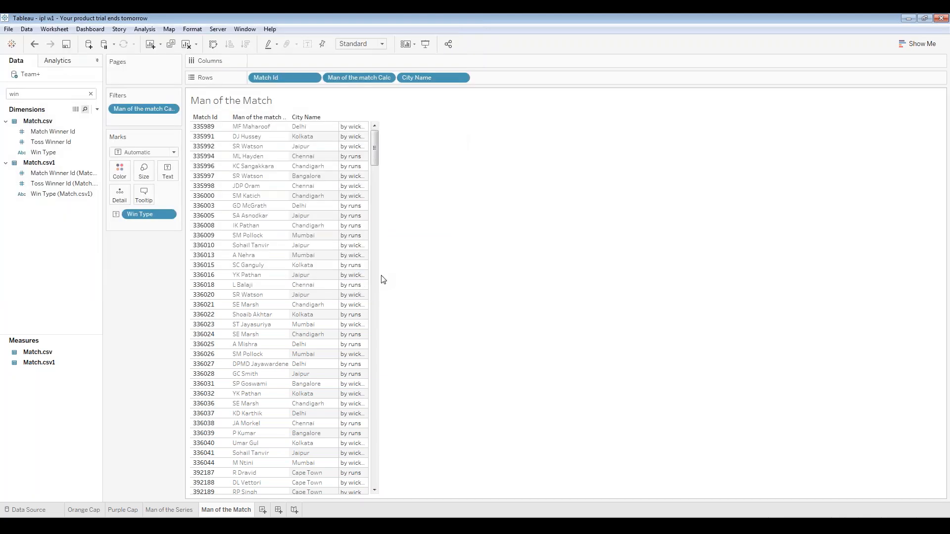
# Create a new workbook, continuing the product trial, and maximize its window.
pyautogui.click(8, 29)
pyautogui.click(15, 41)
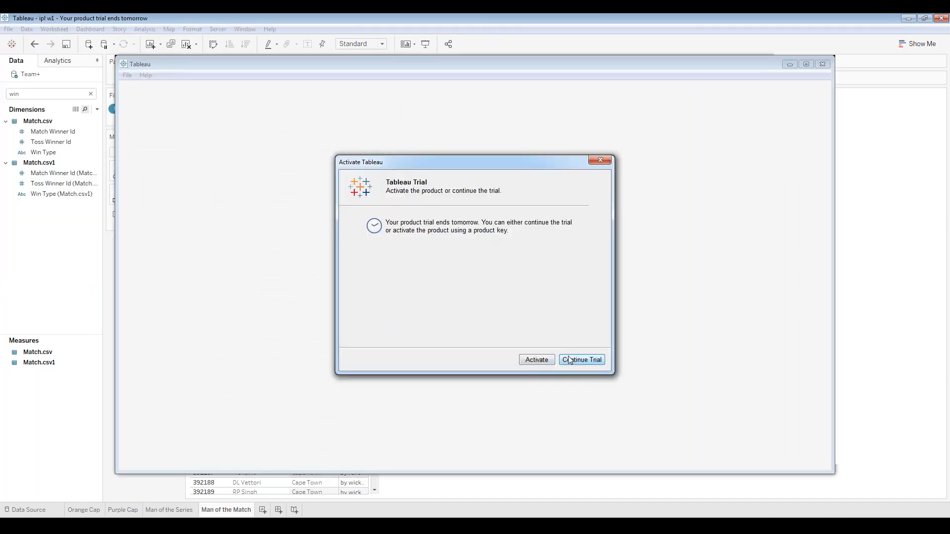
pyautogui.click(577, 362)
pyautogui.moveTo(491, 61); pyautogui.dragTo(419, 79)
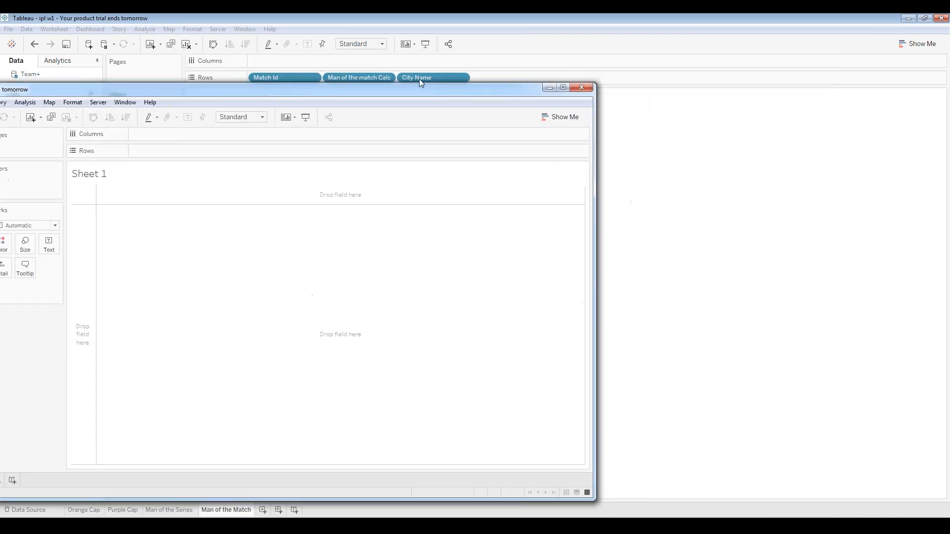
pyautogui.click(563, 87)
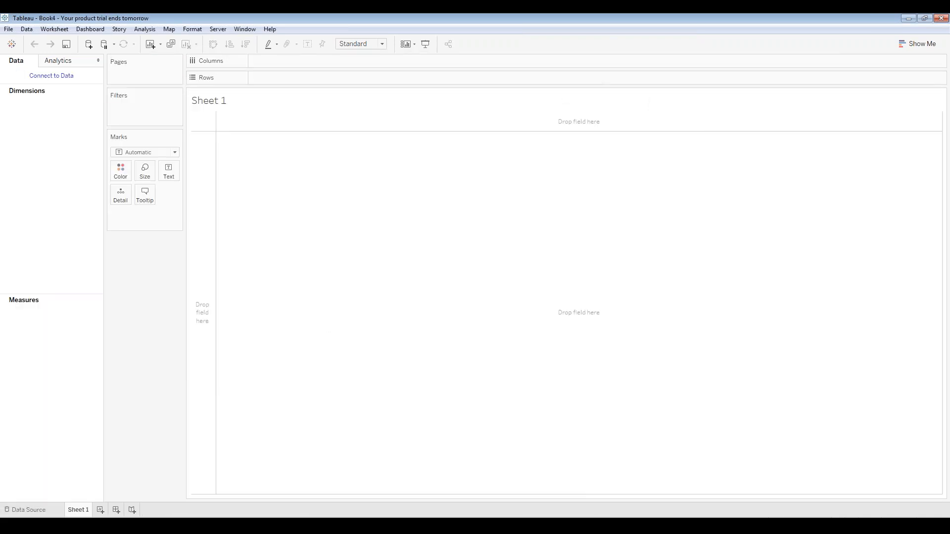
# Connect the new workbook to the Team file in the Downloads folder.
pyautogui.click(63, 78)
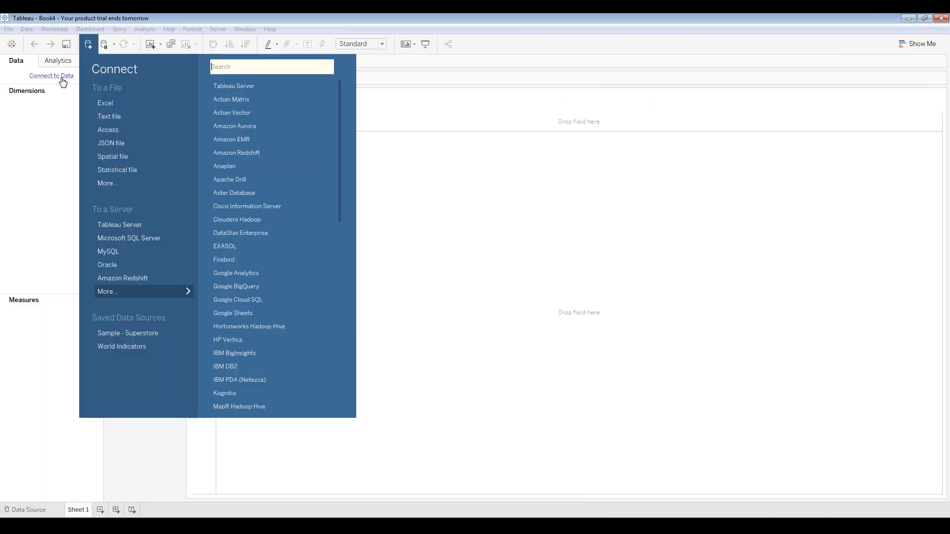
pyautogui.click(122, 183)
pyautogui.click(401, 201)
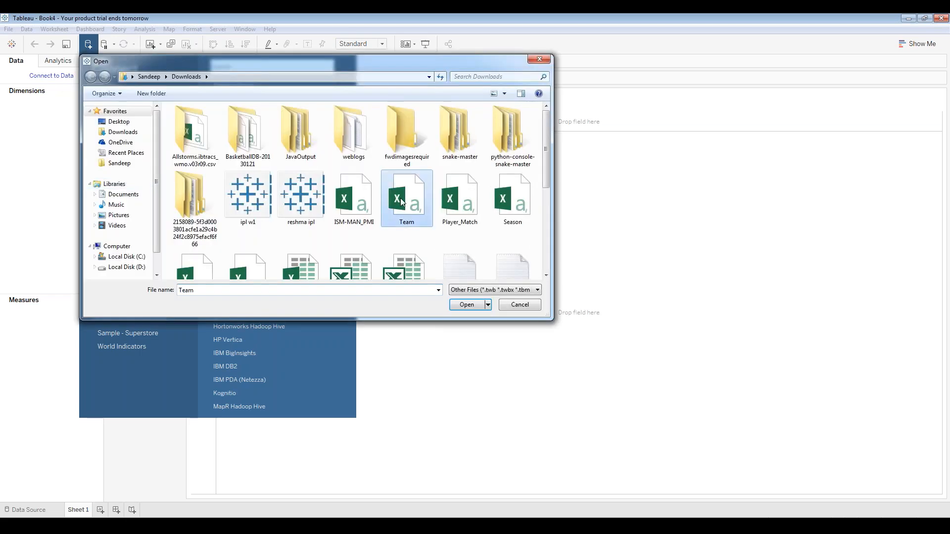
pyautogui.click(466, 305)
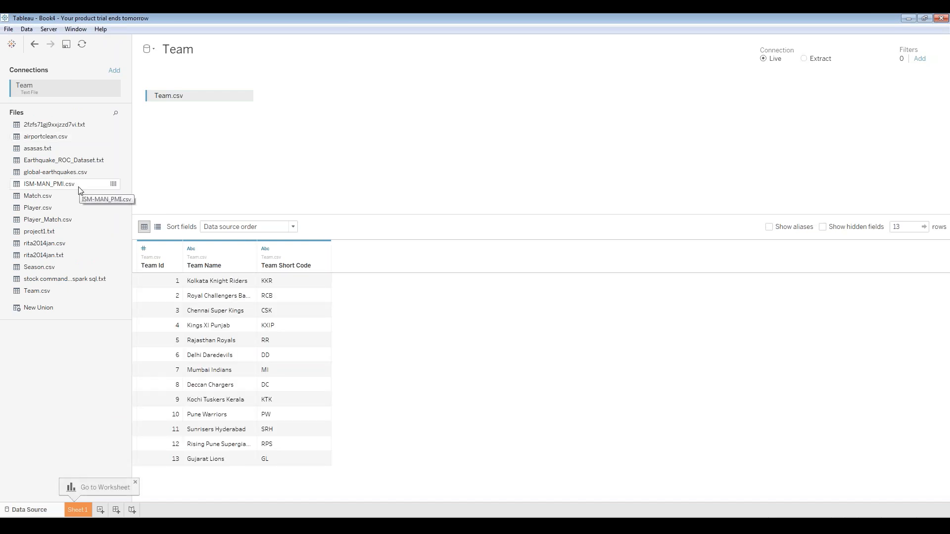
# Inner join Match.csv to Team.csv on Team Id = Opponent Team Id.
pyautogui.moveTo(41, 198); pyautogui.dragTo(307, 97)
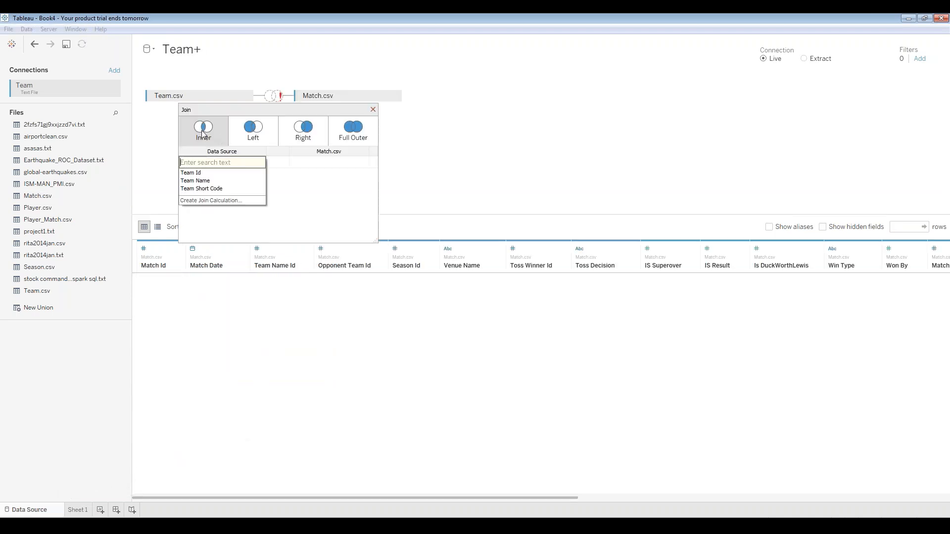
pyautogui.click(216, 173)
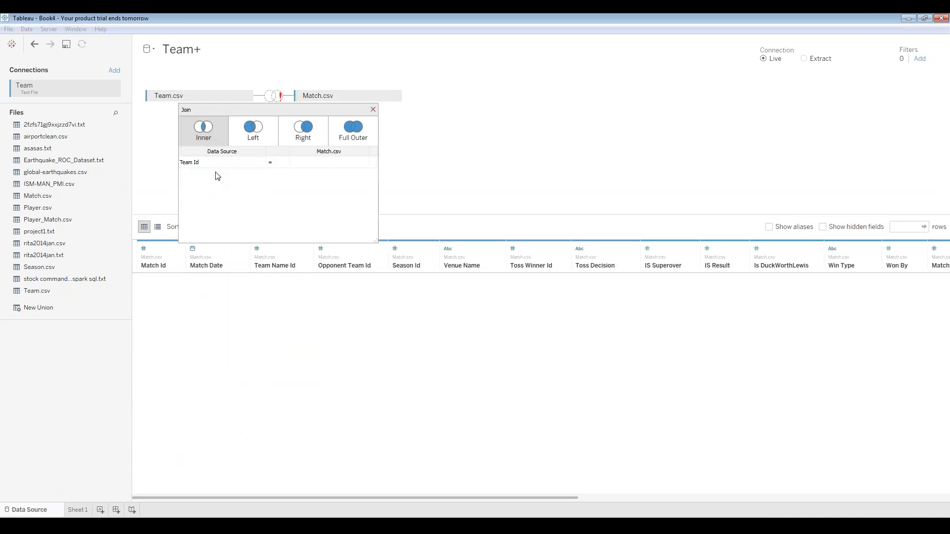
pyautogui.click(362, 163)
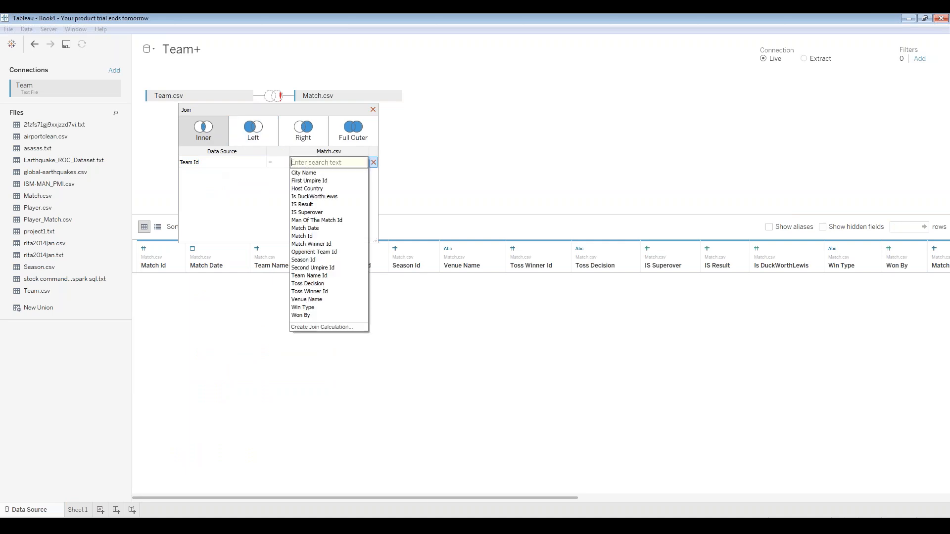
pyautogui.click(331, 252)
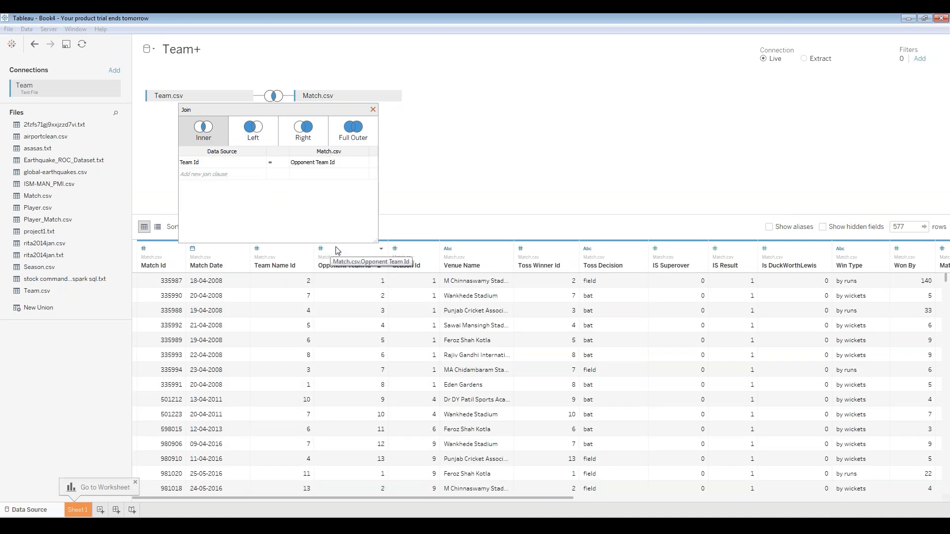
pyautogui.click(222, 162)
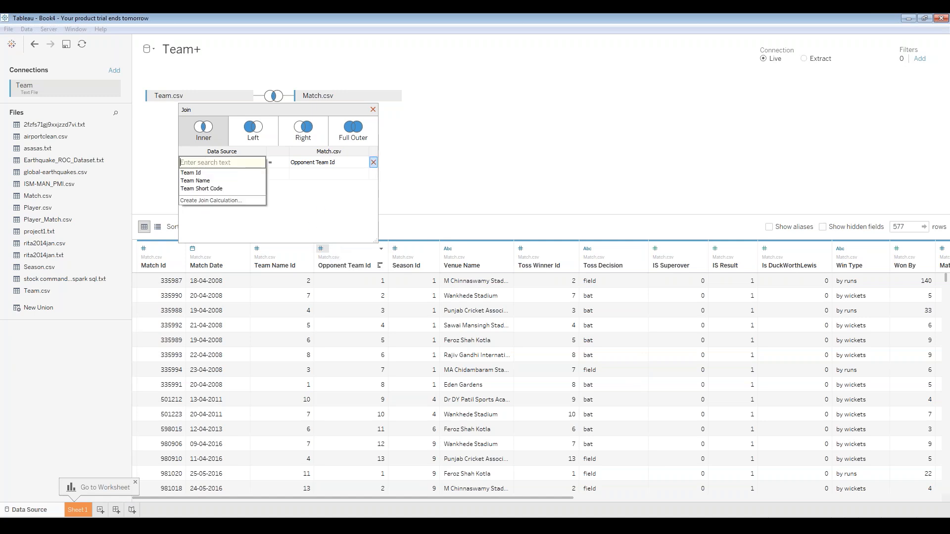
pyautogui.click(328, 204)
pyautogui.click(373, 109)
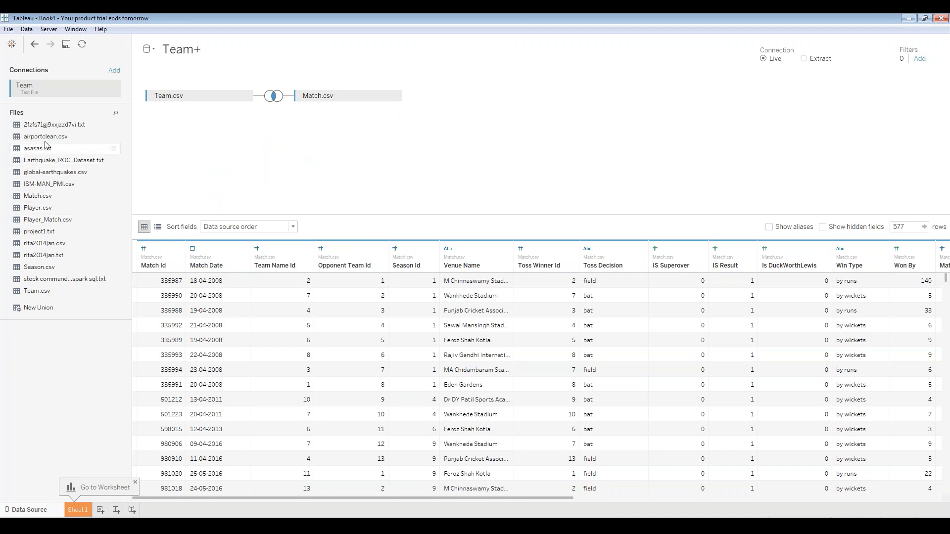
# Add Team.csv a second time, inner joined on Team Name Id from Match.csv = Team Id of the added table.
pyautogui.moveTo(43, 295); pyautogui.dragTo(479, 99)
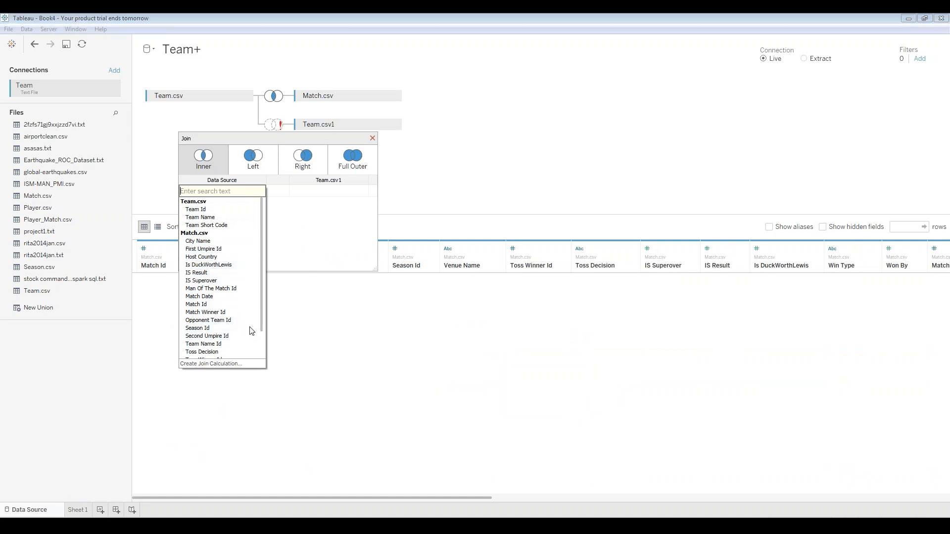
pyautogui.moveTo(261, 324); pyautogui.dragTo(262, 351)
pyautogui.write('team')
pyautogui.click(236, 249)
pyautogui.click(326, 192)
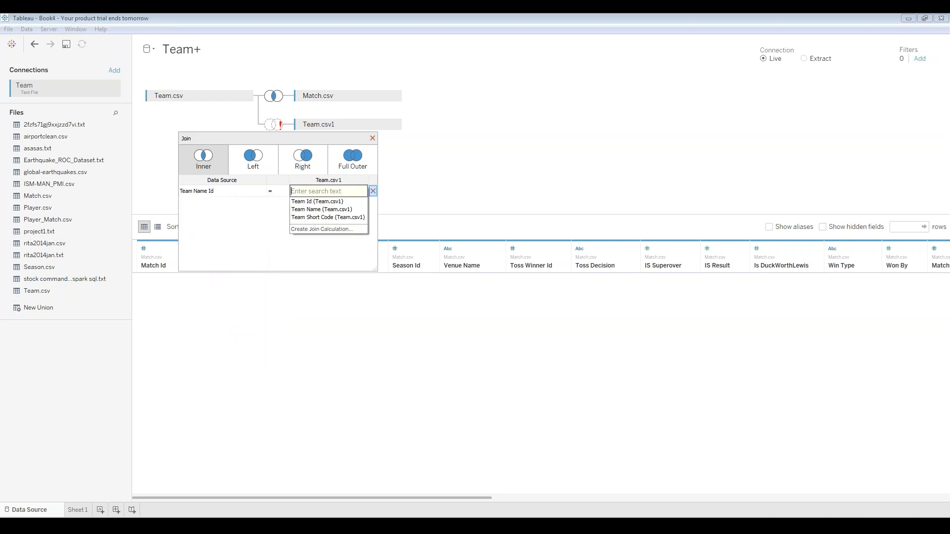
pyautogui.click(327, 202)
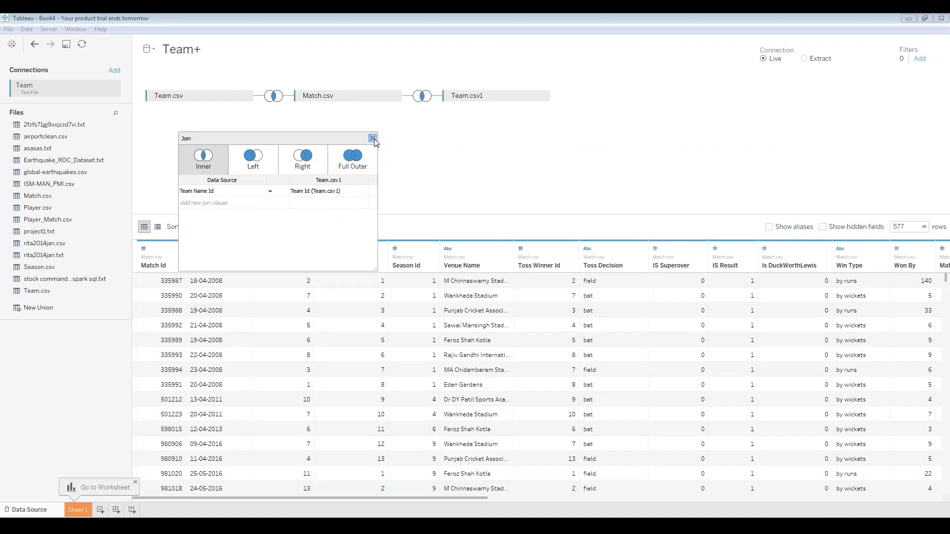
pyautogui.click(373, 139)
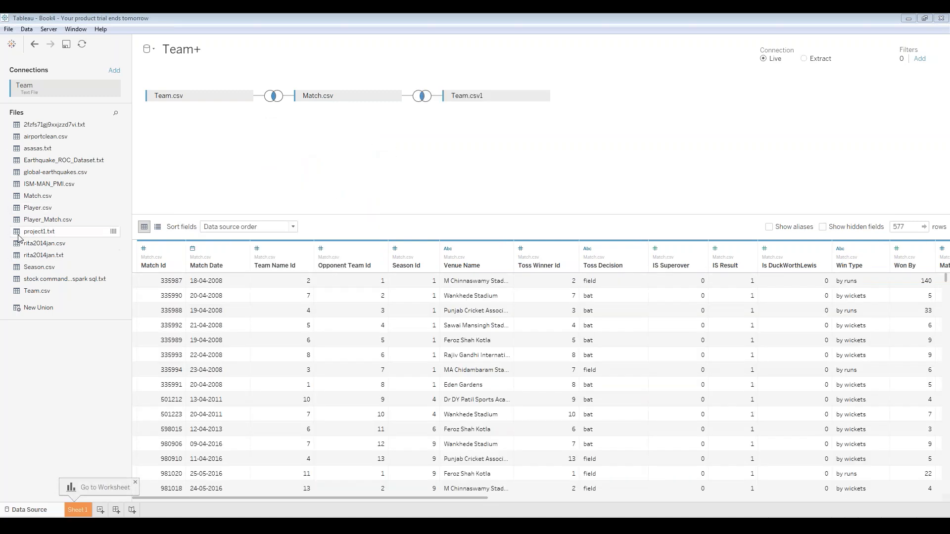
# Add Team.csv a third time, inner joined on Match Winner Id from Match.csv = Team Id of the added table.
pyautogui.moveTo(45, 295); pyautogui.dragTo(386, 153)
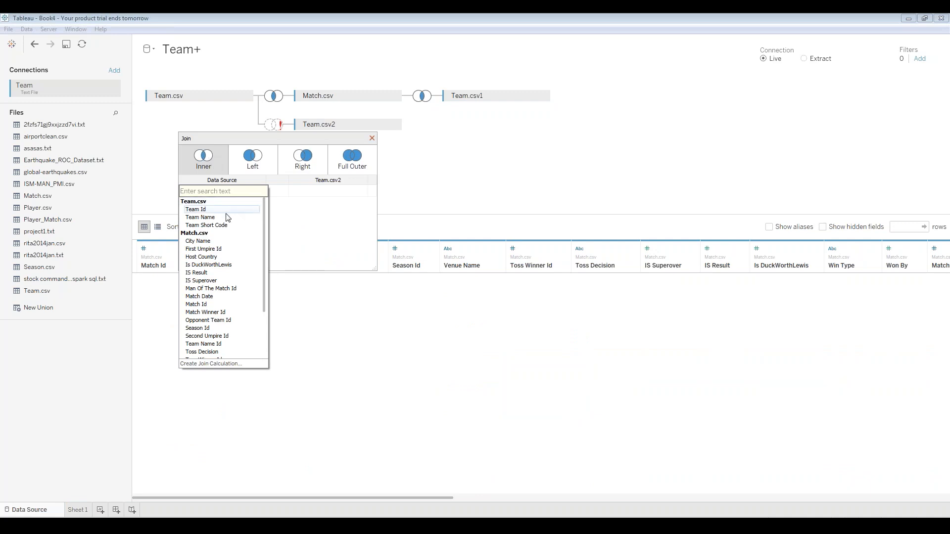
pyautogui.write('wi')
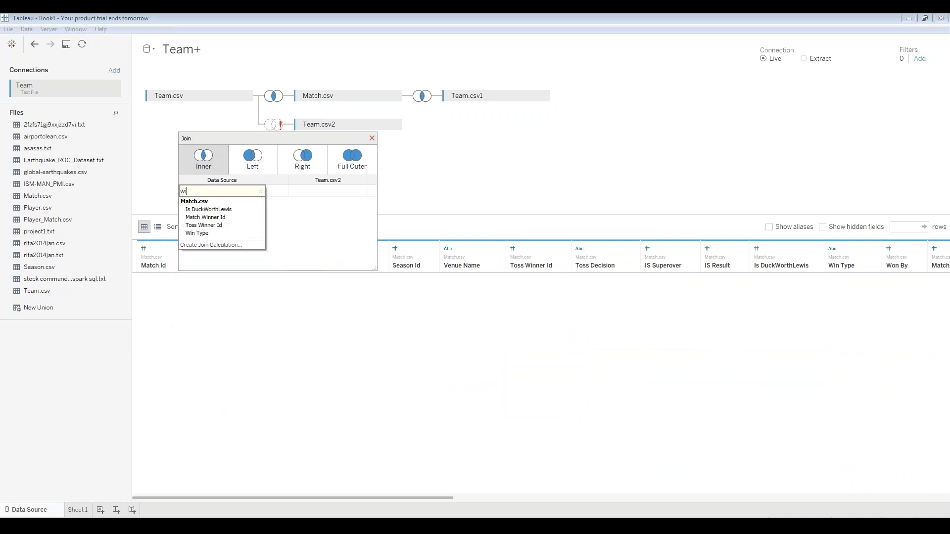
pyautogui.click(212, 218)
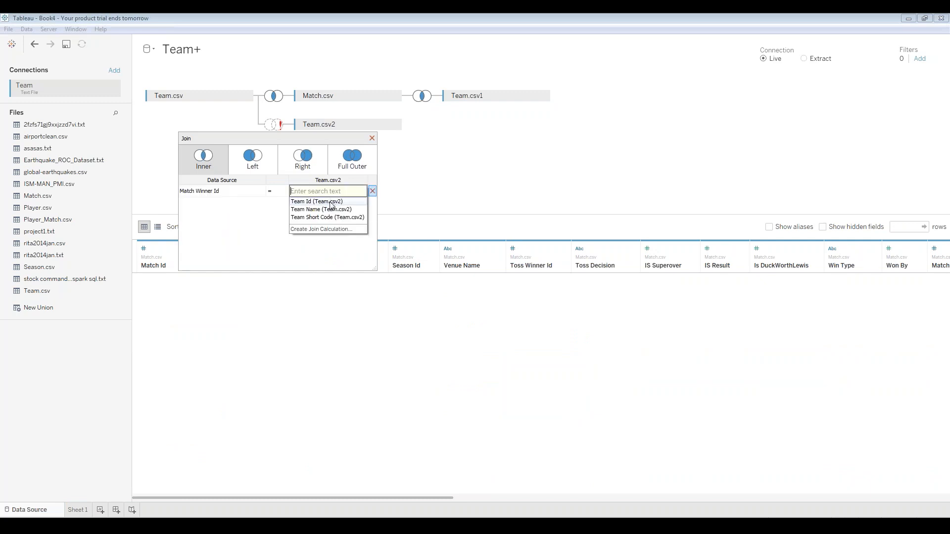
pyautogui.click(330, 202)
pyautogui.click(373, 138)
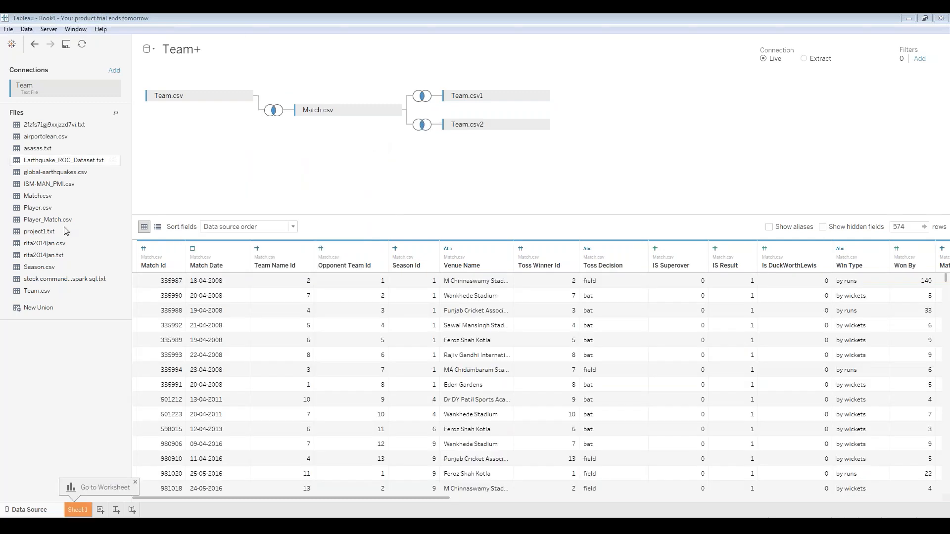
# Go to Sheet 1 and rename it "Best team".
pyautogui.click(75, 511)
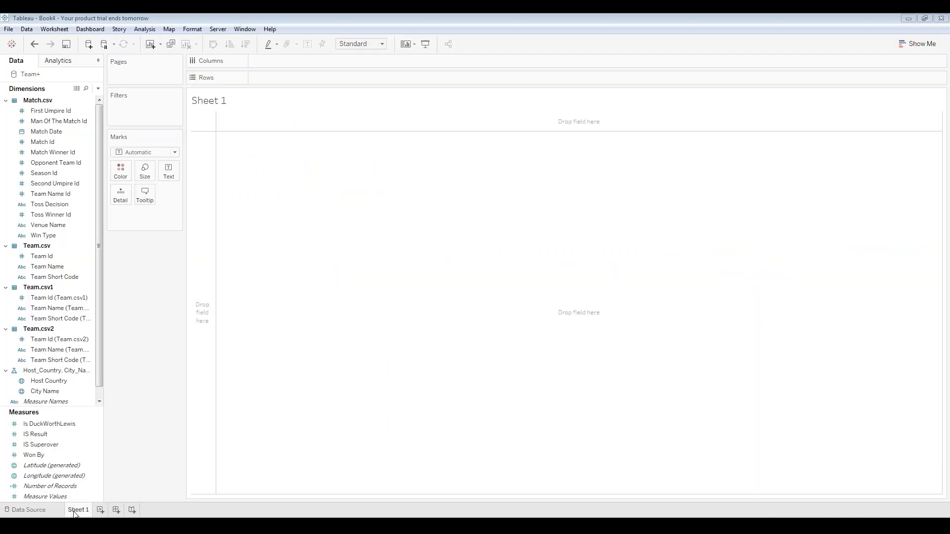
pyautogui.rightClick(74, 512)
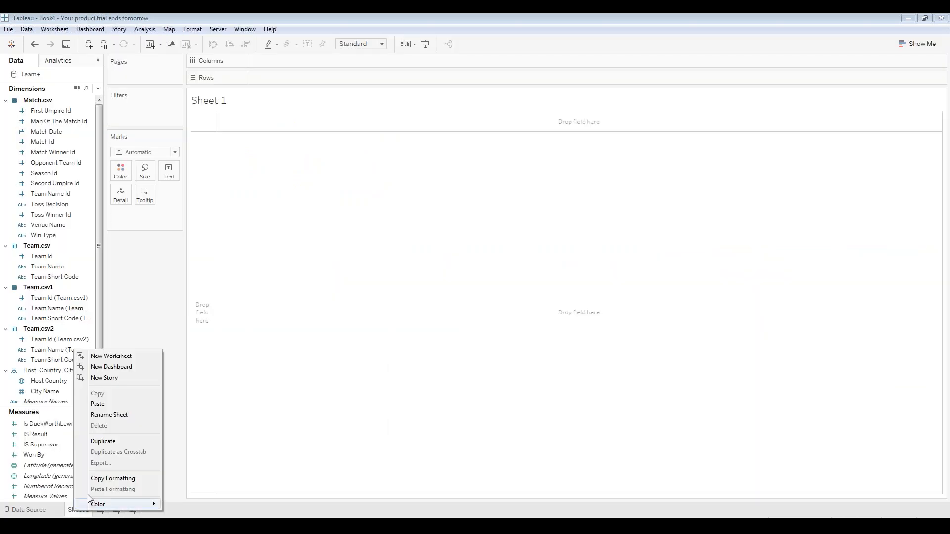
pyautogui.click(110, 417)
pyautogui.write('Best team')
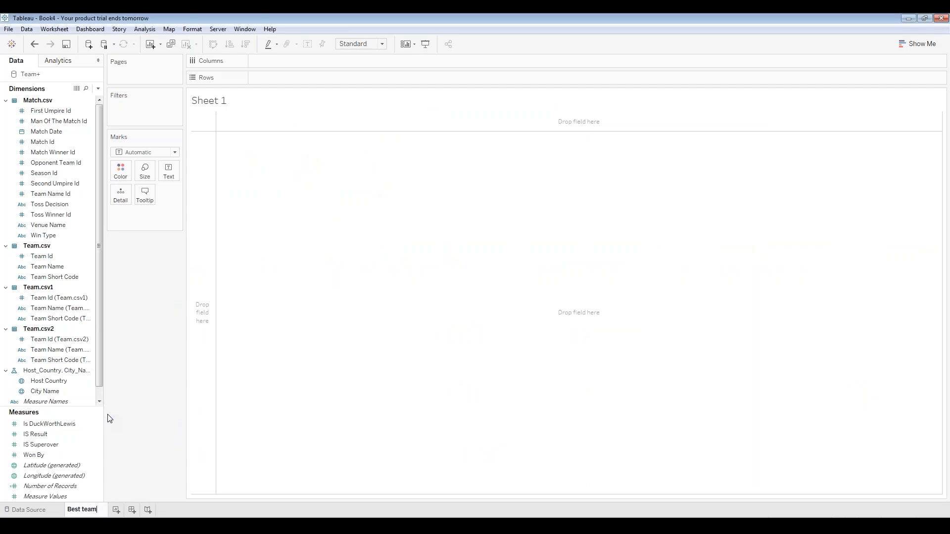
pyautogui.press('Return')
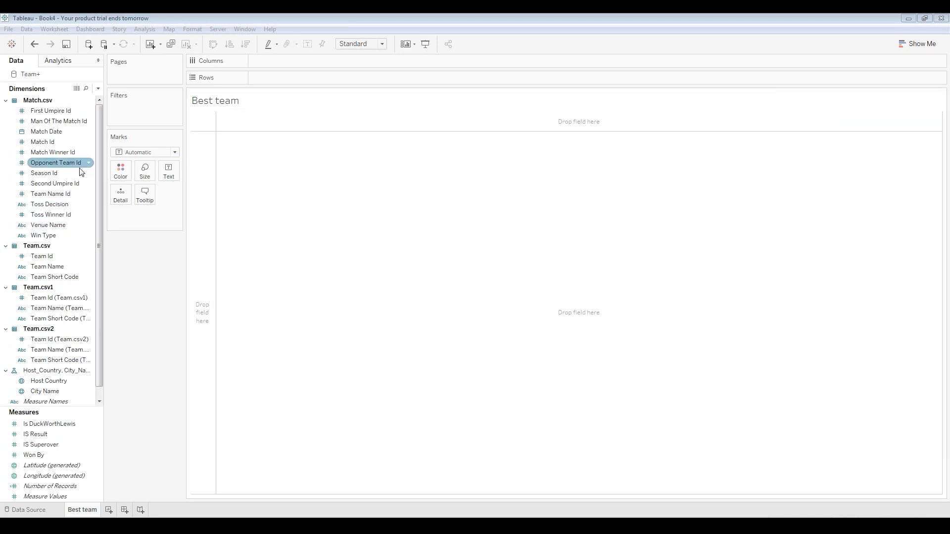
# Add Match Winner Id, Team Name (Team.csv2), Team Name Id and City Name to the rows of the Best team sheet.
pyautogui.moveTo(72, 153); pyautogui.dragTo(277, 79)
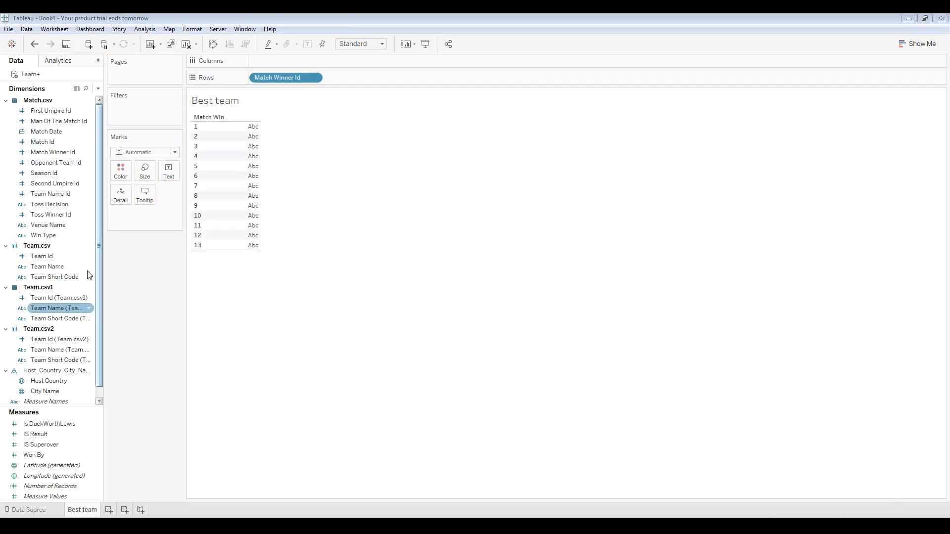
pyautogui.moveTo(57, 356); pyautogui.dragTo(366, 79)
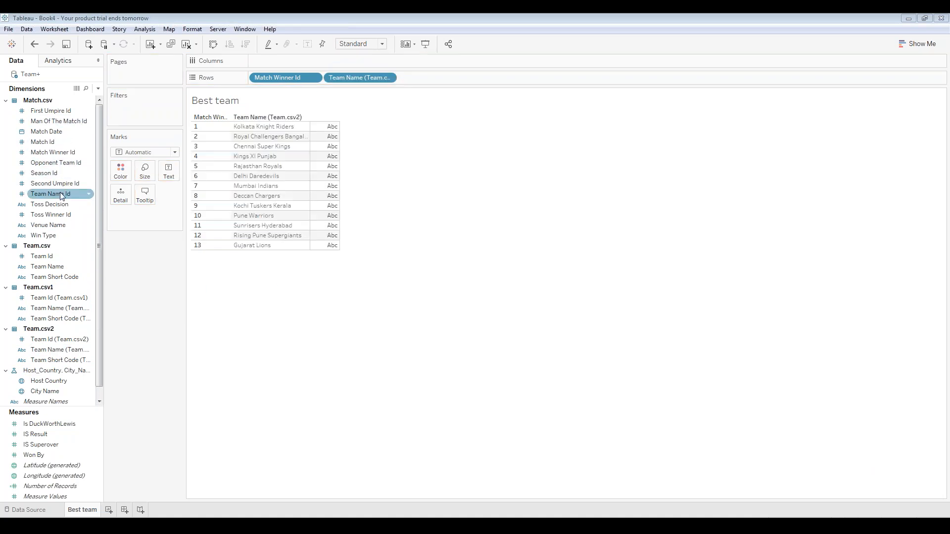
pyautogui.moveTo(50, 193); pyautogui.dragTo(407, 78)
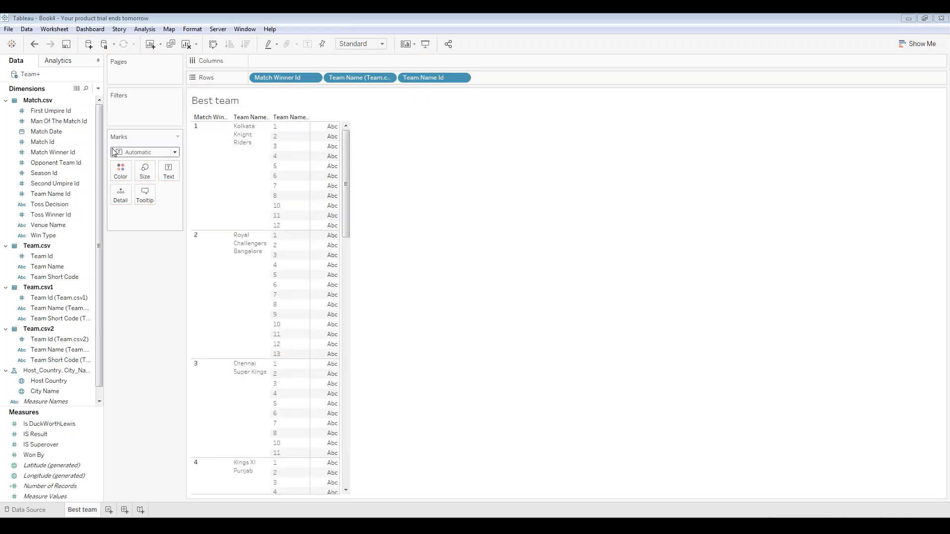
pyautogui.click(44, 173)
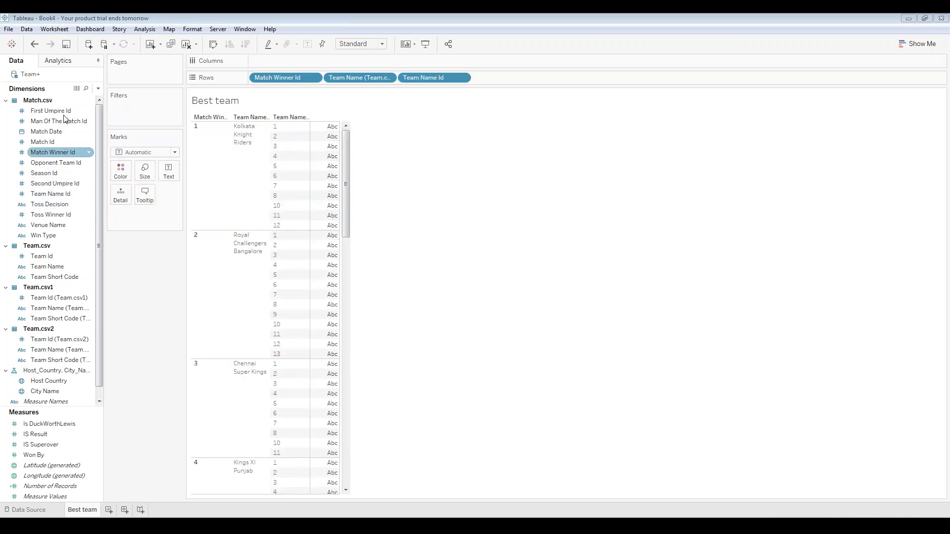
pyautogui.moveTo(50, 392); pyautogui.dragTo(505, 77)
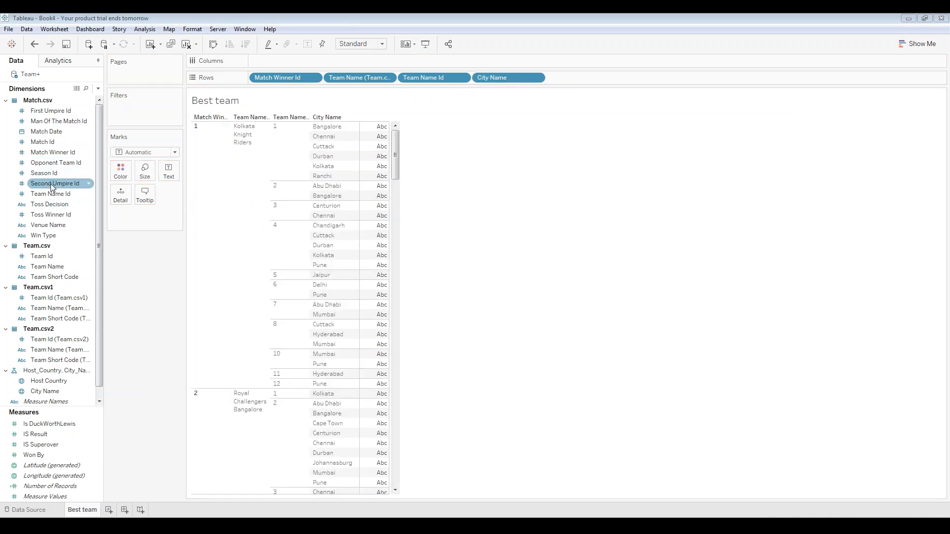
# Add Opponent Team Id to both rows and columns, and color the marks by Team Name (Team.csv2).
pyautogui.moveTo(46, 174); pyautogui.dragTo(292, 60)
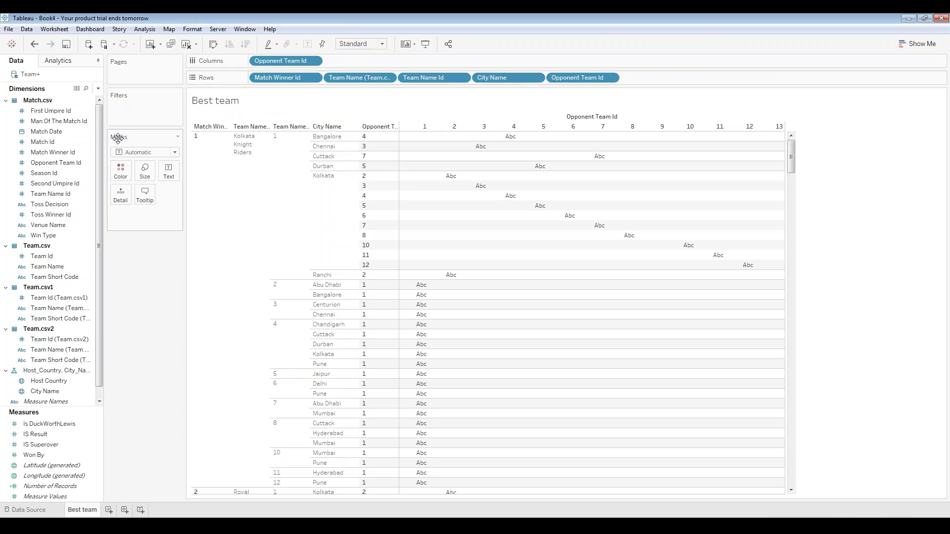
pyautogui.click(88, 173)
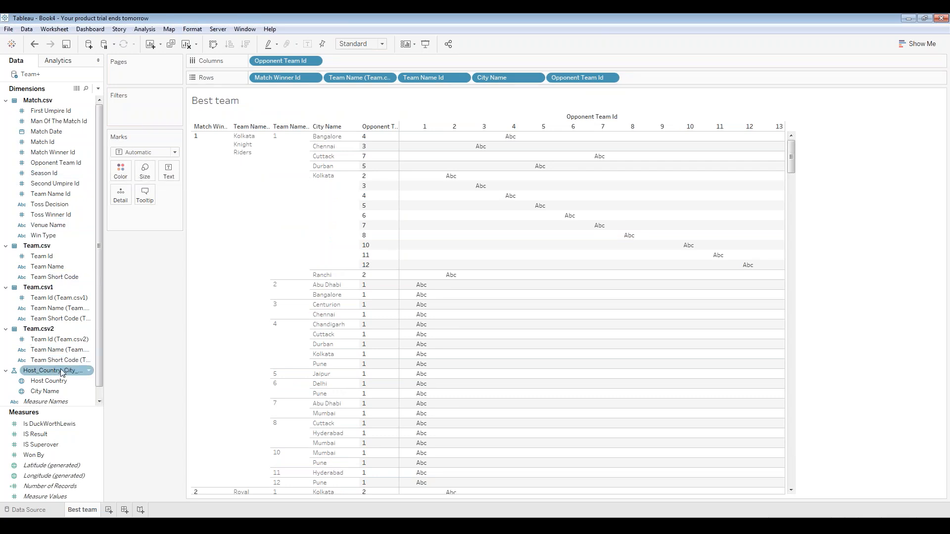
pyautogui.moveTo(54, 350); pyautogui.dragTo(120, 171)
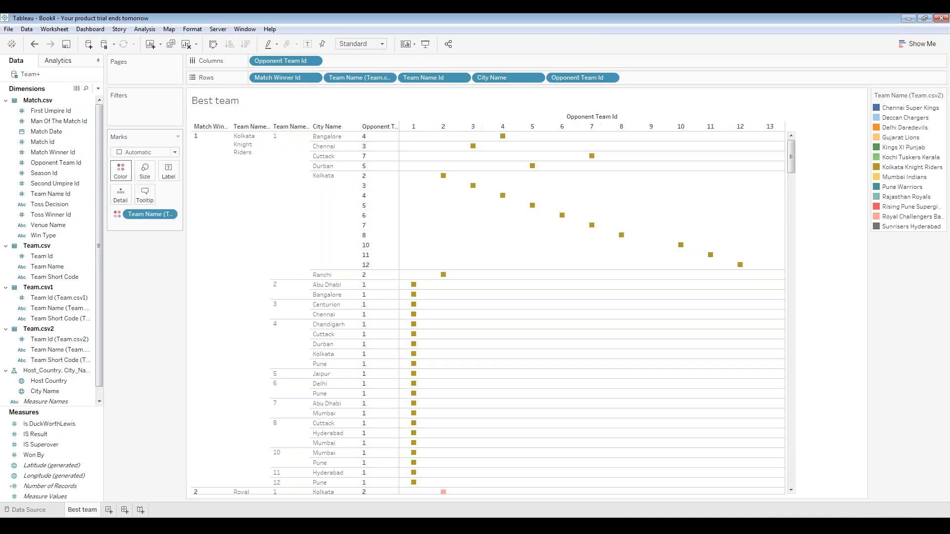
# Convert Opponent Team Id in the columns to a Count (Distinct) measure.
pyautogui.click(313, 61)
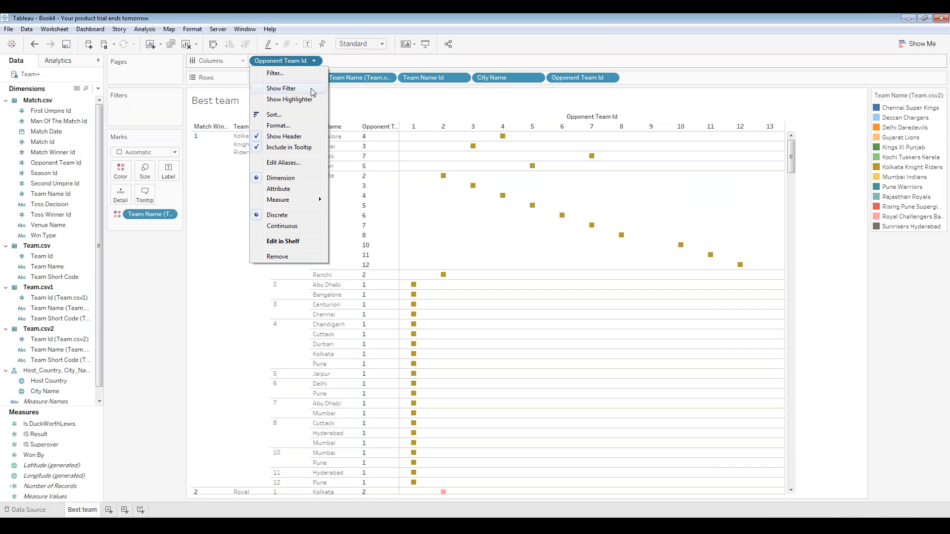
pyautogui.click(315, 62)
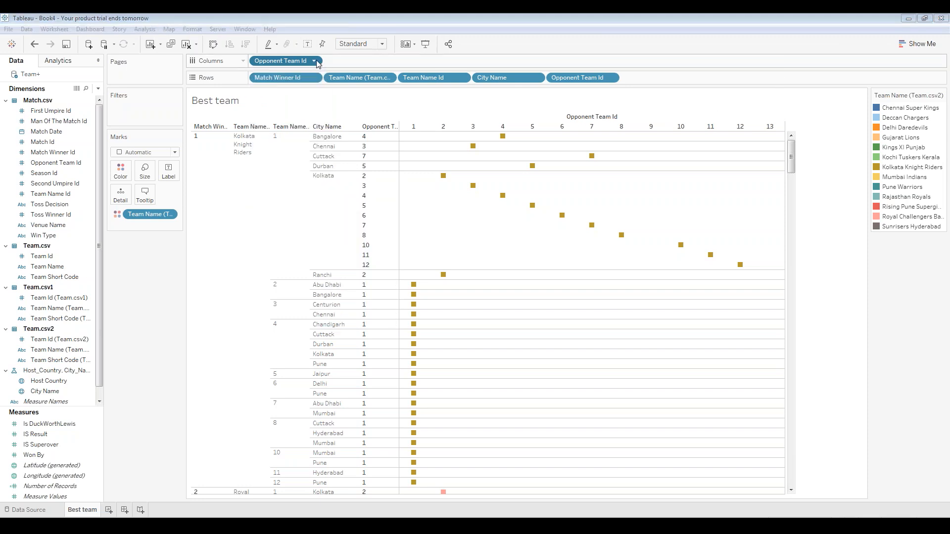
pyautogui.click(314, 61)
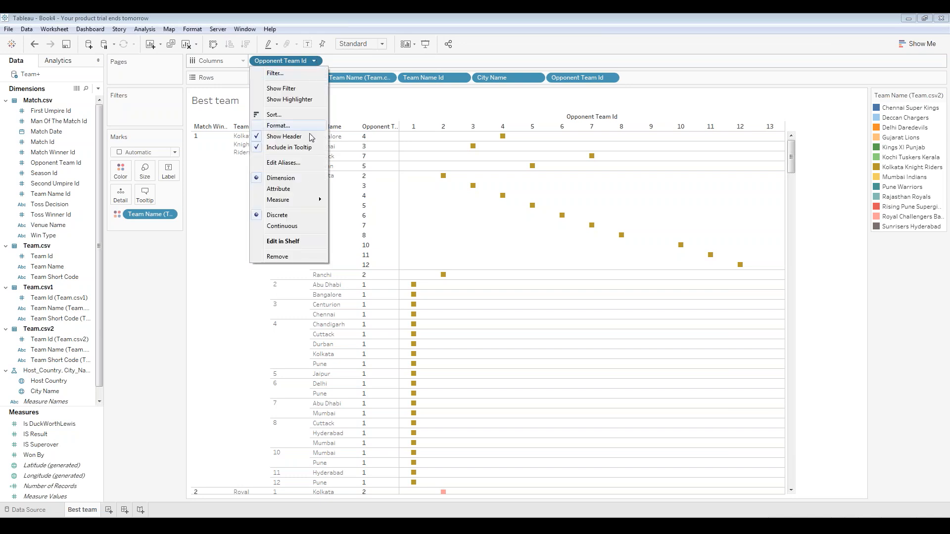
pyautogui.moveTo(313, 202)
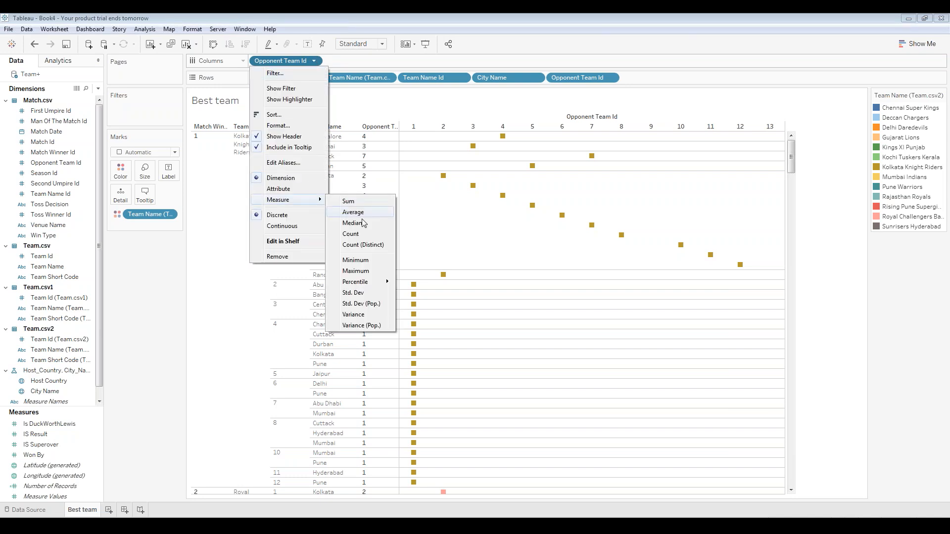
pyautogui.click(364, 245)
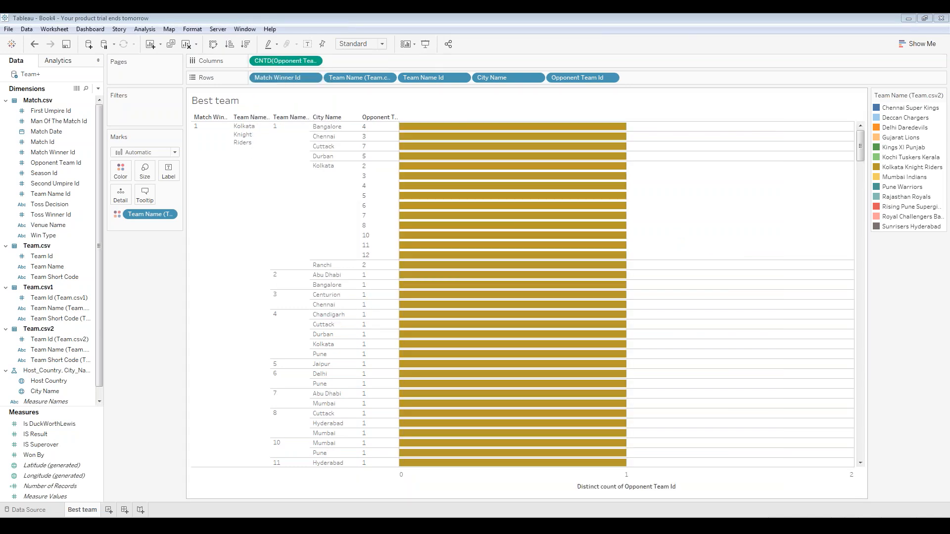
# Apply a Running Total quick table calculation to the distinct count of Opponent Team Id.
pyautogui.click(315, 61)
pyautogui.moveTo(325, 234)
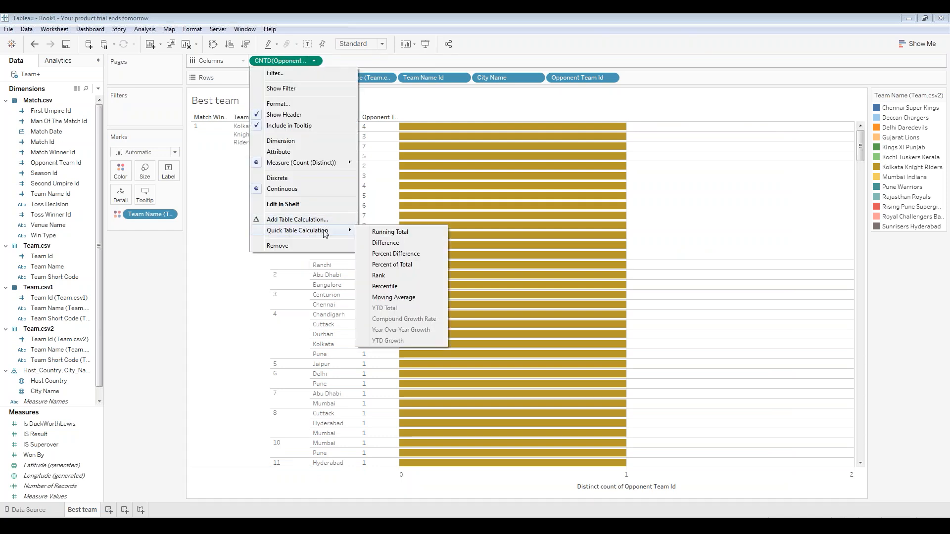
pyautogui.click(400, 234)
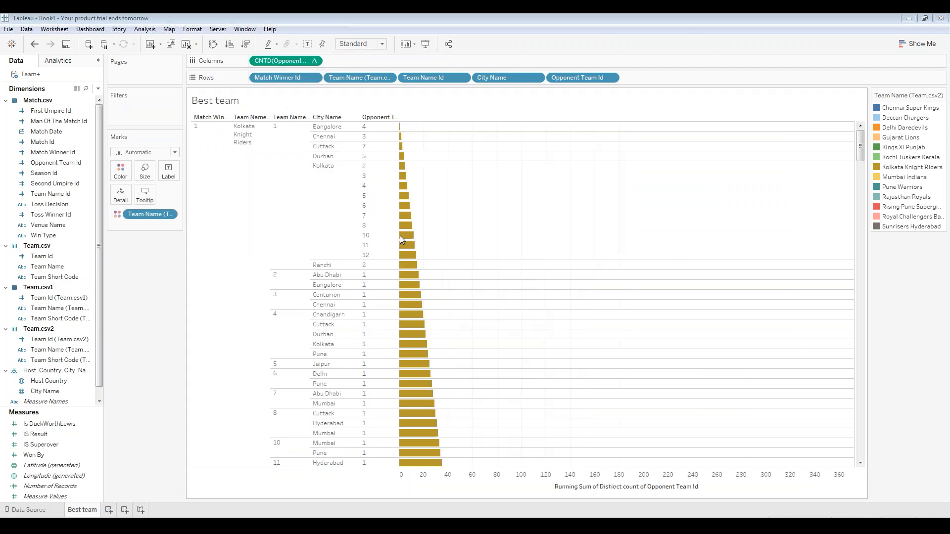
# Edit the running total to compute using Specific Dimensions, restarting every Match Winner Id.
pyautogui.click(314, 61)
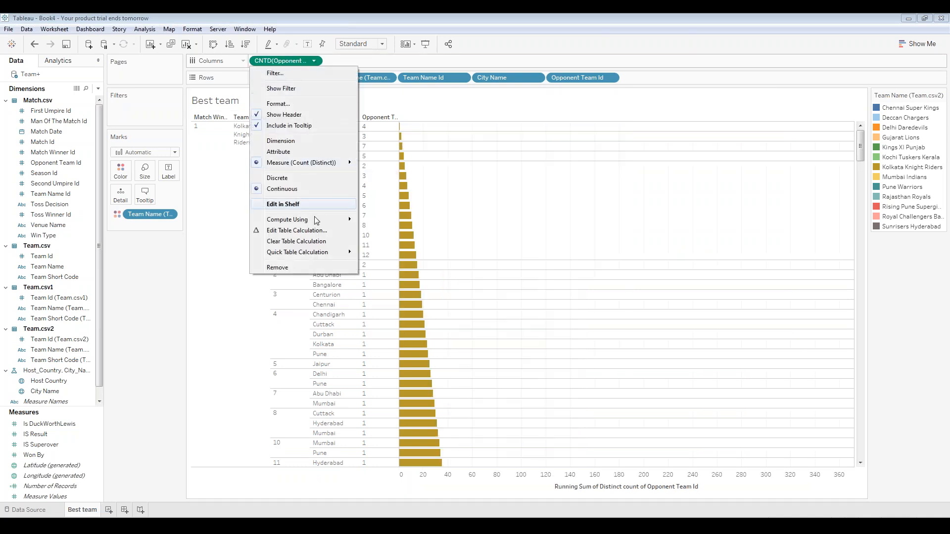
pyautogui.click(311, 230)
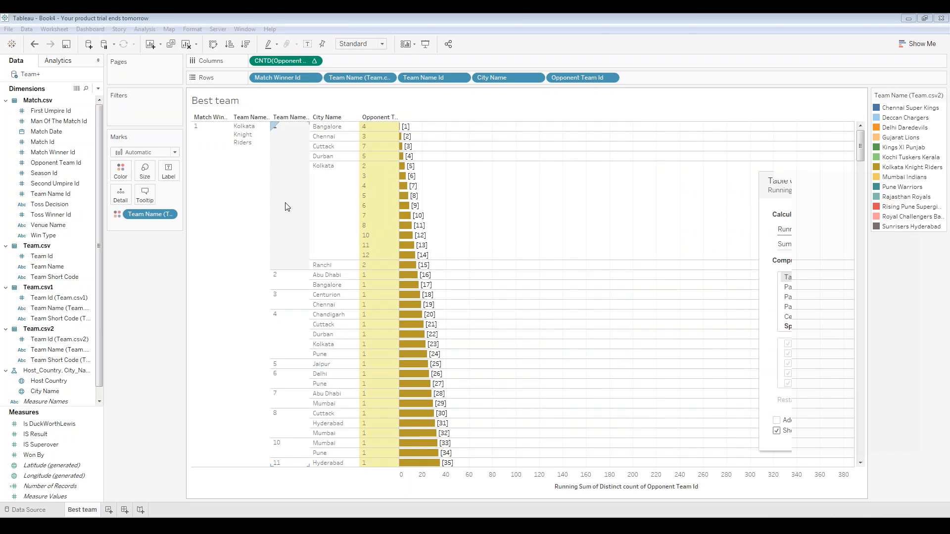
pyautogui.click(313, 61)
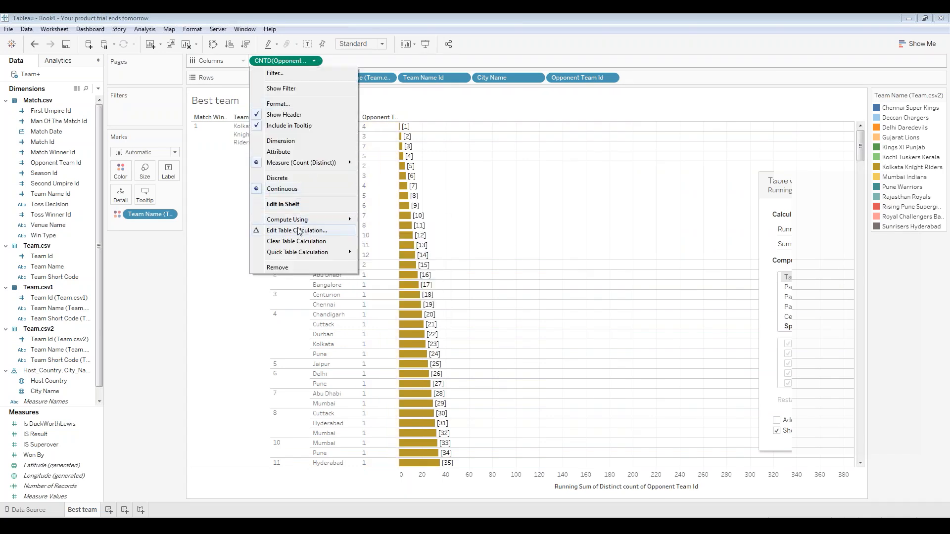
pyautogui.click(280, 231)
pyautogui.click(314, 61)
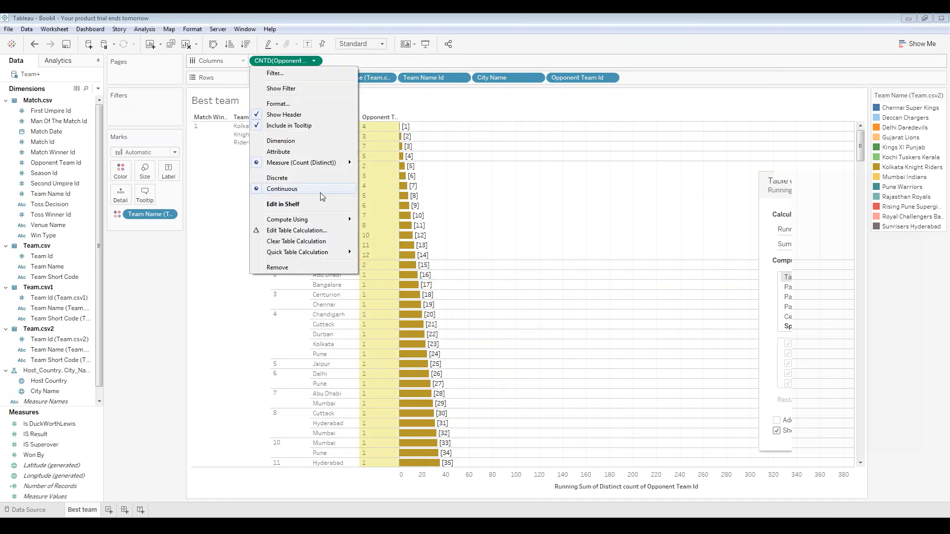
pyautogui.moveTo(329, 220)
pyautogui.click(313, 231)
pyautogui.moveTo(777, 184); pyautogui.dragTo(435, 157)
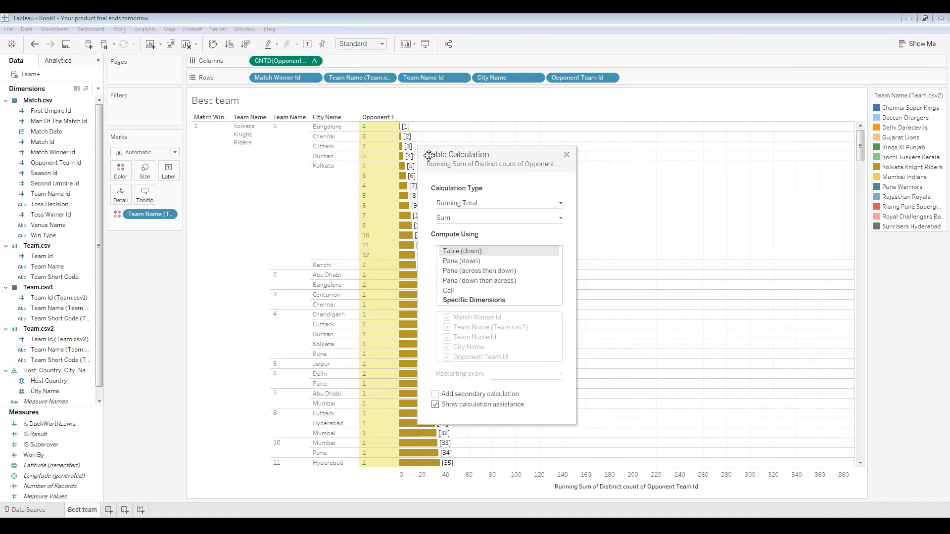
pyautogui.click(478, 300)
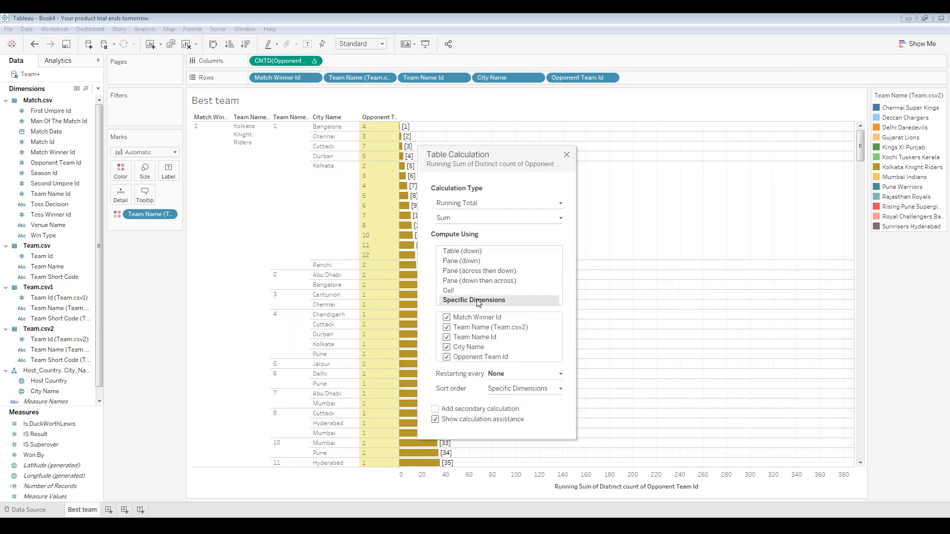
pyautogui.click(561, 390)
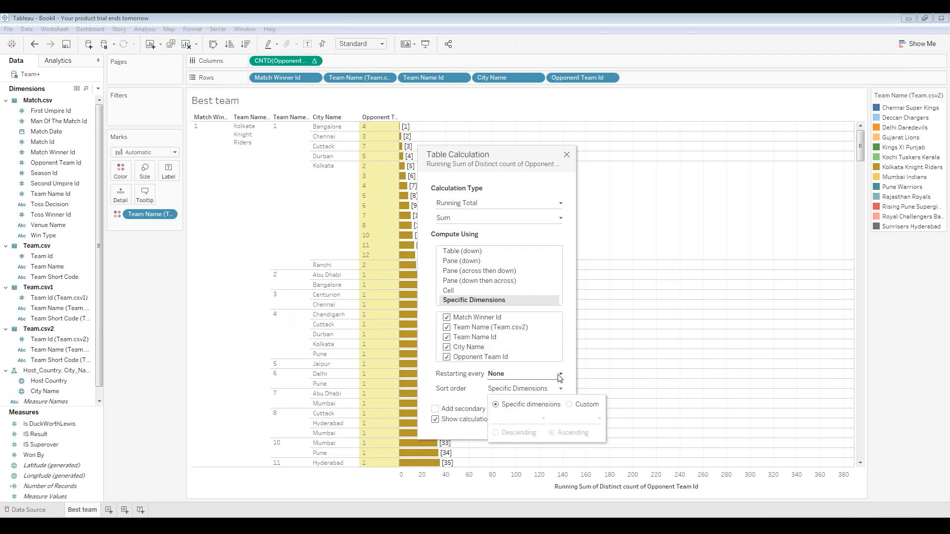
pyautogui.click(561, 374)
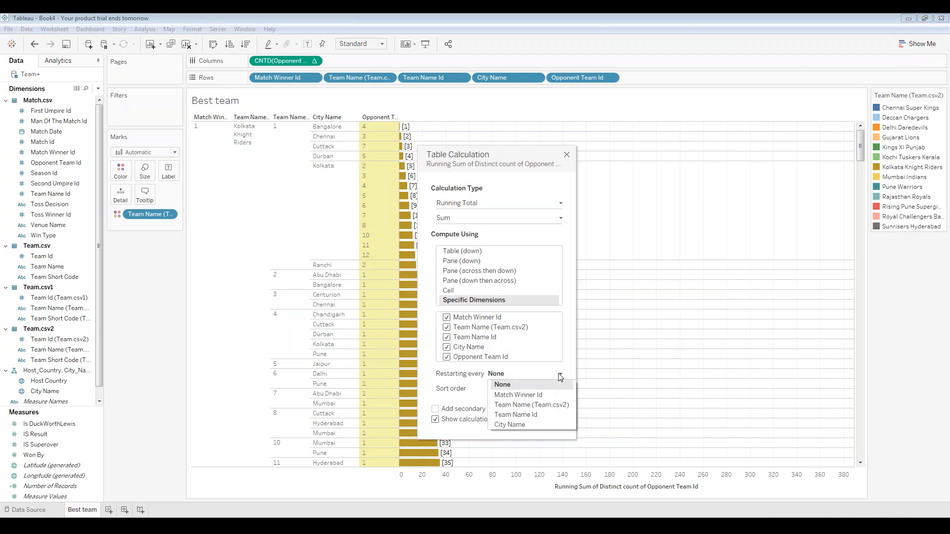
pyautogui.click(530, 395)
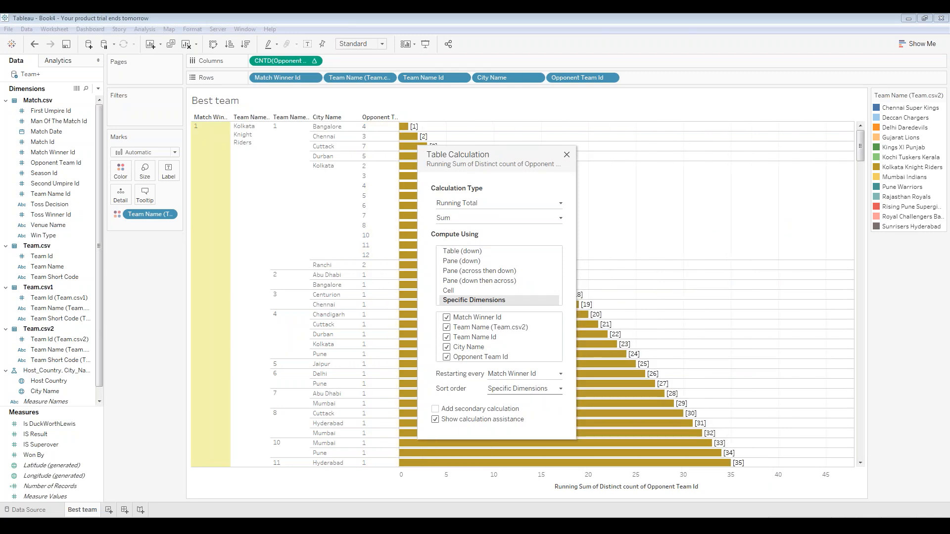
pyautogui.click(567, 155)
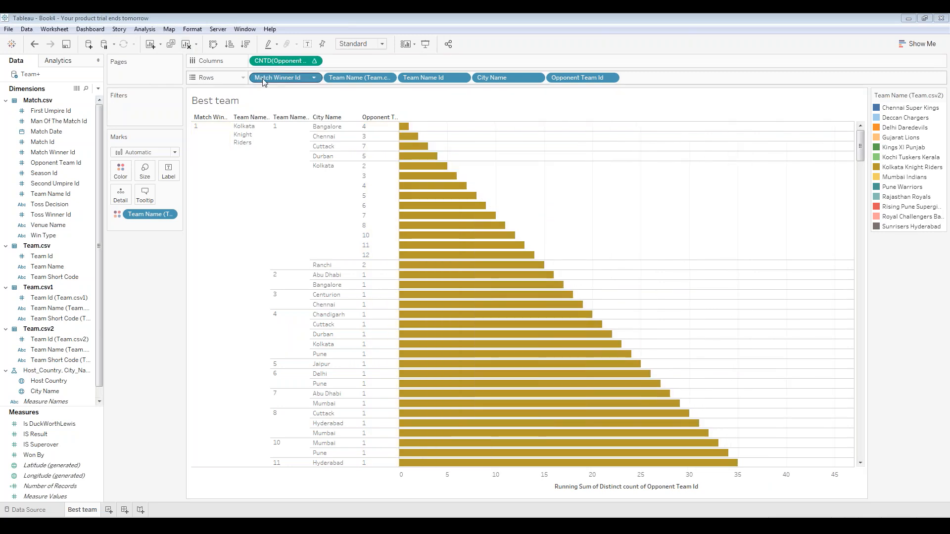
# Try the Entire View and Standard fits on the running total chart, and set it to Fit Height.
pyautogui.click(383, 43)
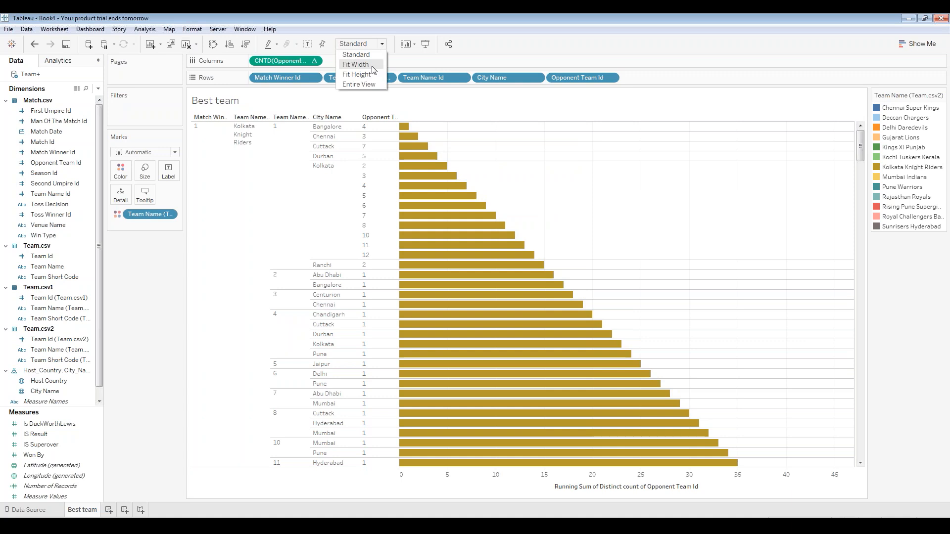
pyautogui.click(372, 74)
pyautogui.click(382, 47)
pyautogui.click(371, 85)
pyautogui.click(383, 43)
pyautogui.click(372, 55)
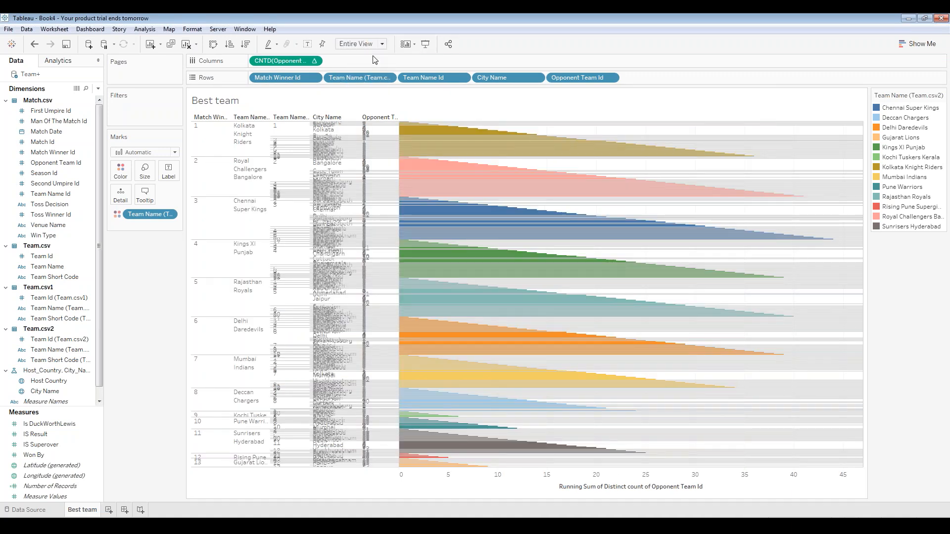
pyautogui.scroll(-1, 364, 379)
pyautogui.scroll(-1, 523, 294)
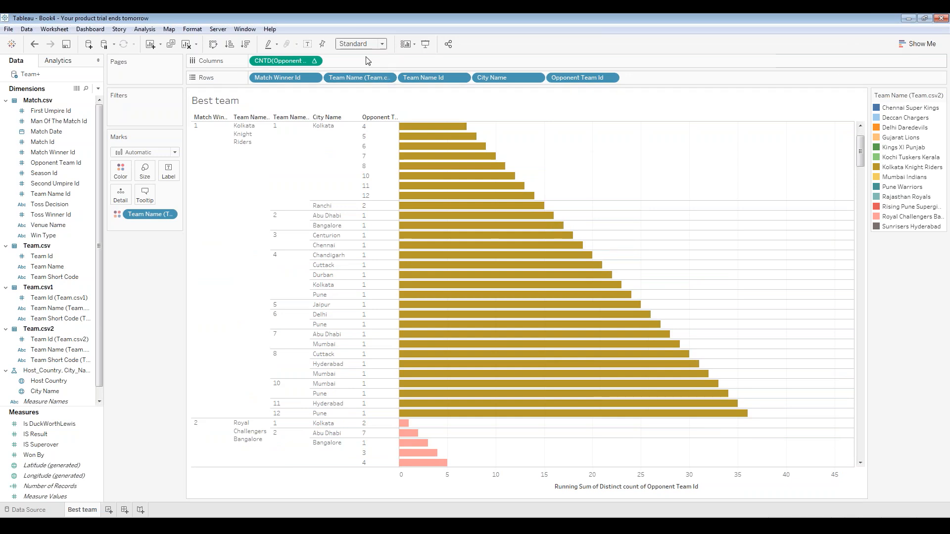
pyautogui.click(383, 43)
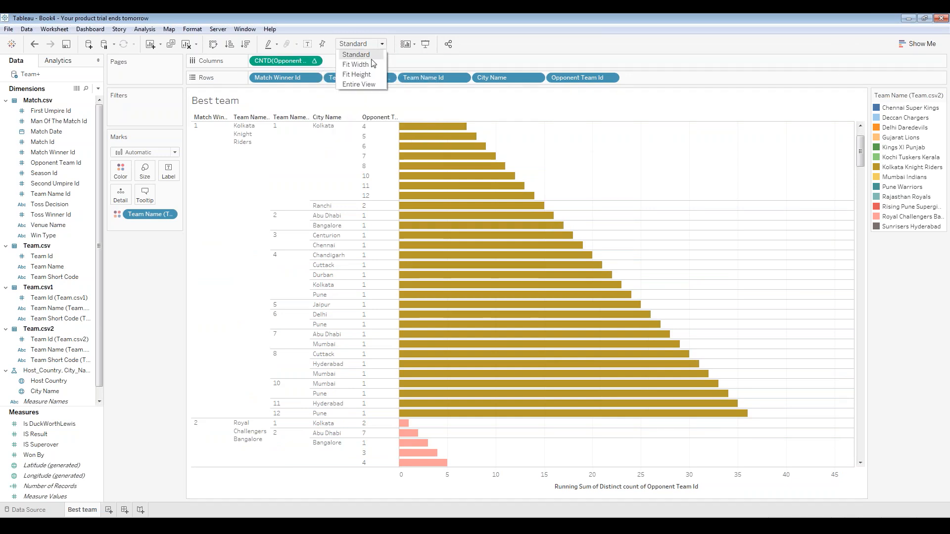
pyautogui.click(358, 74)
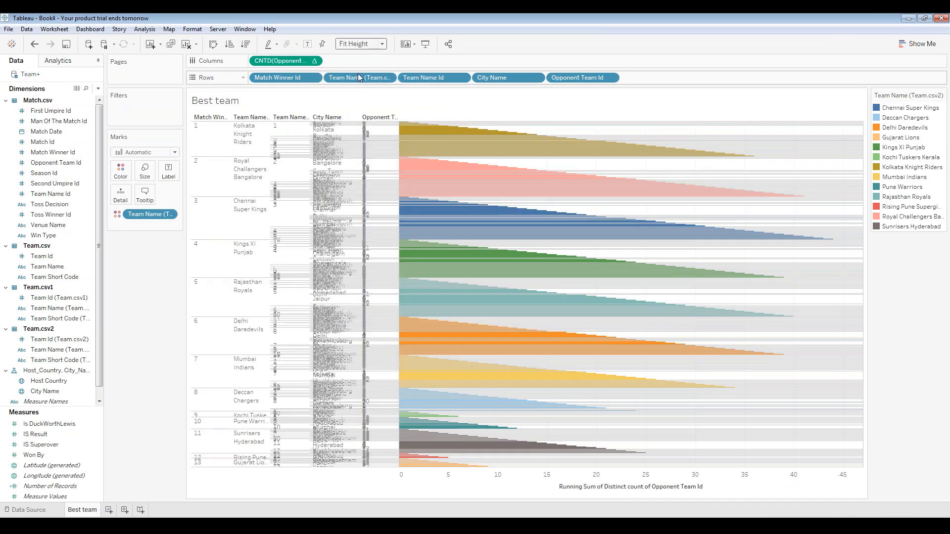
# Try a Custom sort order in the running total's table calculation.
pyautogui.click(313, 60)
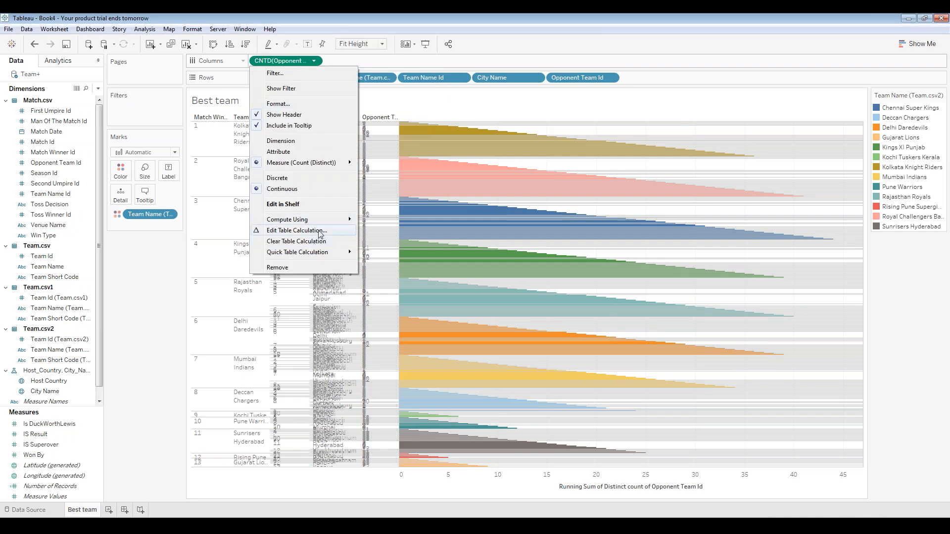
pyautogui.click(297, 230)
pyautogui.click(560, 388)
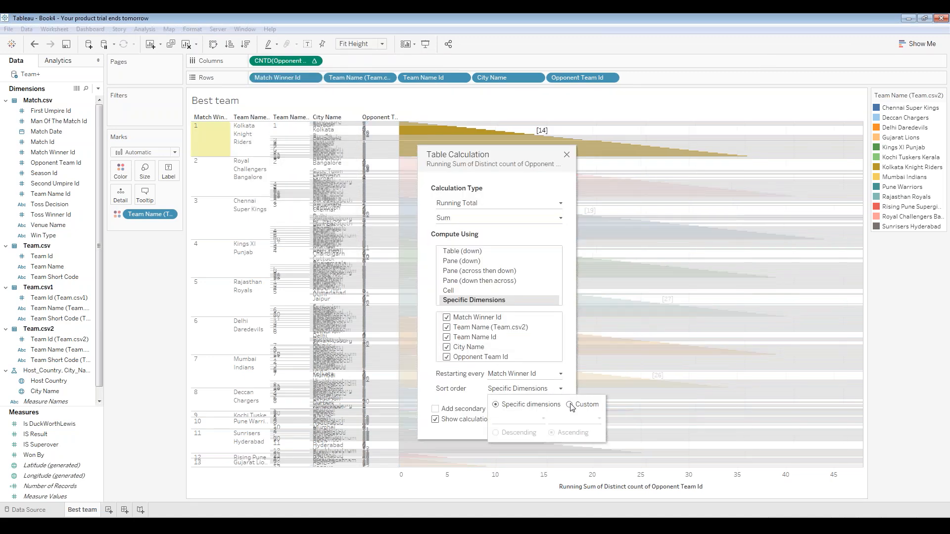
pyautogui.click(569, 405)
pyautogui.click(567, 154)
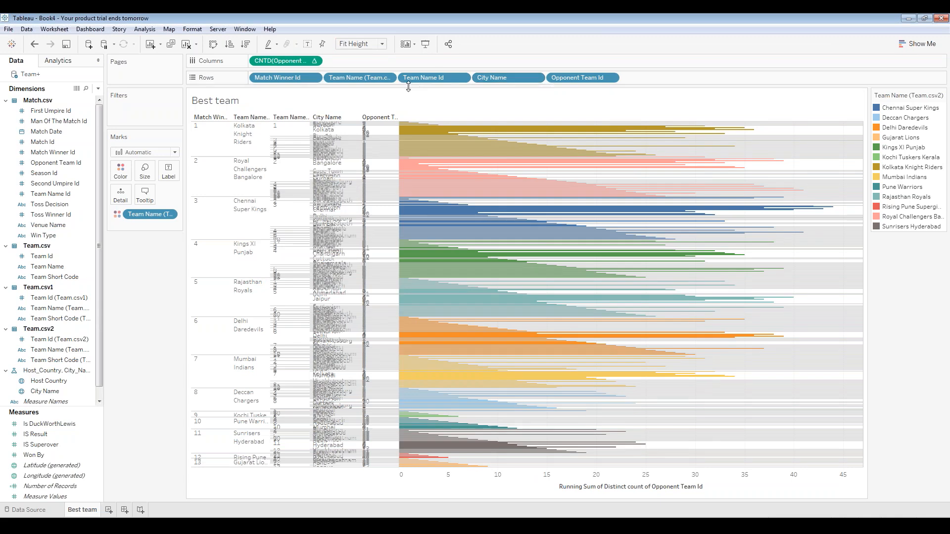
pyautogui.click(314, 60)
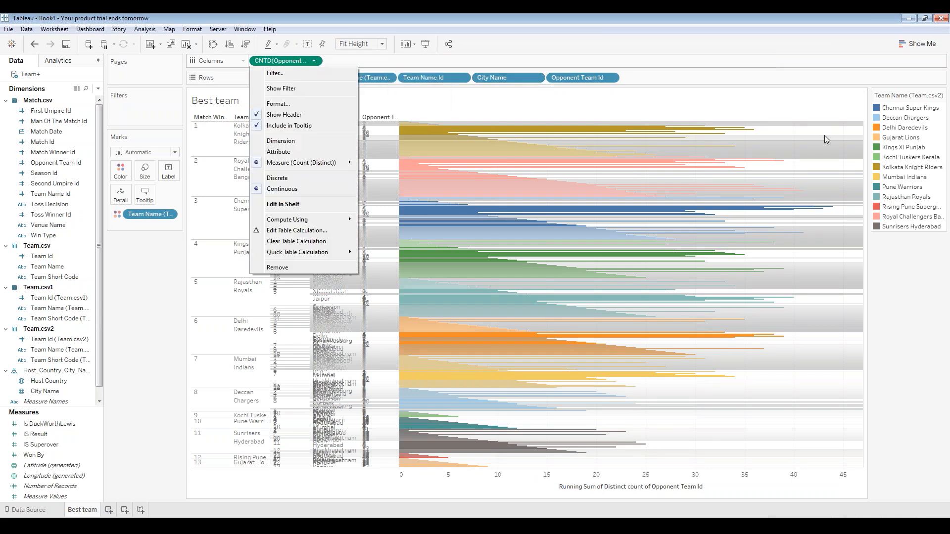
pyautogui.click(820, 127)
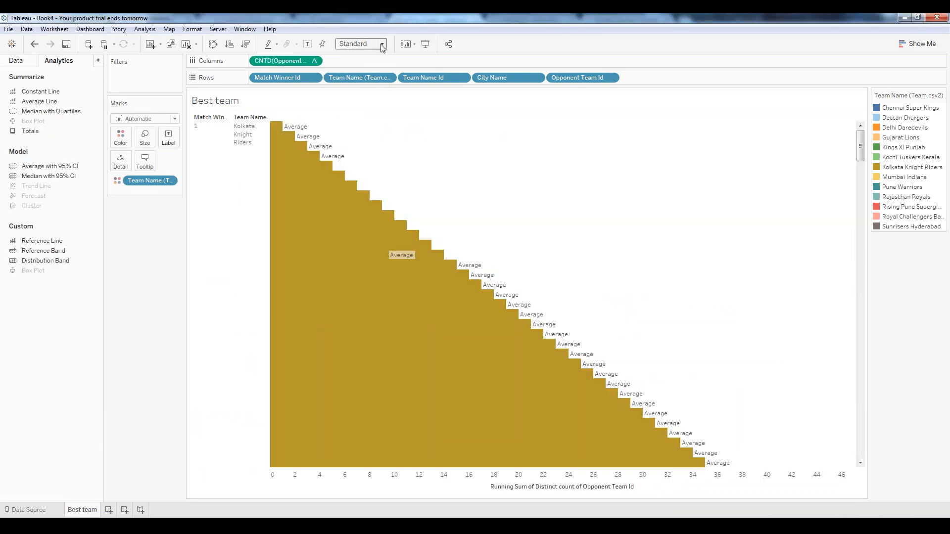
# Set the running total chart to Fit Height and inspect the final running totals at the ends of the teams' bars.
pyautogui.click(382, 44)
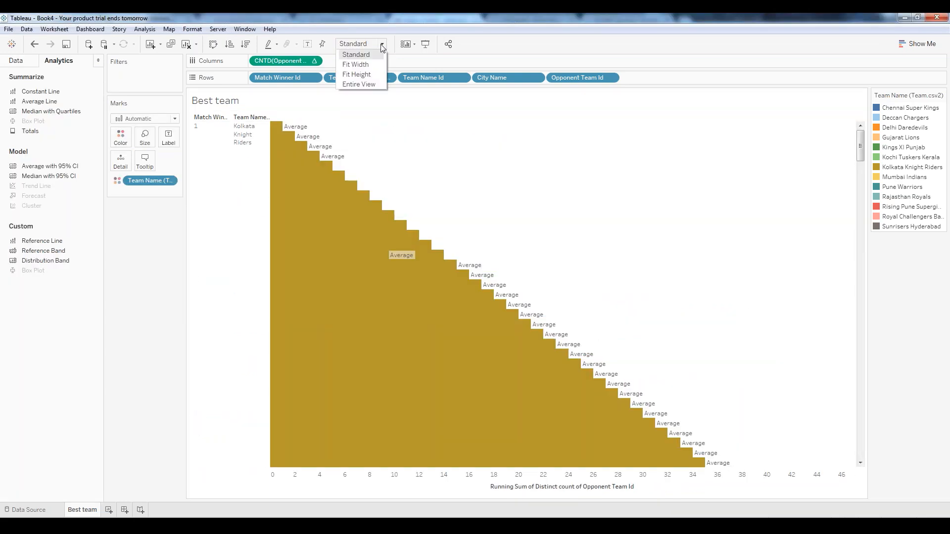
pyautogui.click(368, 75)
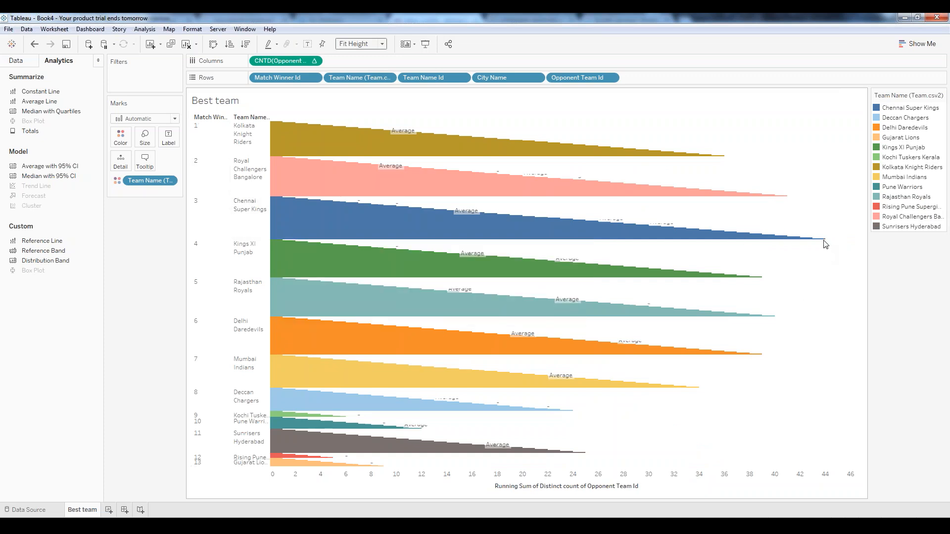
pyautogui.moveTo(826, 241)
pyautogui.moveTo(788, 201)
pyautogui.moveTo(774, 318)
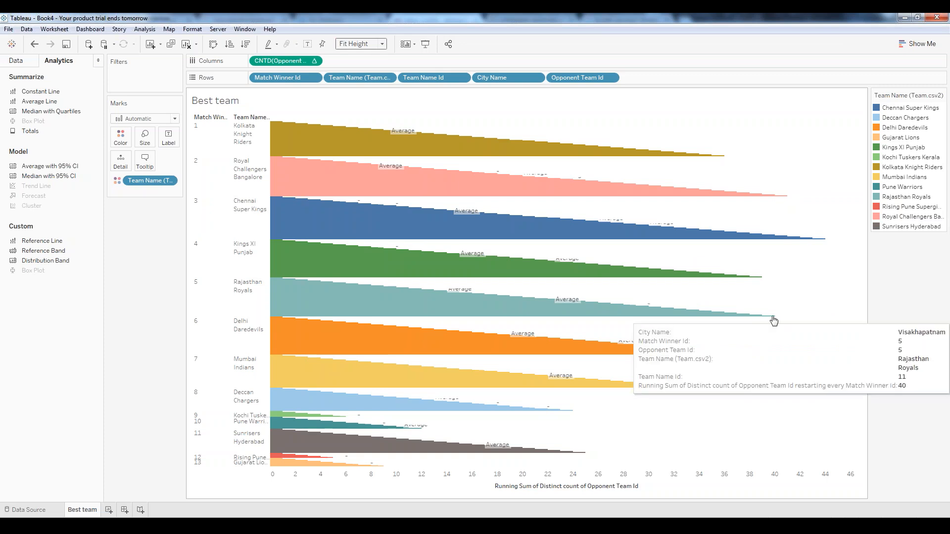
pyautogui.moveTo(762, 357)
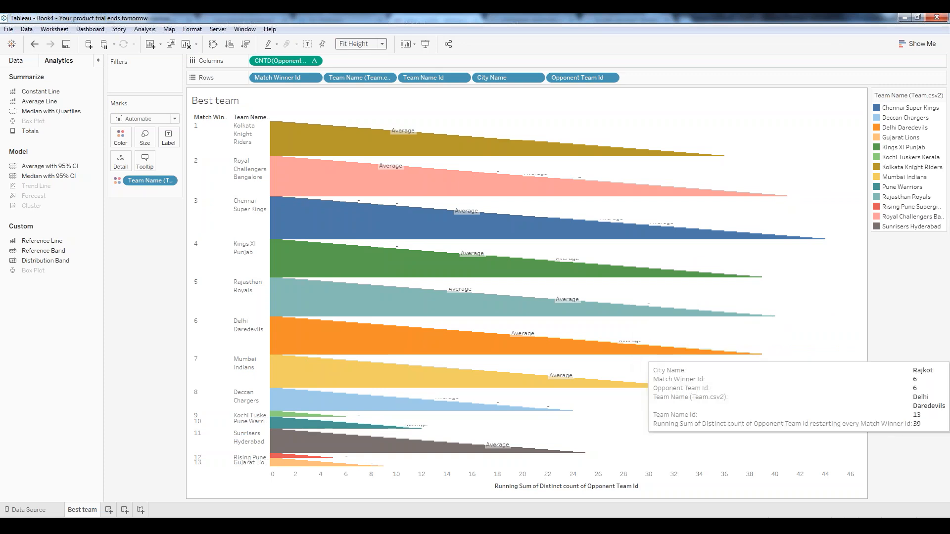
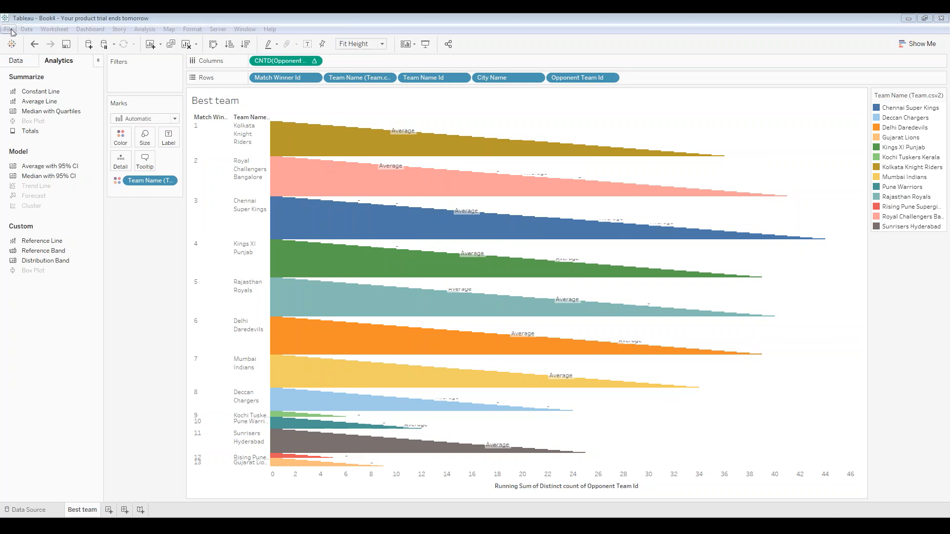
# Save the workbook as "ipl w2" in the Downloads folder.
pyautogui.click(9, 29)
pyautogui.click(44, 79)
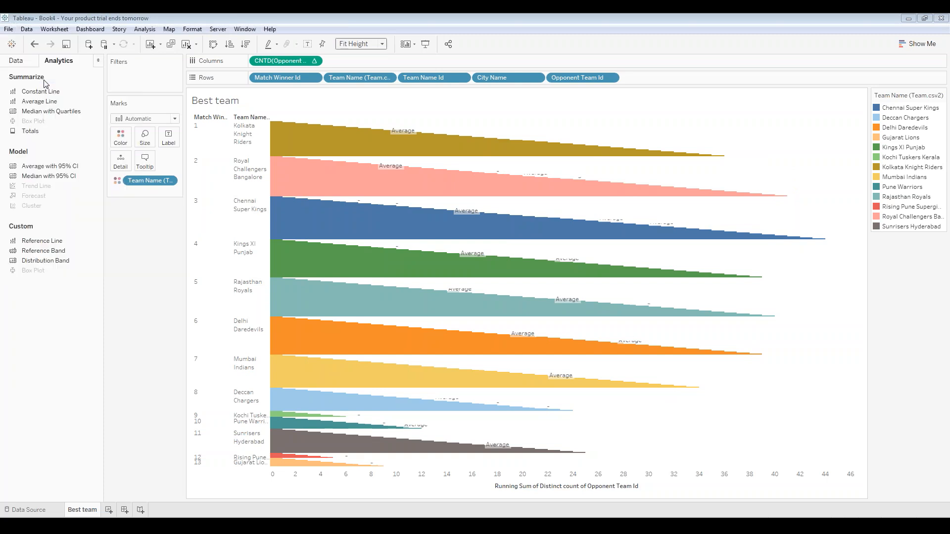
pyautogui.write('ipl')
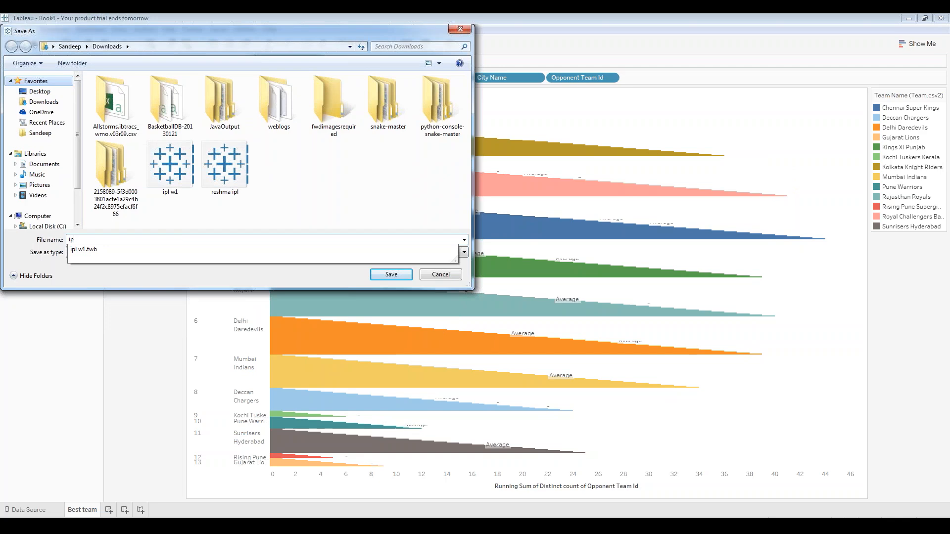
pyautogui.write(' w')
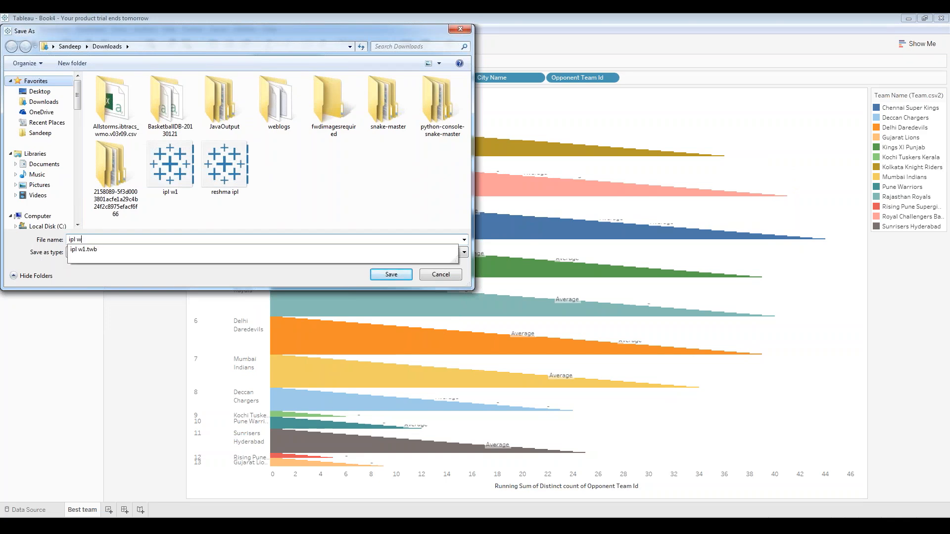
pyautogui.write('2')
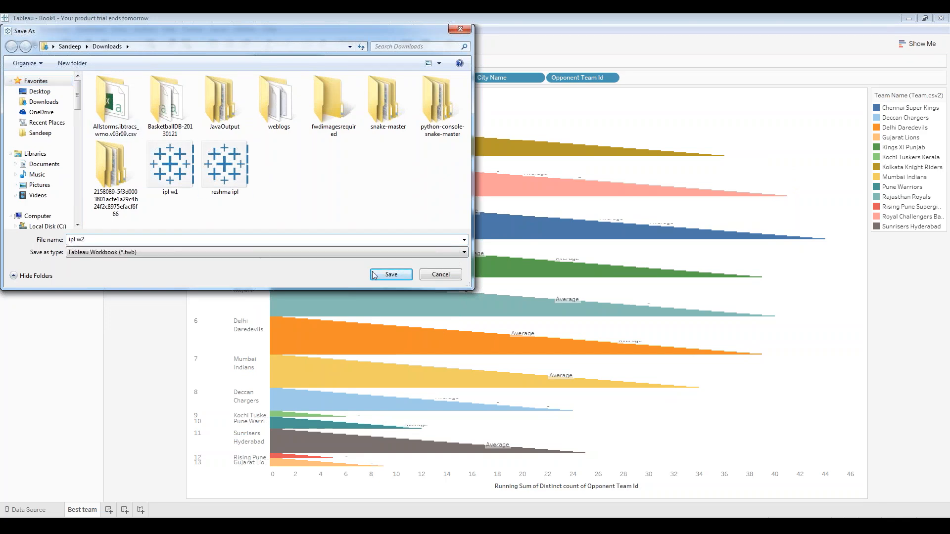
pyautogui.click(391, 275)
# Create a new, empty workbook.
pyautogui.click(8, 29)
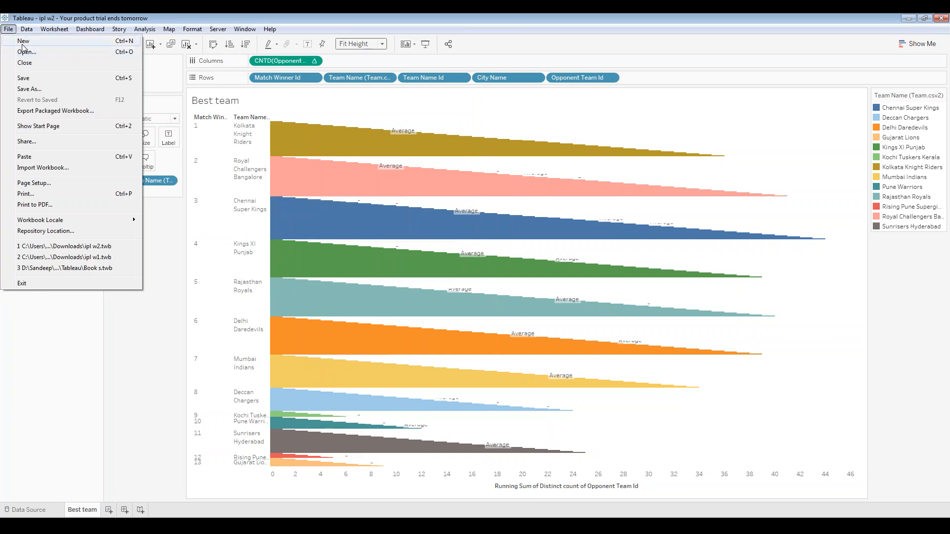
pyautogui.click(22, 42)
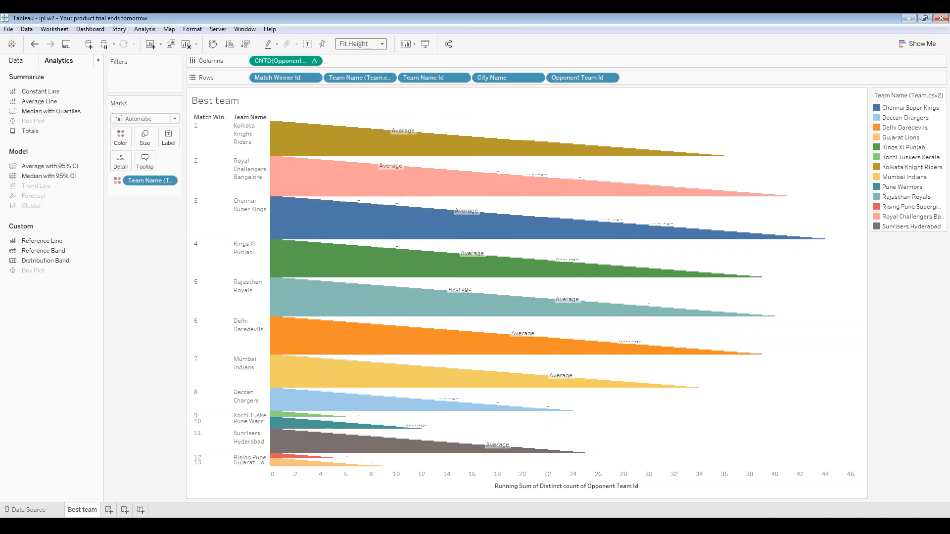
pyautogui.press('Return')
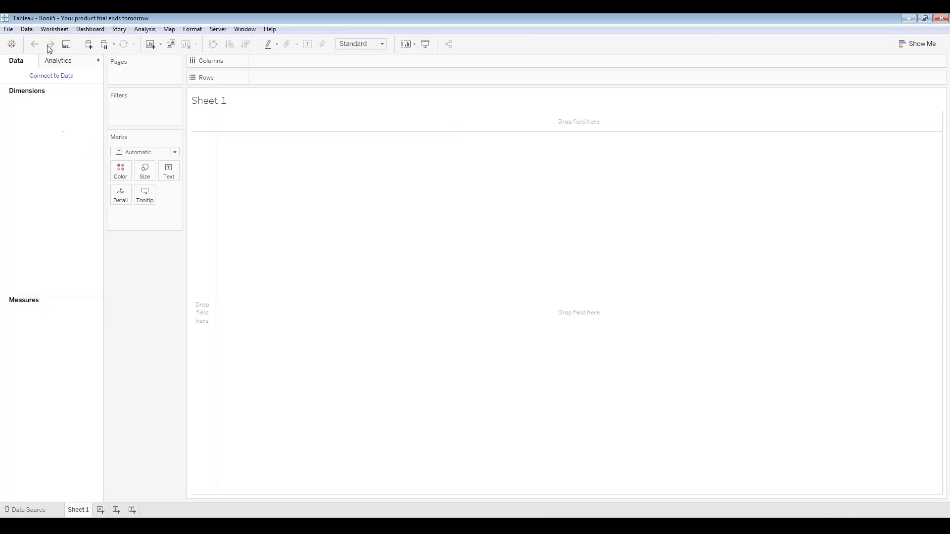
# Connect the workbook to the Ball_by_Ball text file in the Tableau Dataset IPL folder.
pyautogui.click(89, 44)
pyautogui.click(123, 188)
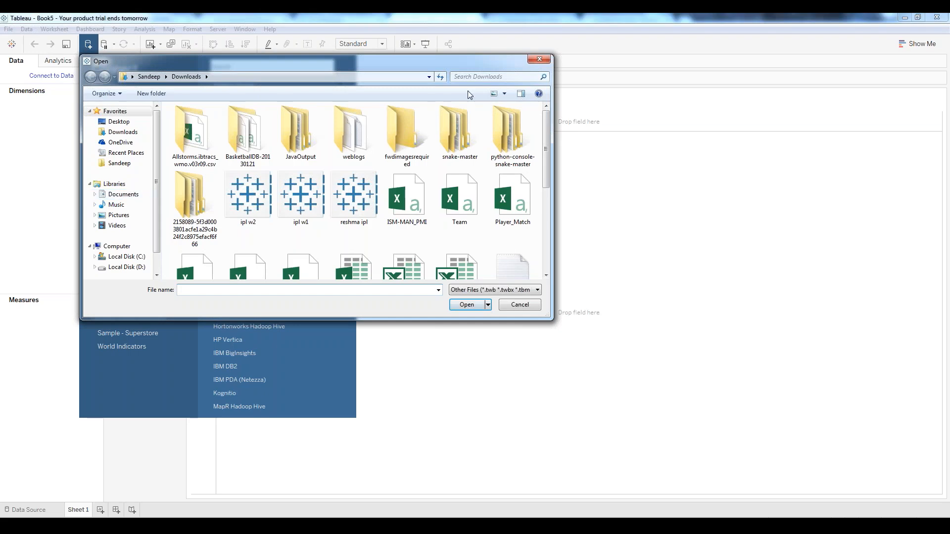
pyautogui.click(495, 77)
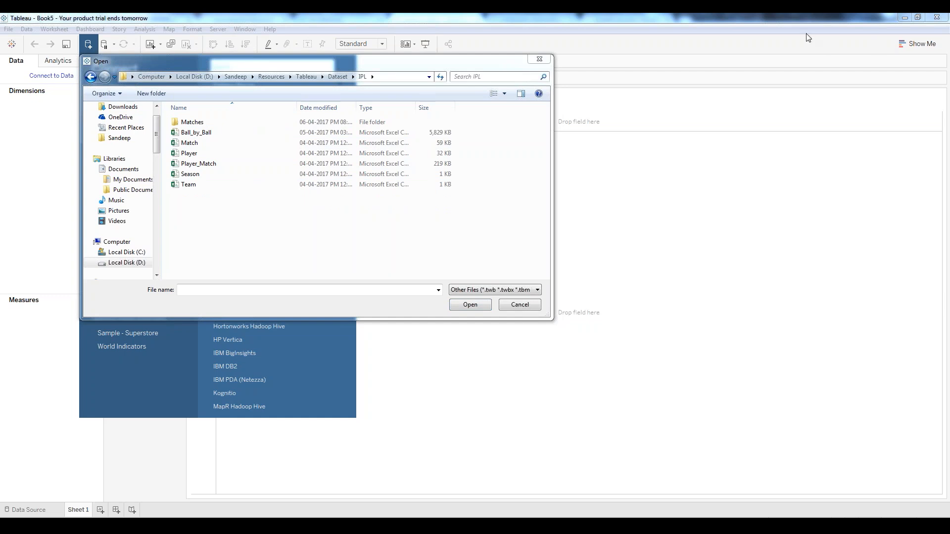
pyautogui.click(207, 132)
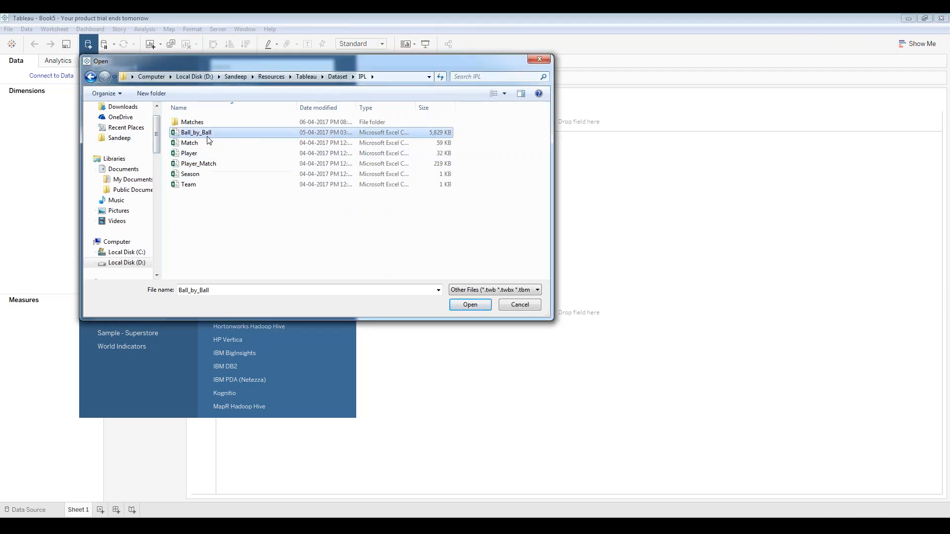
pyautogui.click(478, 306)
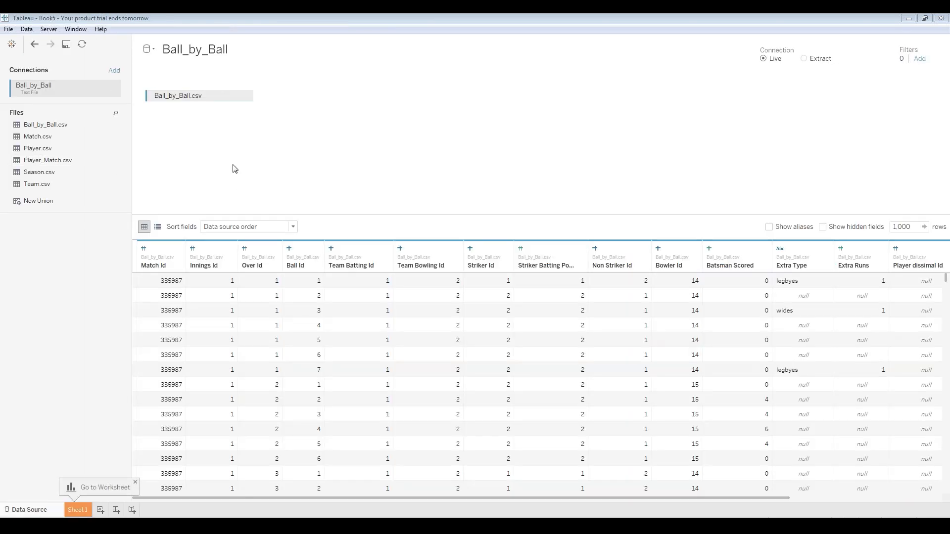
# Join Match.csv to Ball_by_Ball.csv and check the inner join clause on Match Id.
pyautogui.moveTo(51, 138); pyautogui.dragTo(291, 101)
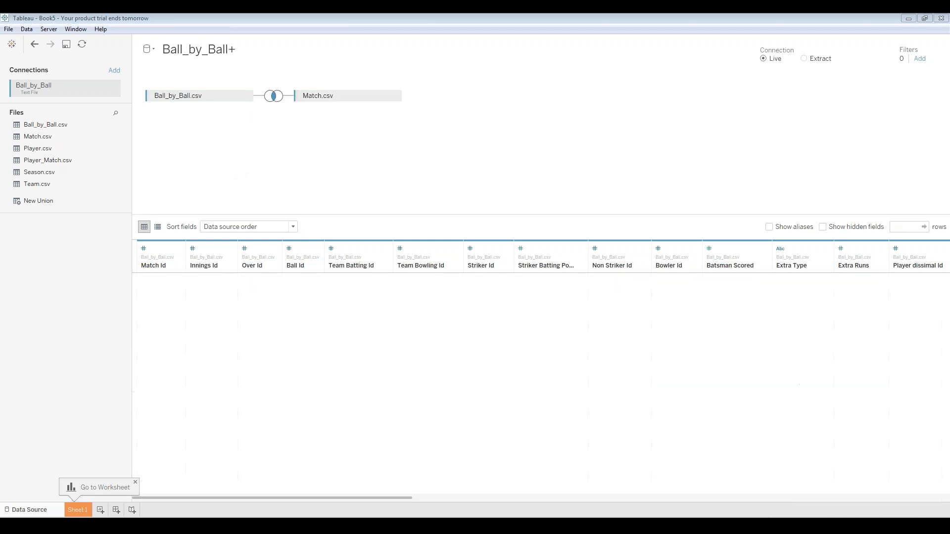
pyautogui.click(275, 97)
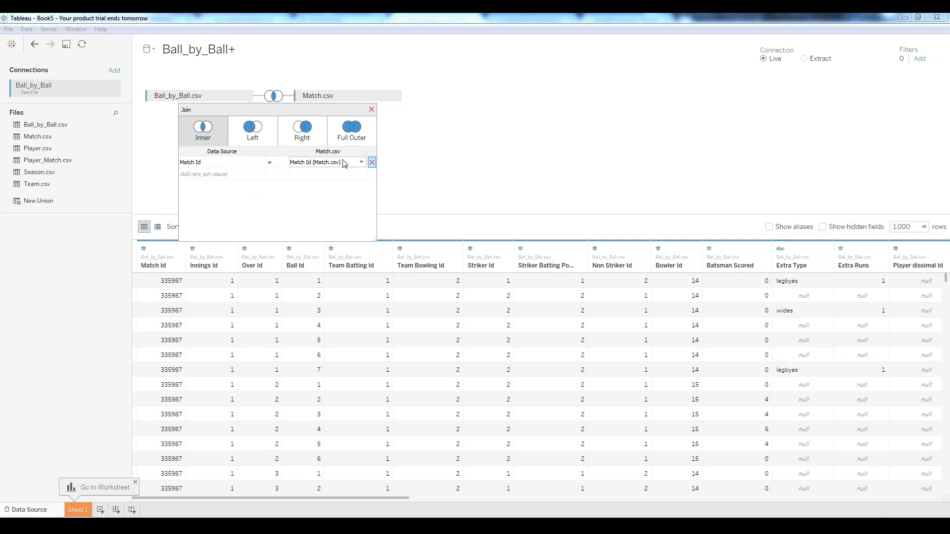
pyautogui.click(372, 110)
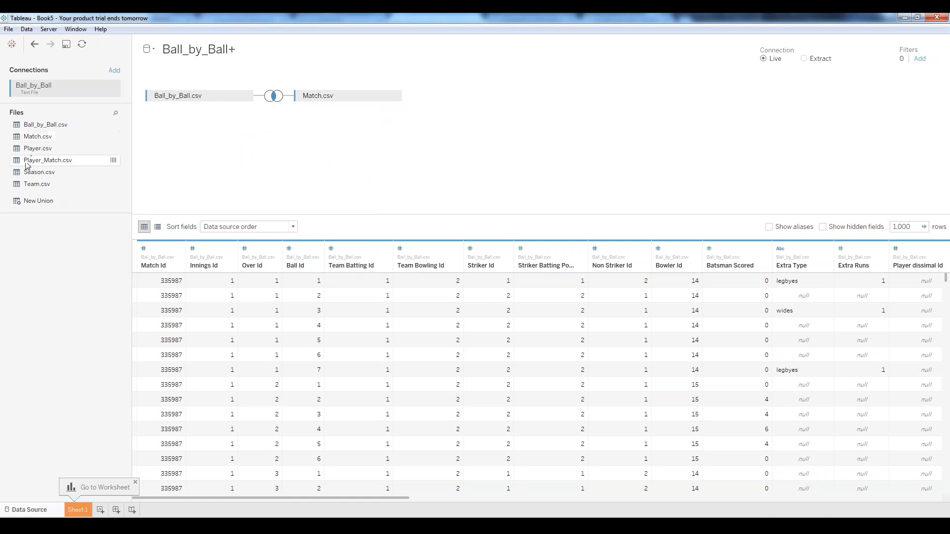
# Add Player.csv to the data source with an inner join matching Striker Id to Player Id.
pyautogui.moveTo(32, 151); pyautogui.dragTo(277, 128)
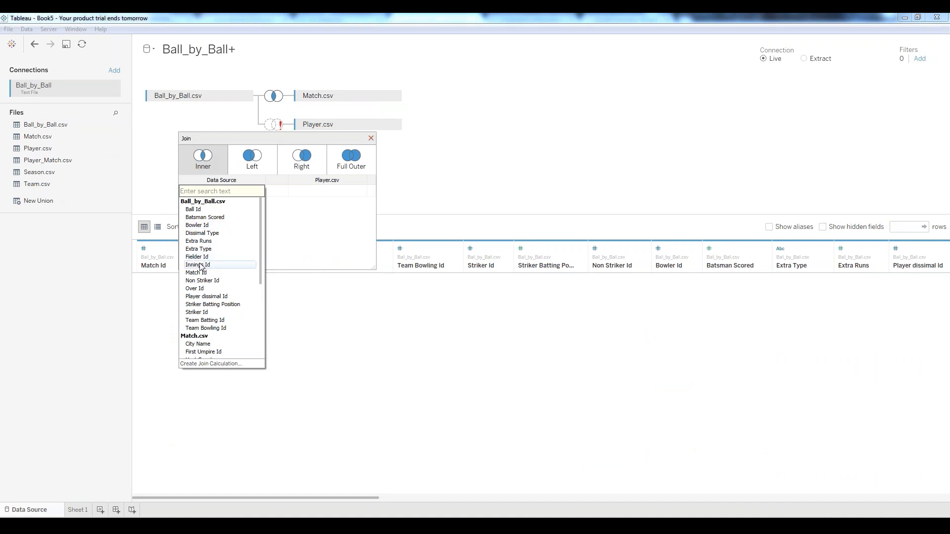
pyautogui.click(204, 313)
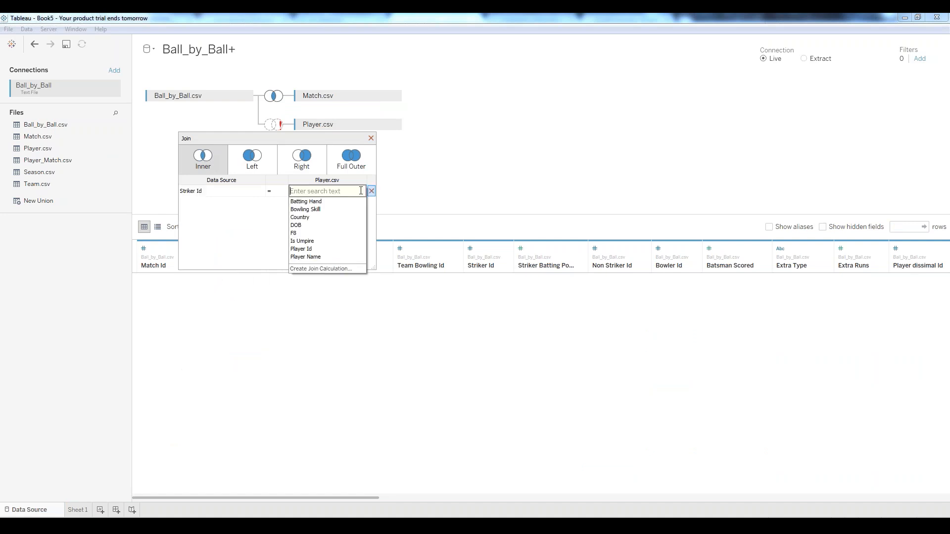
pyautogui.click(317, 251)
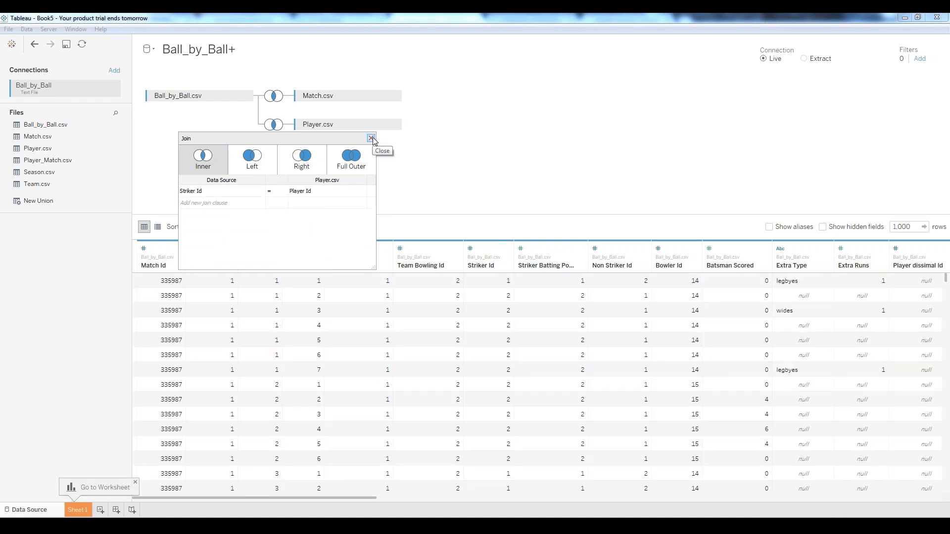
pyautogui.click(371, 138)
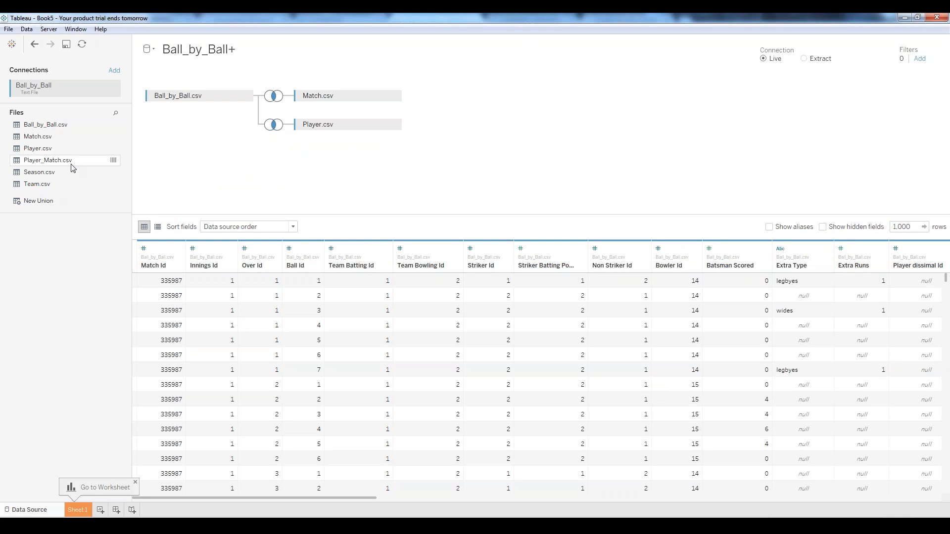
# Add Player_Match.csv to the data source and check its inner join clause on Match Id.
pyautogui.moveTo(69, 167); pyautogui.dragTo(349, 155)
pyautogui.click(274, 153)
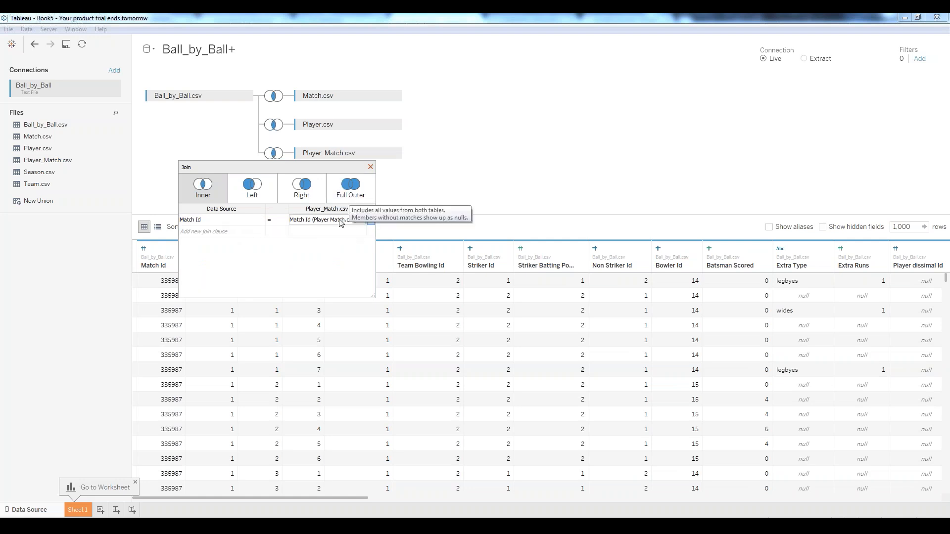
pyautogui.click(371, 167)
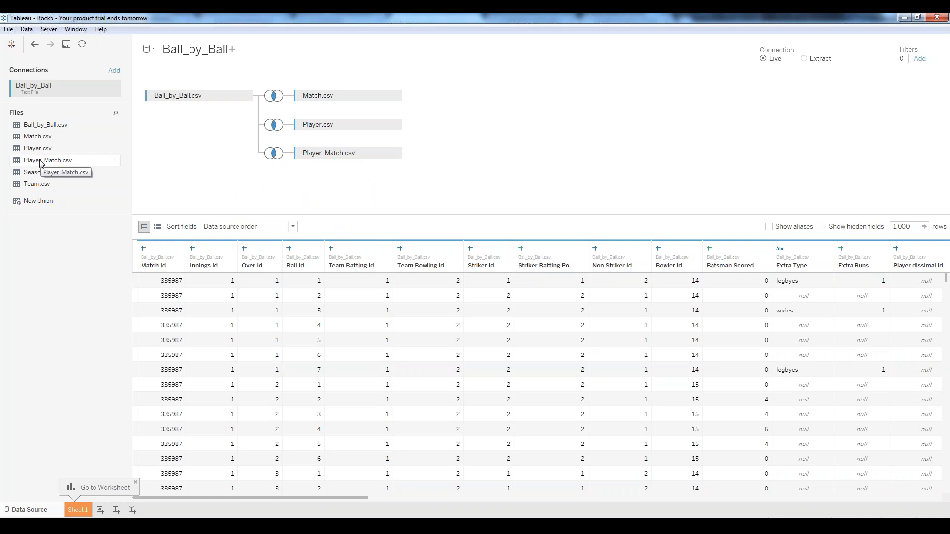
# Add Team.csv to the data source with an inner join matching Team Batting Id to Team Id (Team.csv).
pyautogui.moveTo(37, 188); pyautogui.dragTo(297, 193)
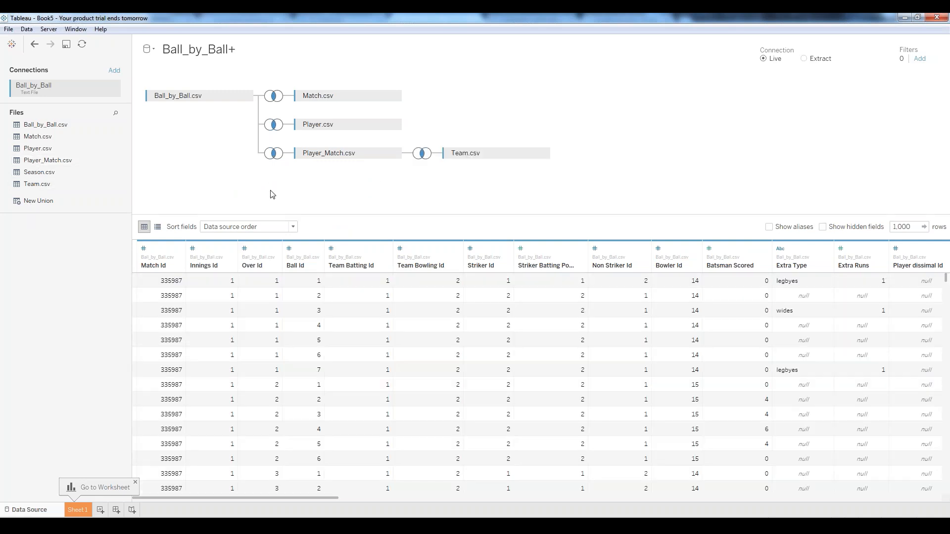
pyautogui.click(422, 153)
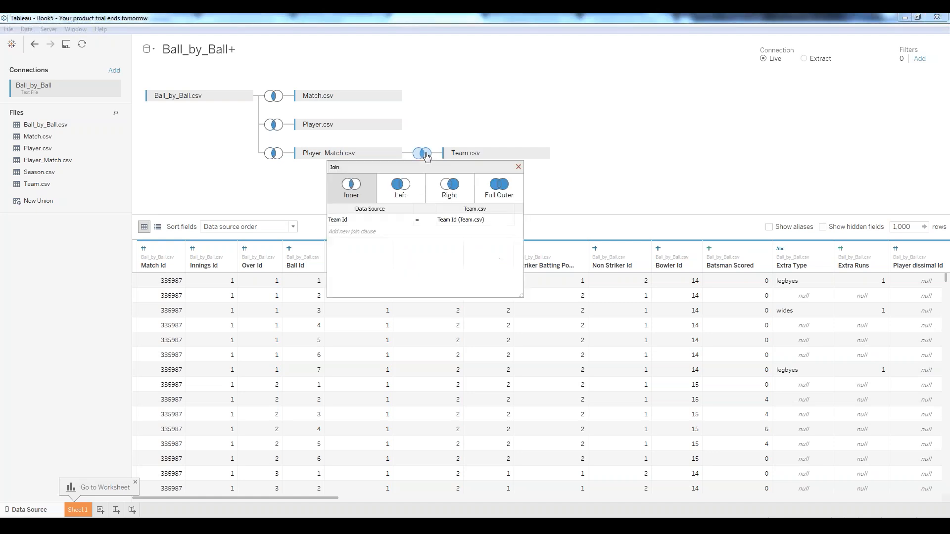
pyautogui.click(407, 221)
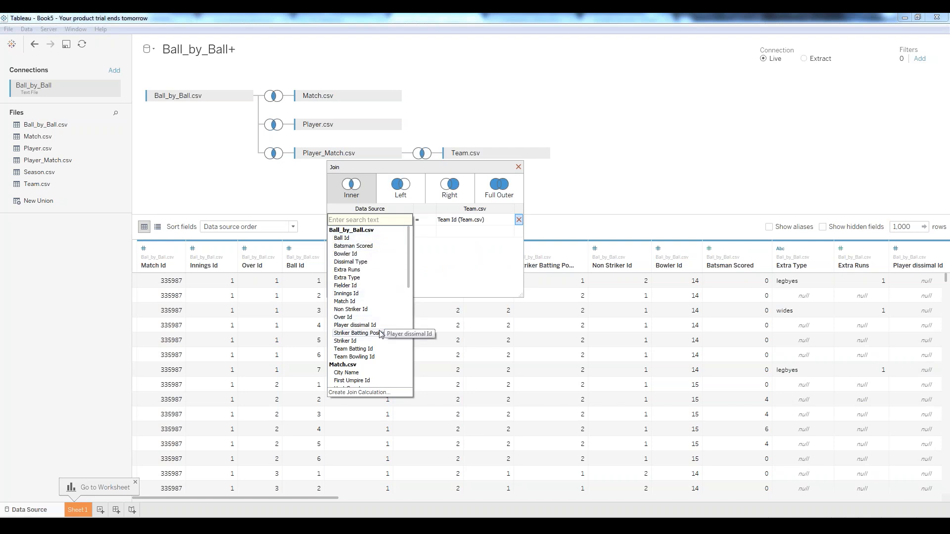
pyautogui.click(367, 350)
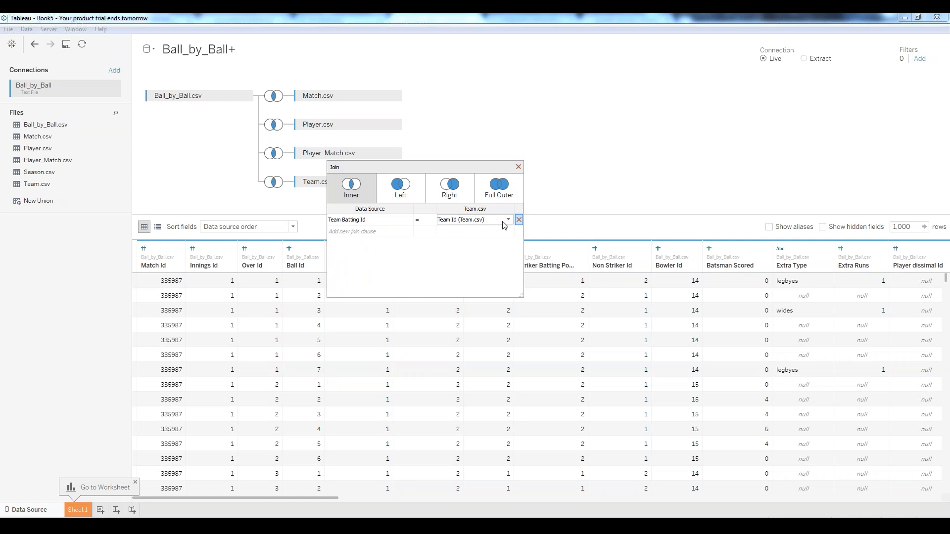
pyautogui.click(500, 182)
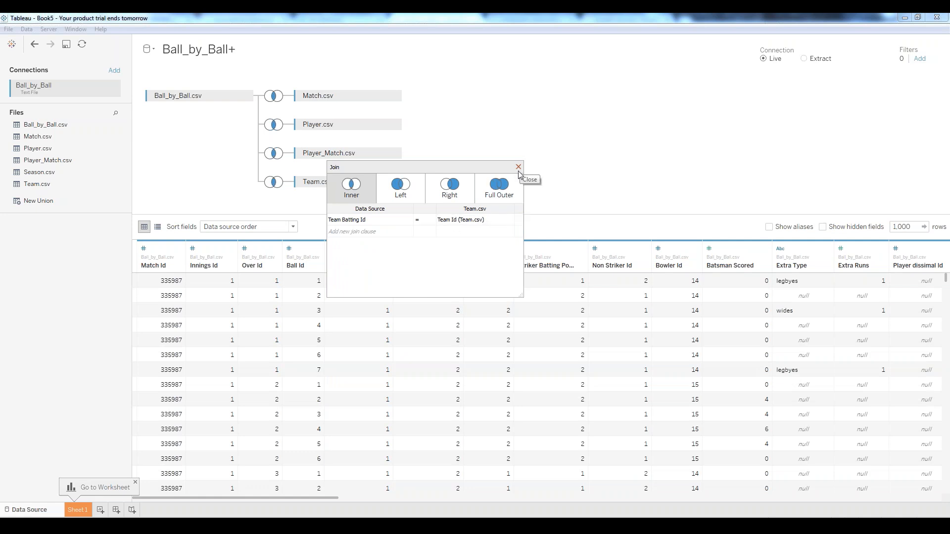
pyautogui.click(518, 168)
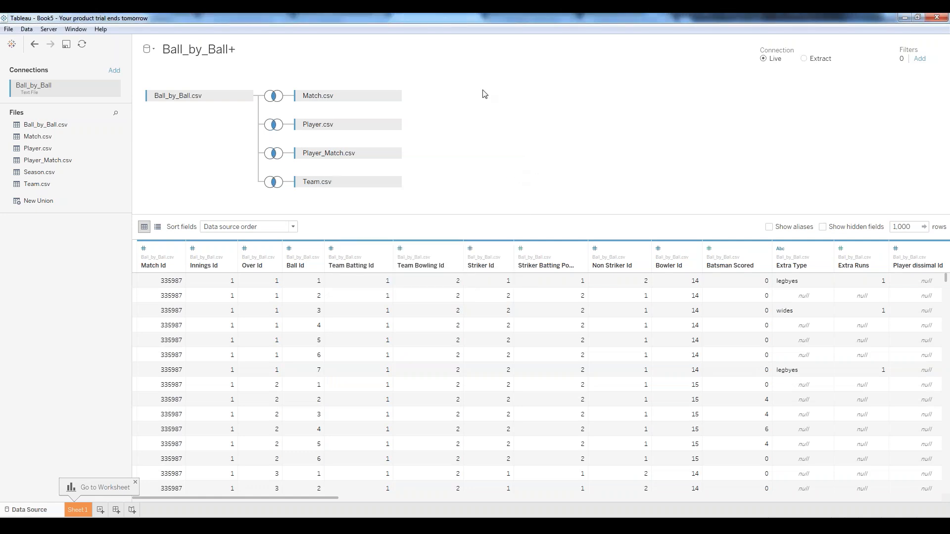
# Open the empty worksheet Sheet 1 and rename it as "Top players".
pyautogui.click(84, 511)
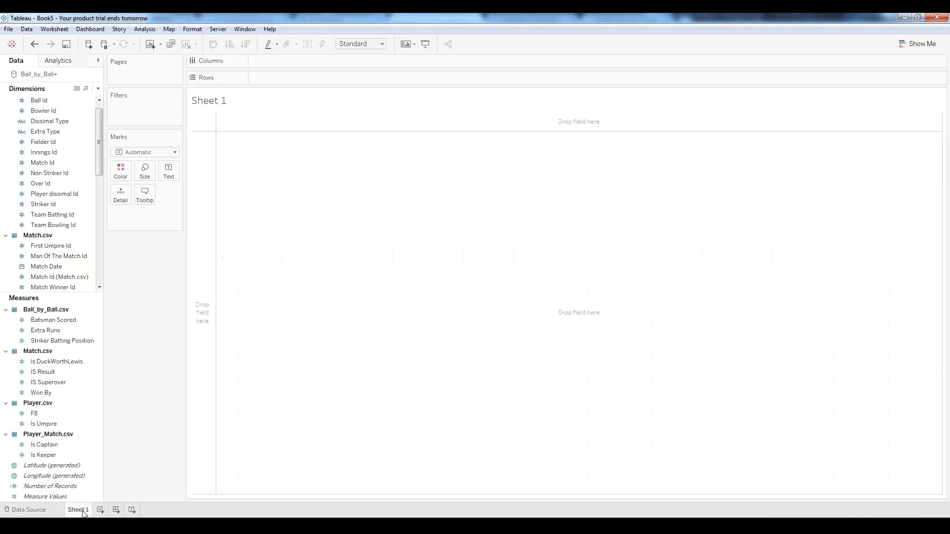
pyautogui.rightClick(84, 513)
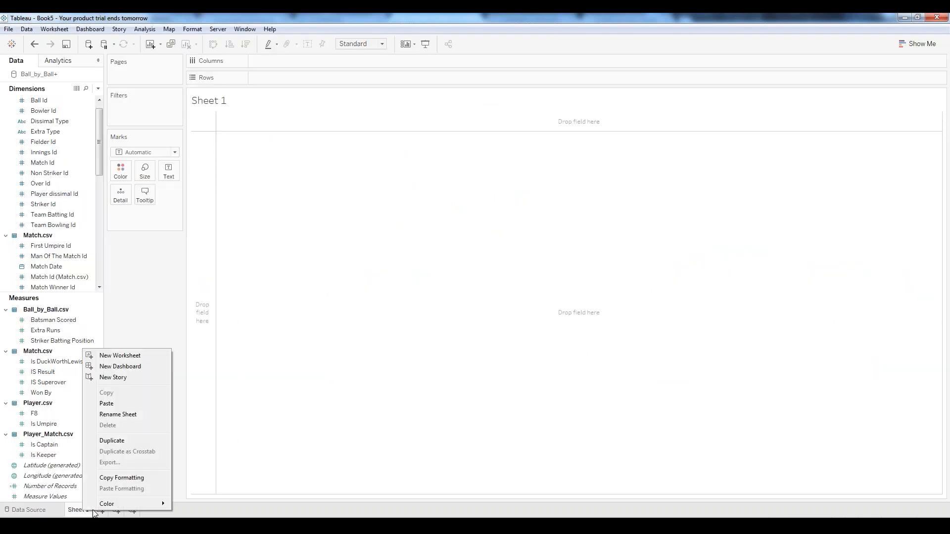
pyautogui.click(111, 414)
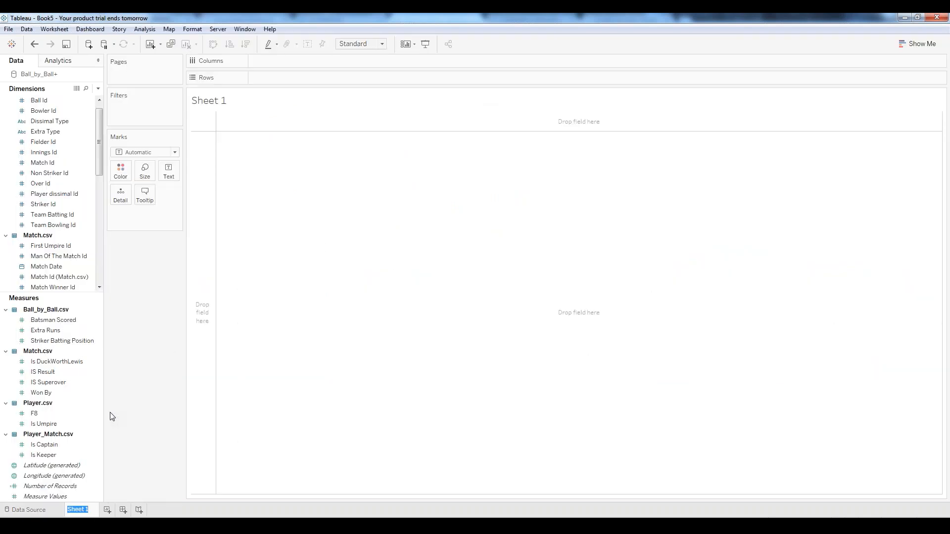
pyautogui.write('Top')
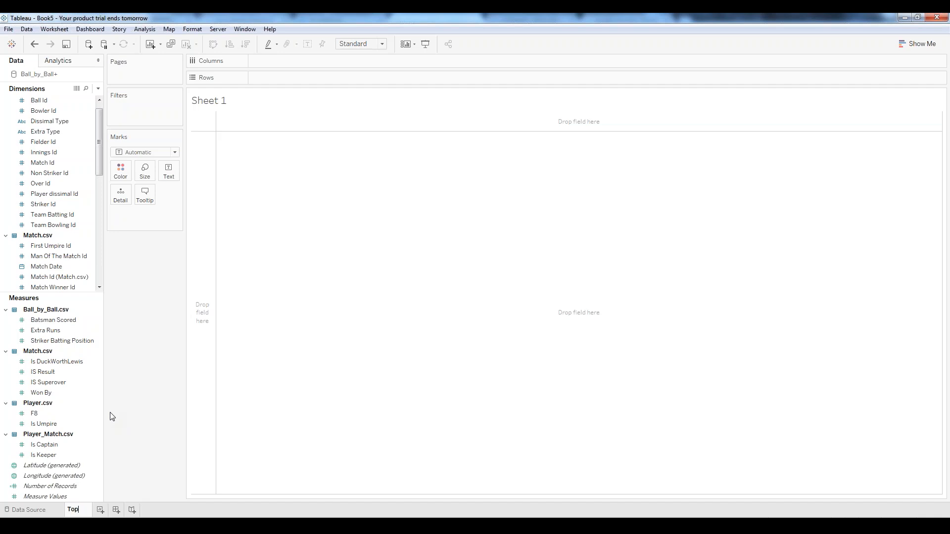
pyautogui.write(' players')
pyautogui.press('Return')
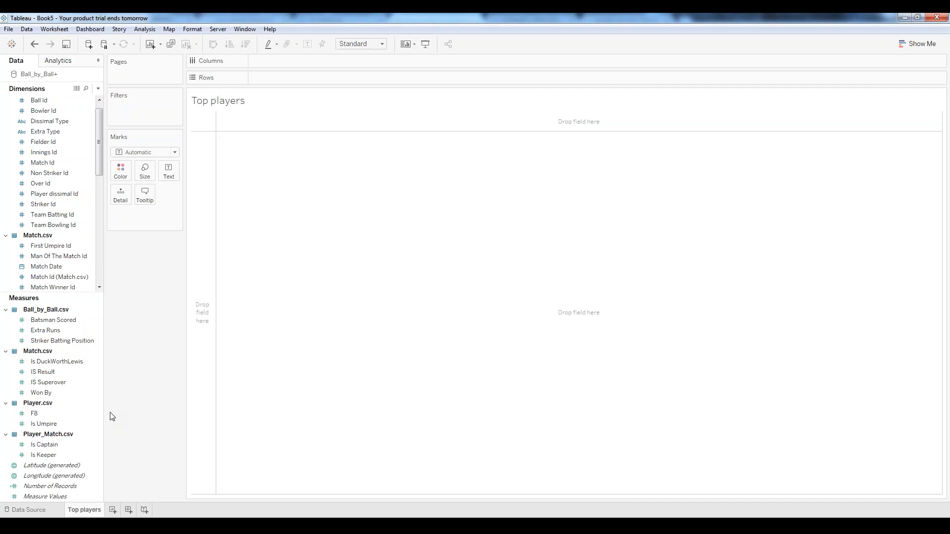
# Switch to the IPL Dashboard workbook to examine its 2016 worksheet, and return to the Top players worksheet.
pyautogui.click(228, 526)
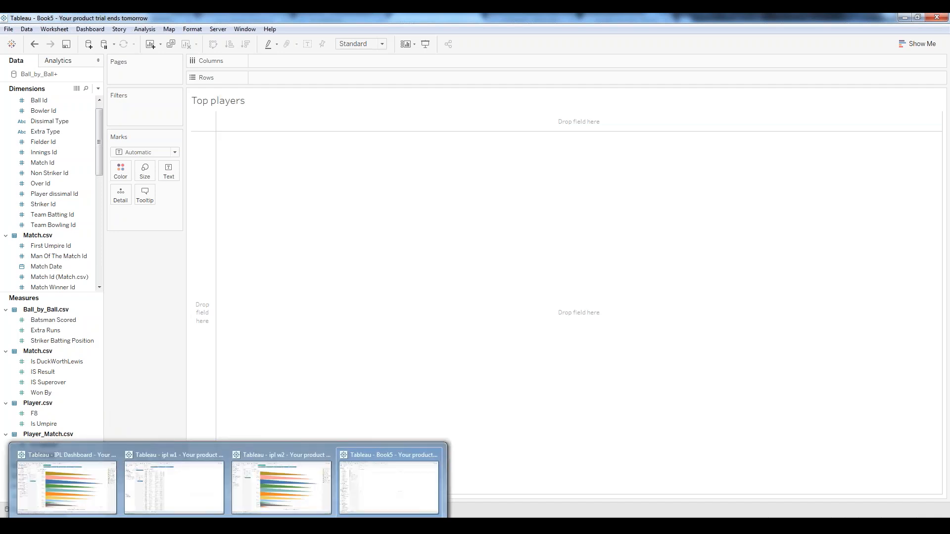
pyautogui.click(67, 485)
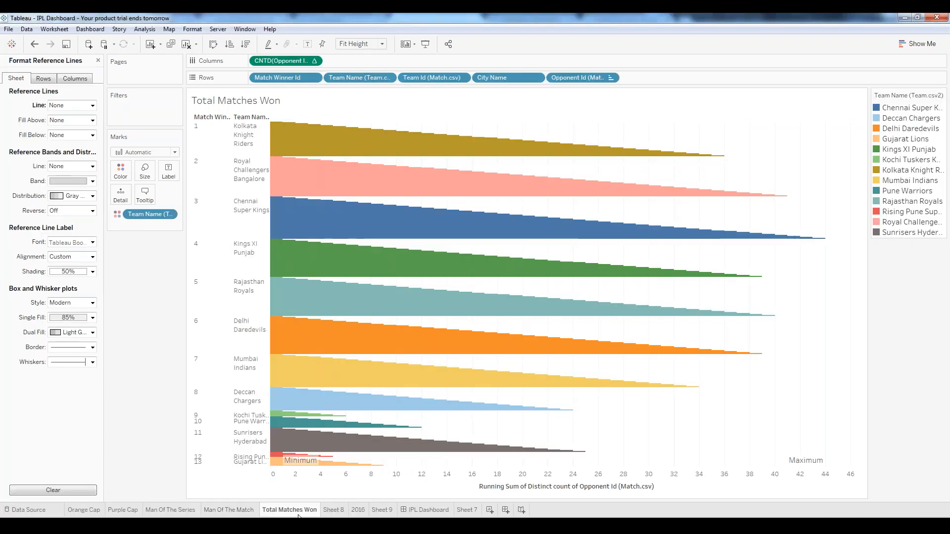
pyautogui.click(358, 511)
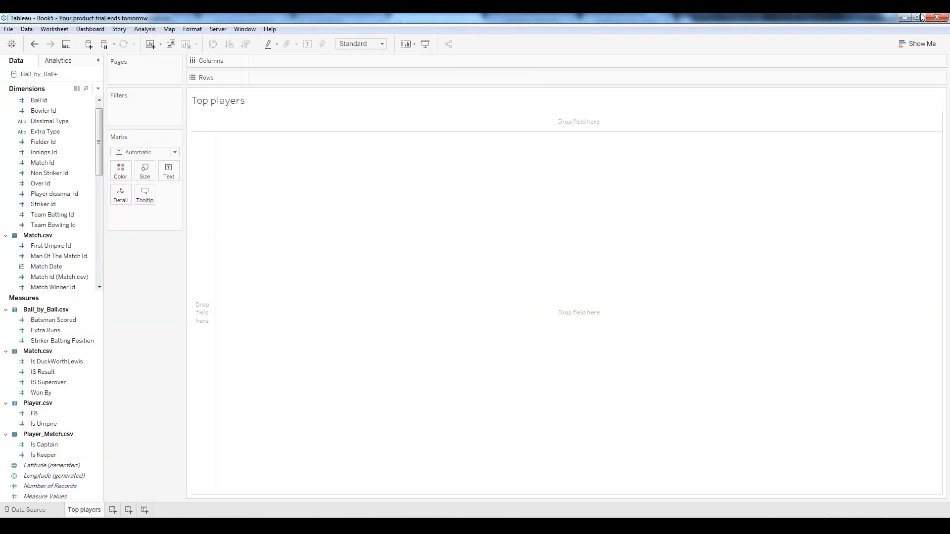
pyautogui.click(949, 32)
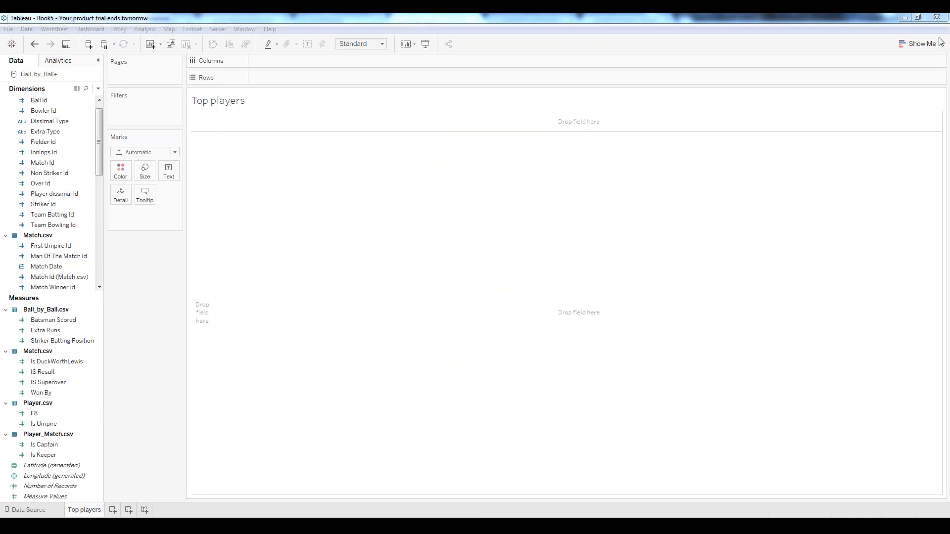
pyautogui.click(802, 31)
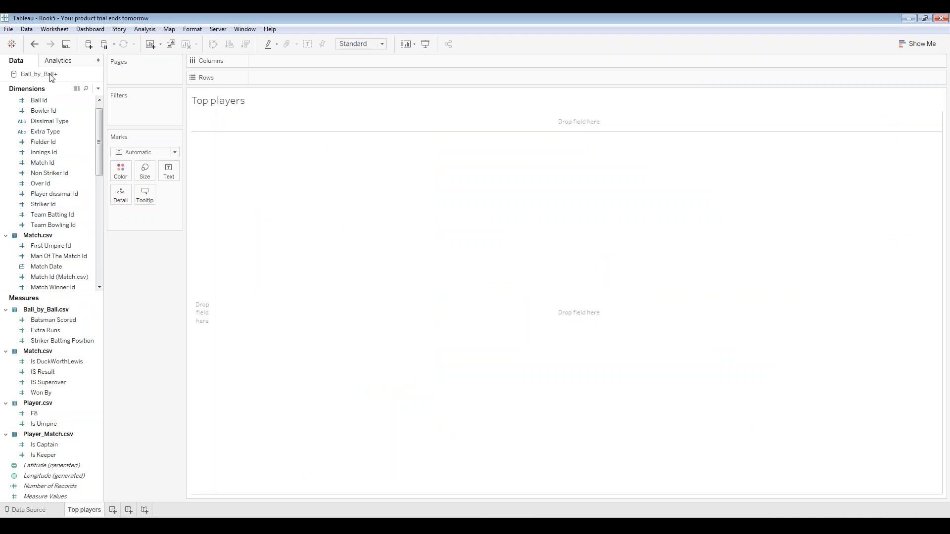
# Search the data fields for "pl" and add Player Name from Player.csv to the rows.
pyautogui.scroll(1, 99, 151)
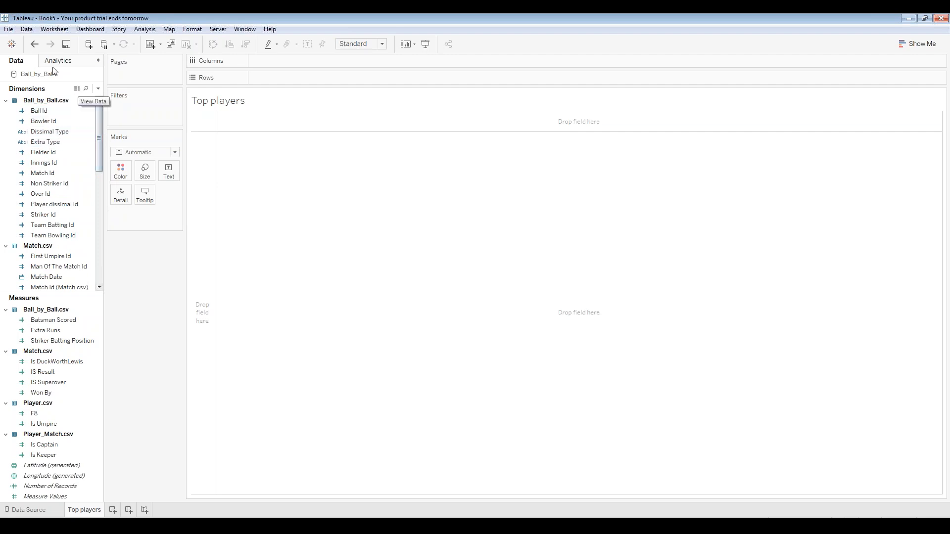
pyautogui.click(87, 90)
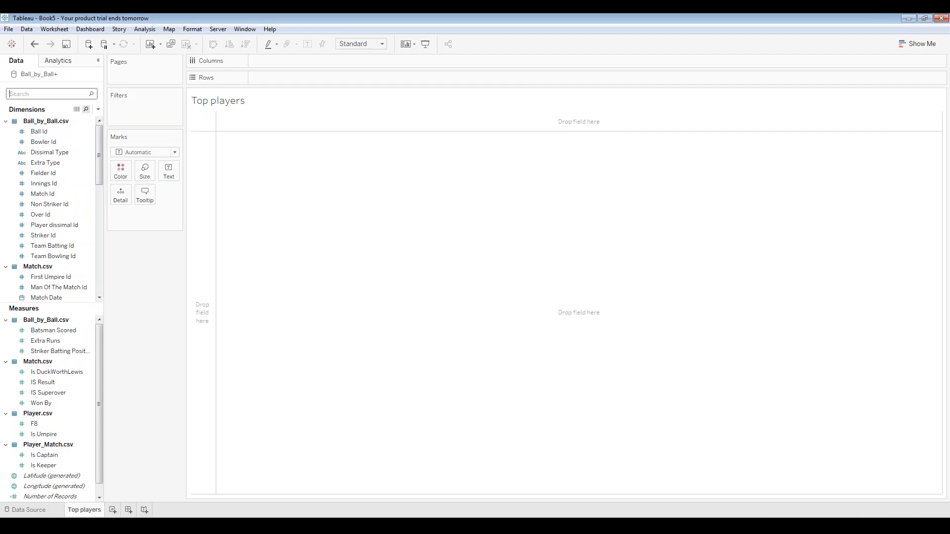
pyautogui.write('pl')
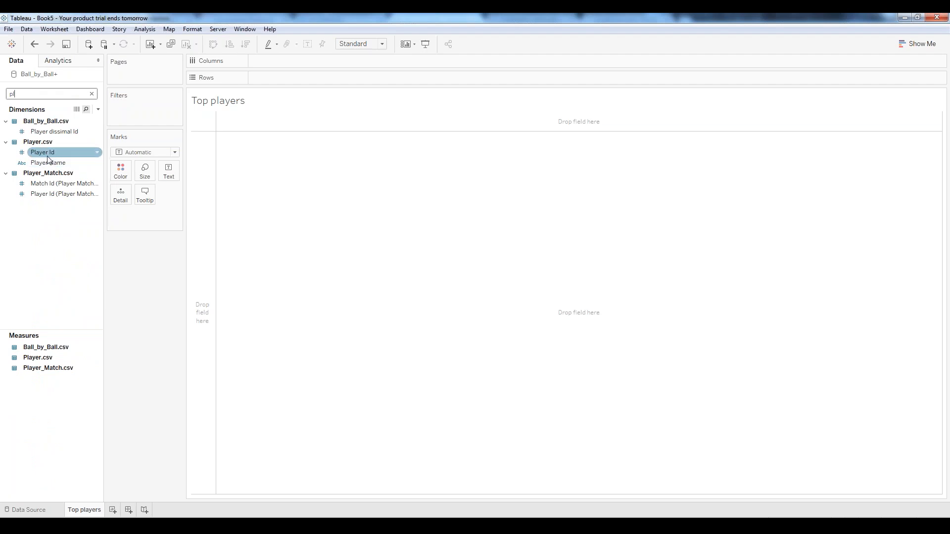
pyautogui.moveTo(48, 162); pyautogui.dragTo(275, 79)
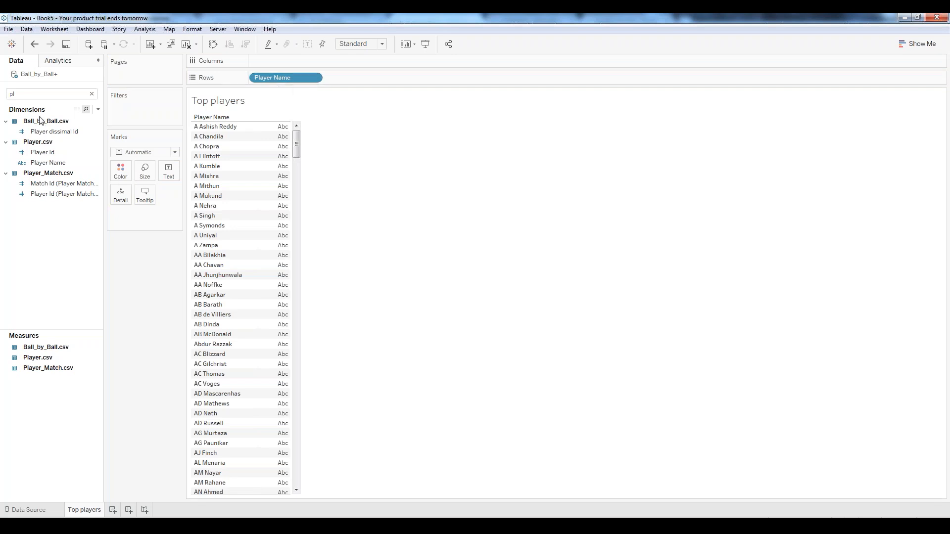
# Search the data fields for "str" and add Striker Id to the rows after Player Name.
pyautogui.press('BackSpace')
pyautogui.press('BackSpace')
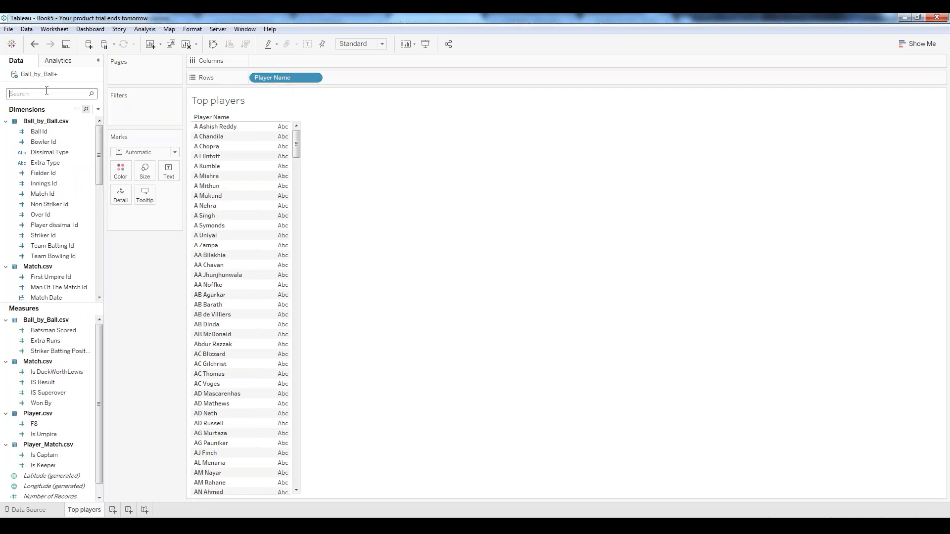
pyautogui.write('str')
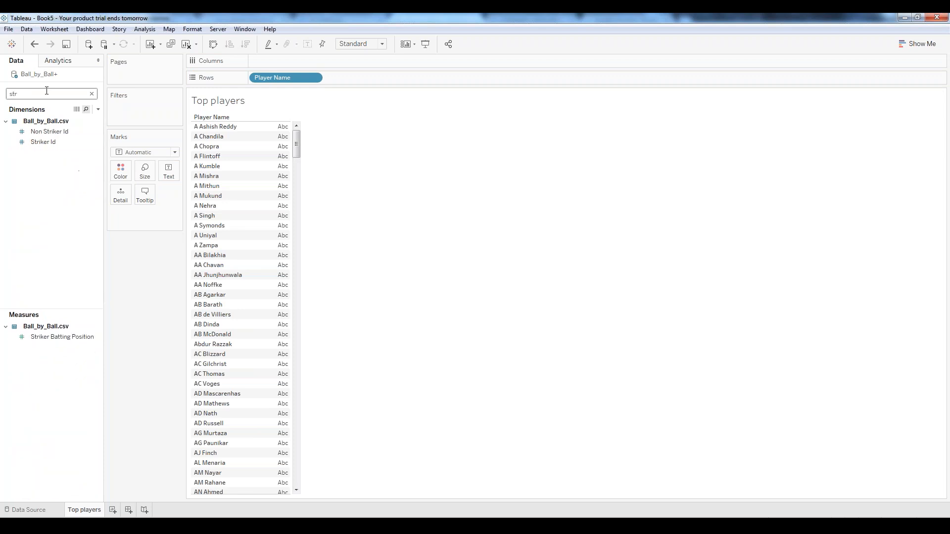
pyautogui.click(54, 145)
pyautogui.moveTo(55, 148); pyautogui.dragTo(351, 85)
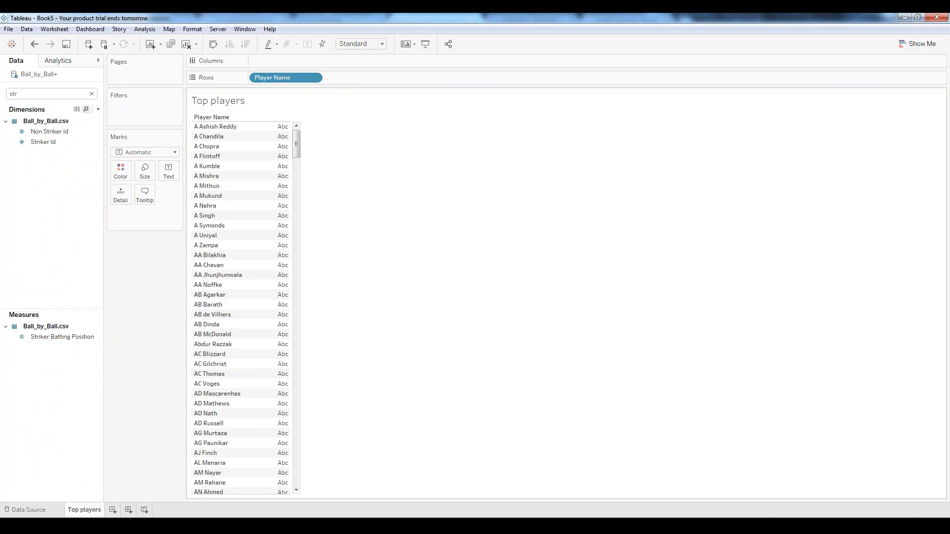
pyautogui.moveTo(32, 141); pyautogui.dragTo(332, 79)
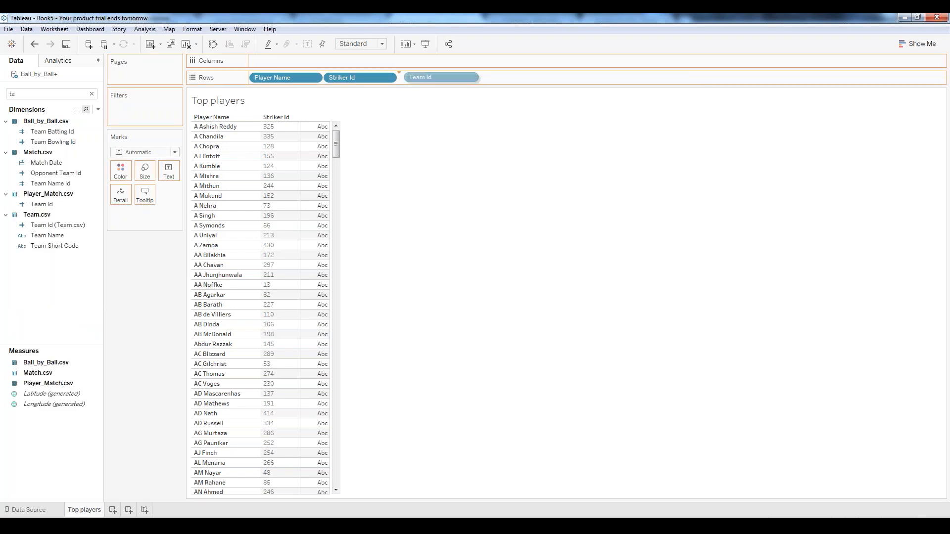
# Add Team Id from Player_Match.csv, Team Name from Team.csv and Season Id from Match.csv to the rows after Striker Id.
pyautogui.moveTo(424, 79); pyautogui.dragTo(426, 77)
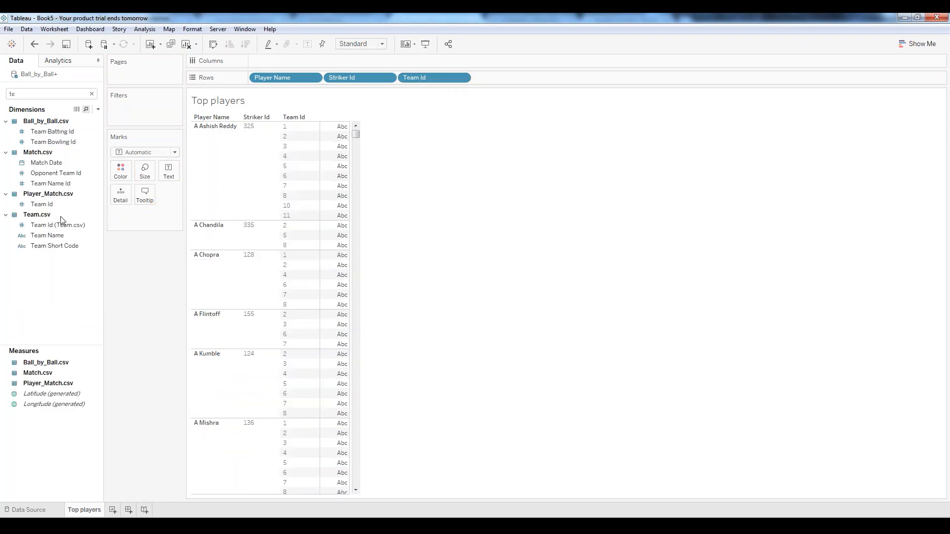
pyautogui.moveTo(58, 233); pyautogui.dragTo(513, 81)
pyautogui.press('BackSpace')
pyautogui.press('BackSpace')
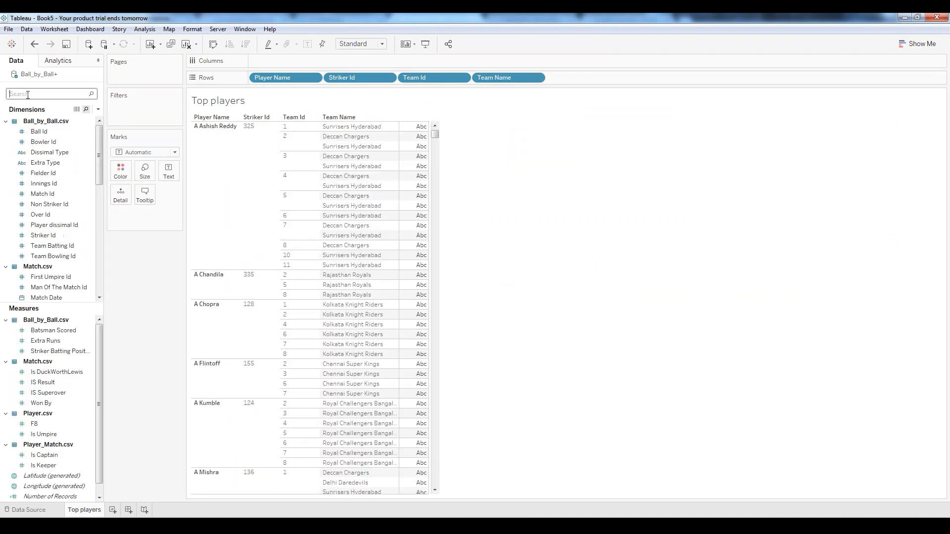
pyautogui.write('sea')
pyautogui.moveTo(57, 132); pyautogui.dragTo(578, 77)
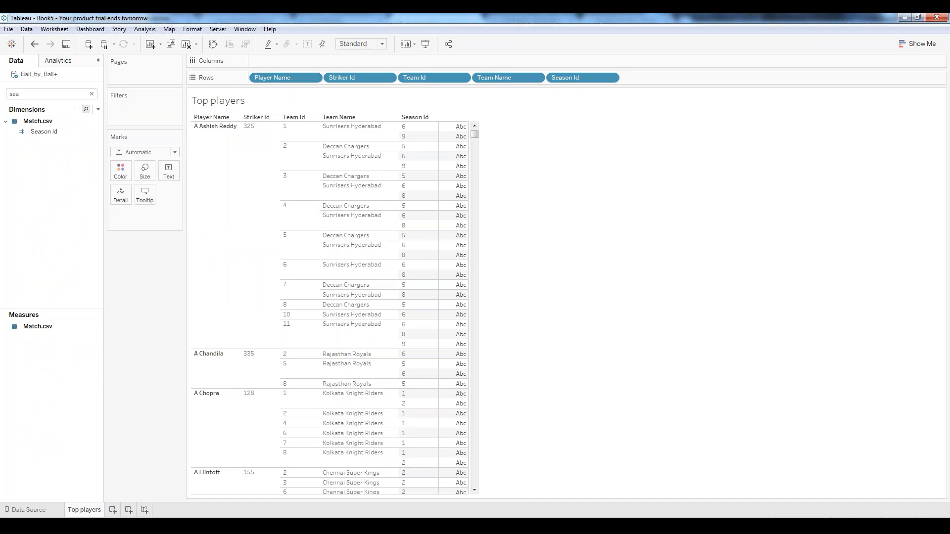
# Search the data fields for "mat" and add Match Id from Ball_by_Ball.csv to the rows after Season Id.
pyautogui.press('BackSpace')
pyautogui.press('BackSpace')
pyautogui.press('BackSpace')
pyautogui.write('mat')
pyautogui.click(57, 130)
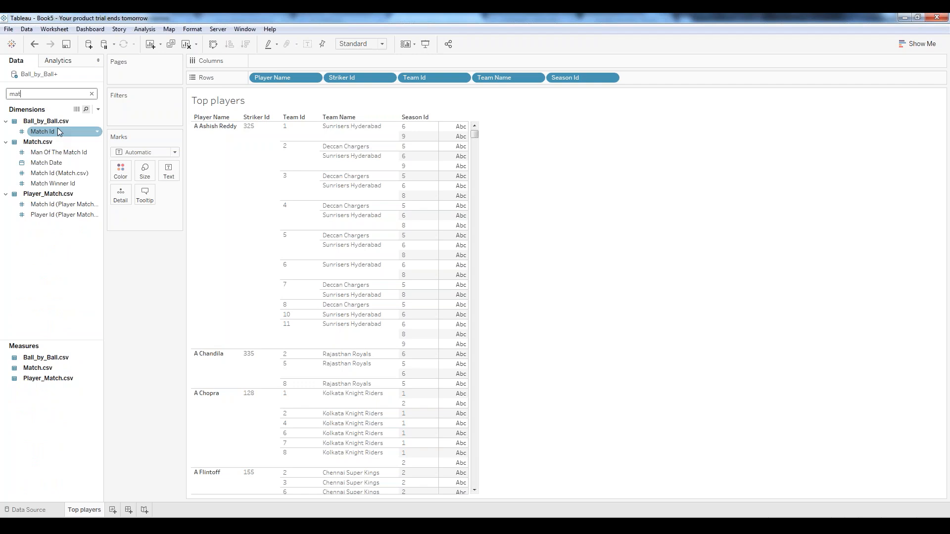
pyautogui.moveTo(59, 131)
pyautogui.mouseDown()
pyautogui.moveTo(626, 87)
pyautogui.moveTo(649, 76)
pyautogui.mouseUp()
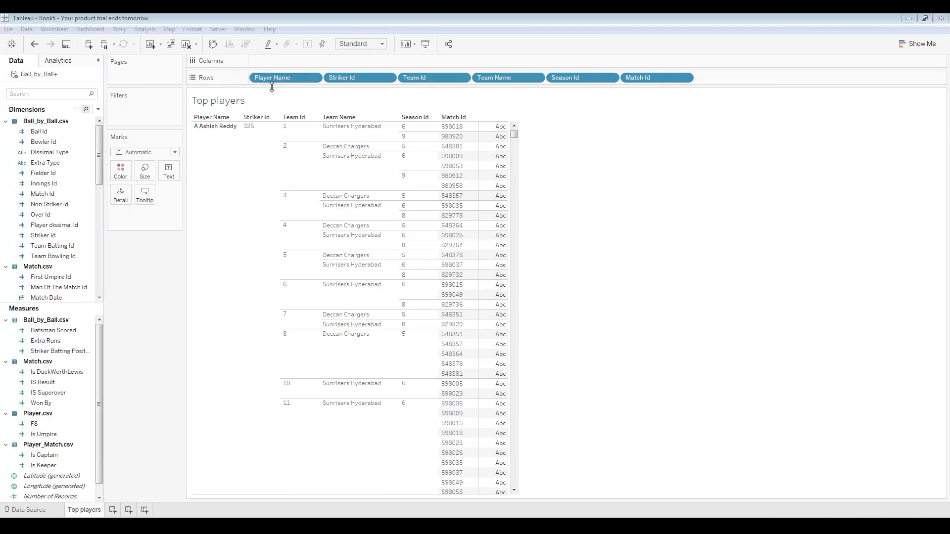
# Add a Player Name filter with all players selected and color the marks by Player Name.
pyautogui.moveTo(280, 79); pyautogui.dragTo(136, 104)
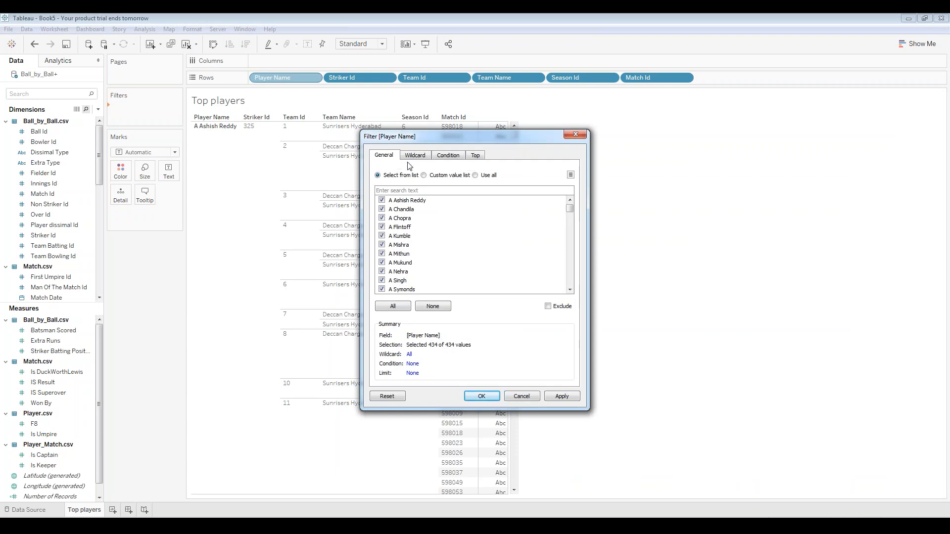
pyautogui.click(482, 397)
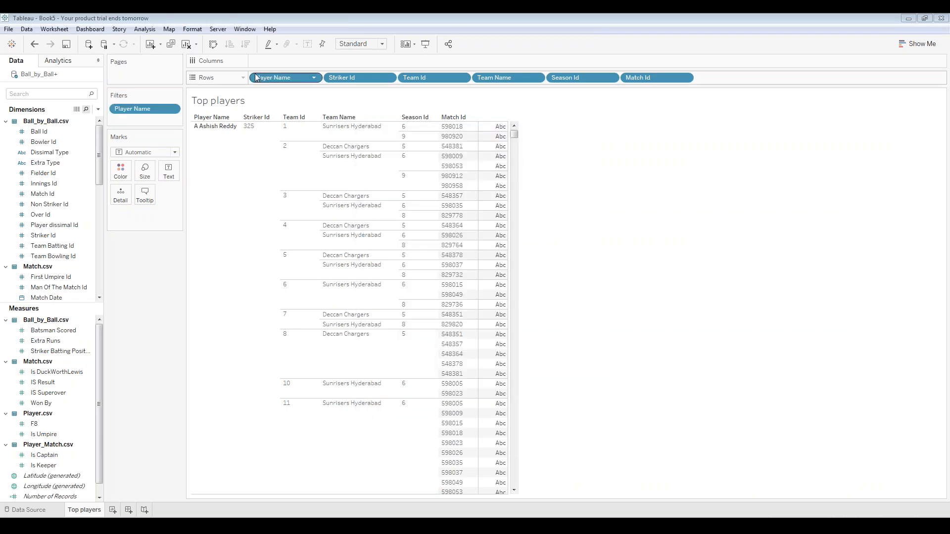
pyautogui.moveTo(256, 79); pyautogui.dragTo(120, 175)
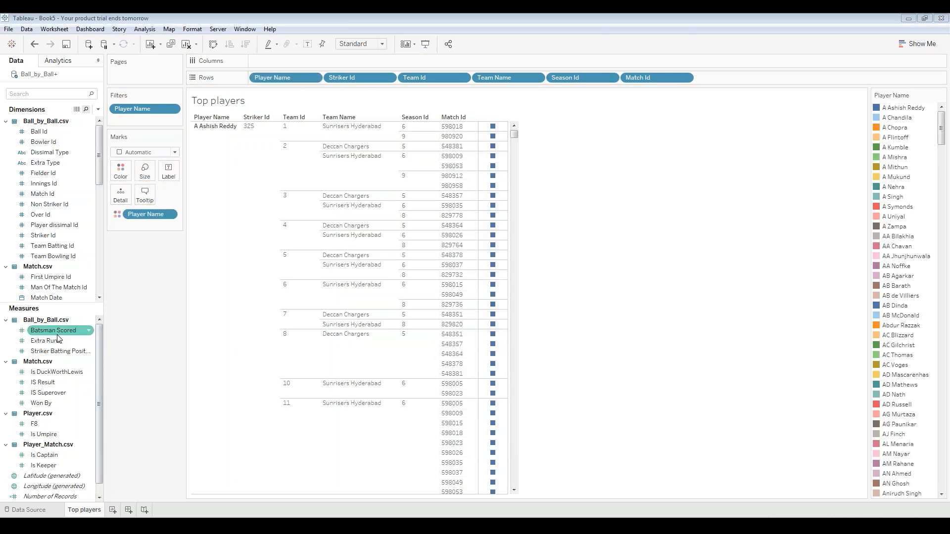
# Add Batsman Scored to the columns and apply a Running Total quick table calculation to it.
pyautogui.moveTo(58, 332); pyautogui.dragTo(277, 64)
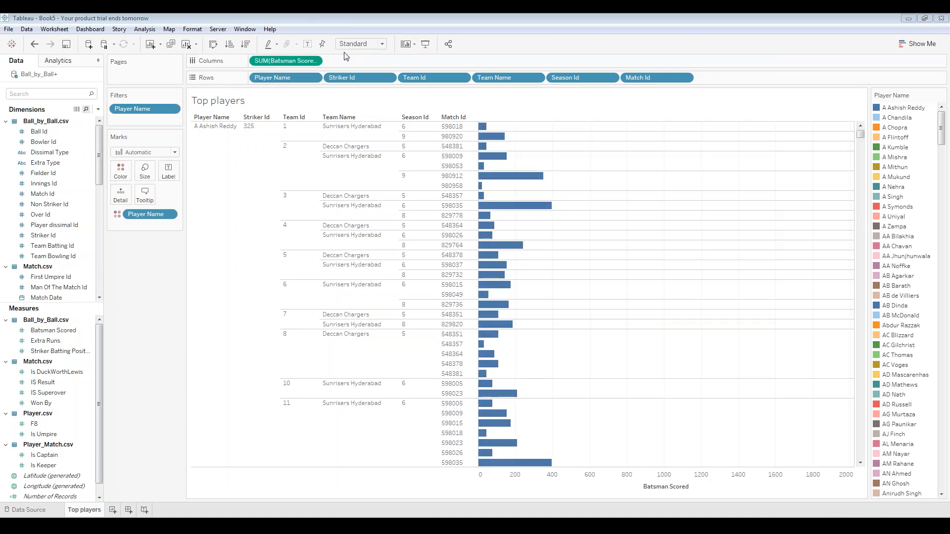
pyautogui.click(314, 61)
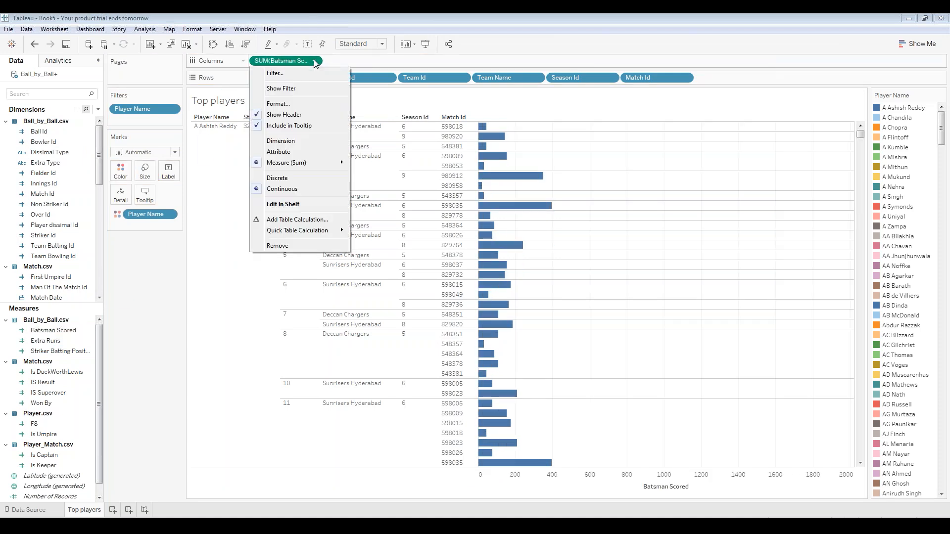
pyautogui.moveTo(334, 230)
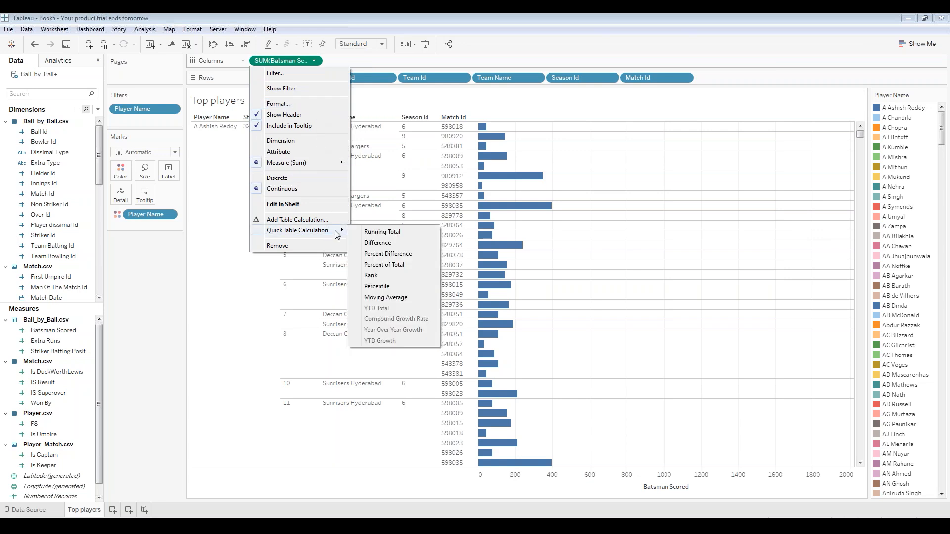
pyautogui.click(372, 232)
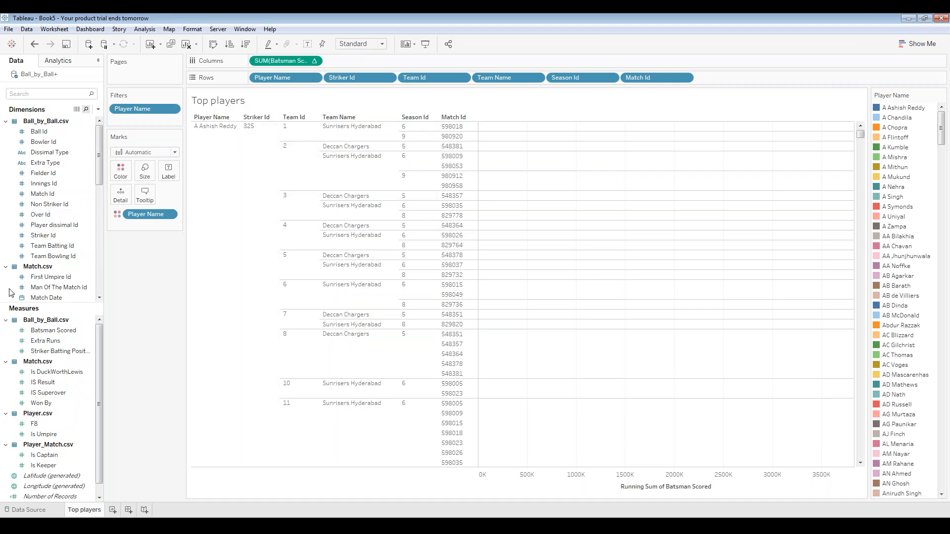
# Create a calculated field based on the IS Result measure and name it "top 5 calc".
pyautogui.rightClick(6, 384)
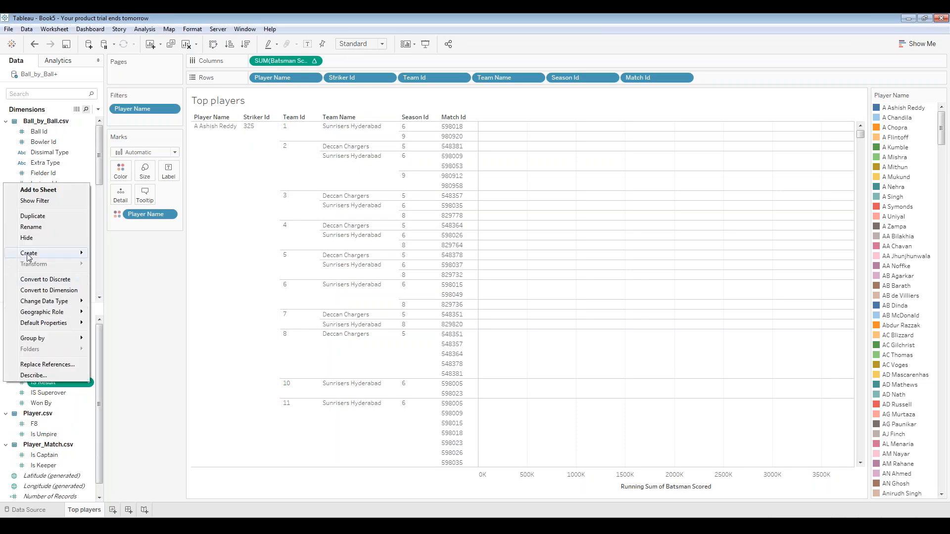
pyautogui.moveTo(30, 257)
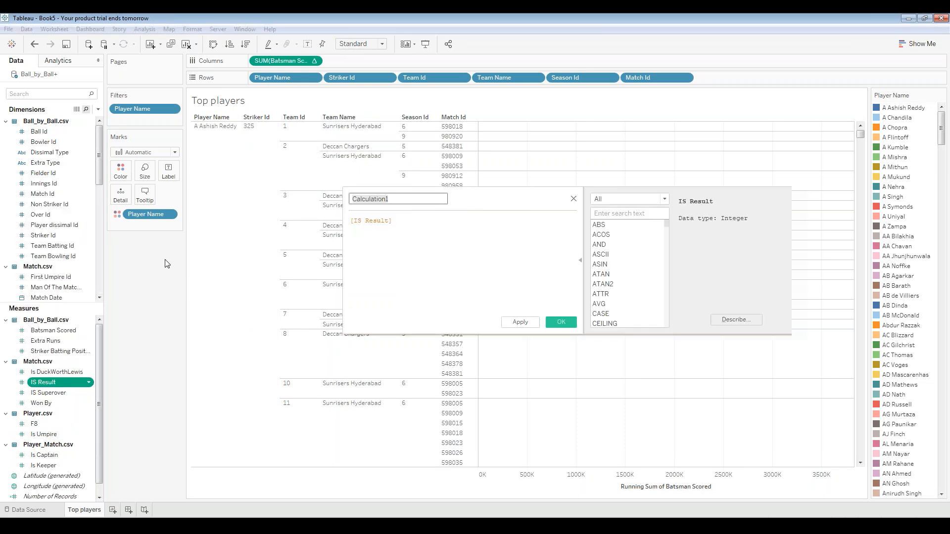
pyautogui.press('BackSpace')
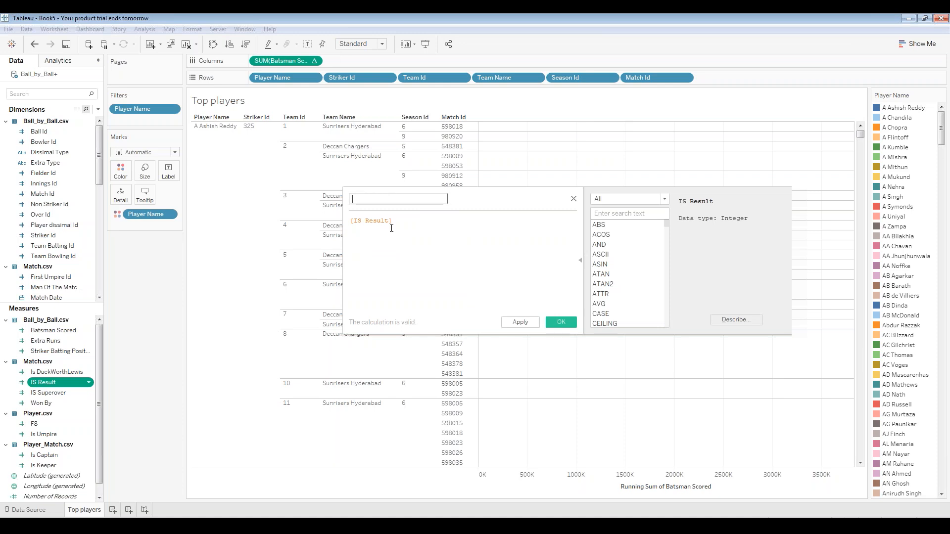
pyautogui.write('top')
# Replace the calculated field's formula with SUM(IF ([Season Id]=8) THEN [Batsman Scored] END ).
pyautogui.click(395, 229)
pyautogui.press('BackSpace')
pyautogui.press('BackSpace')
pyautogui.press('BackSpace')
pyautogui.press('BackSpace')
pyautogui.press('BackSpace')
pyautogui.press('BackSpace')
pyautogui.press('BackSpace')
pyautogui.press('BackSpace')
pyautogui.press('BackSpace')
pyautogui.press('BackSpace')
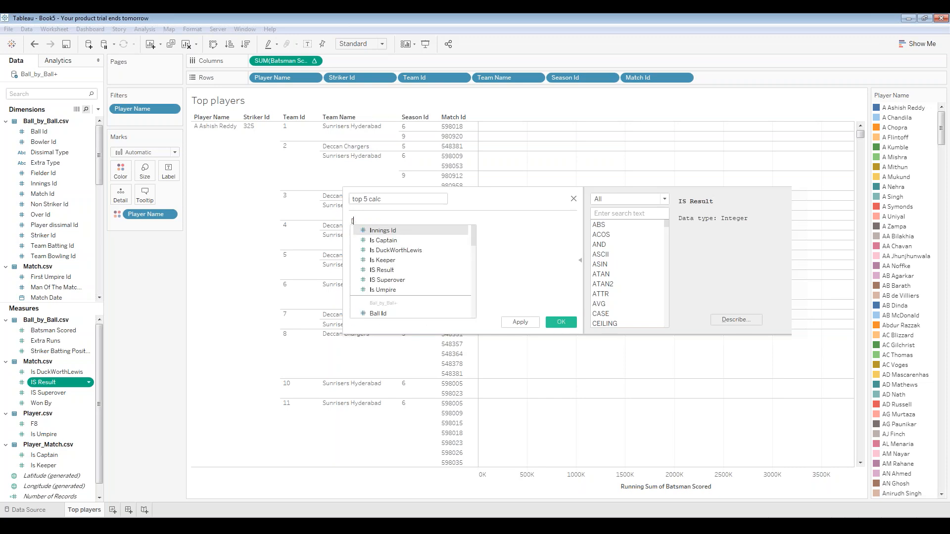
pyautogui.press('BackSpace')
pyautogui.write('SUM(IF ([Season Id]=8) THEN [Batsman Scored] END )')
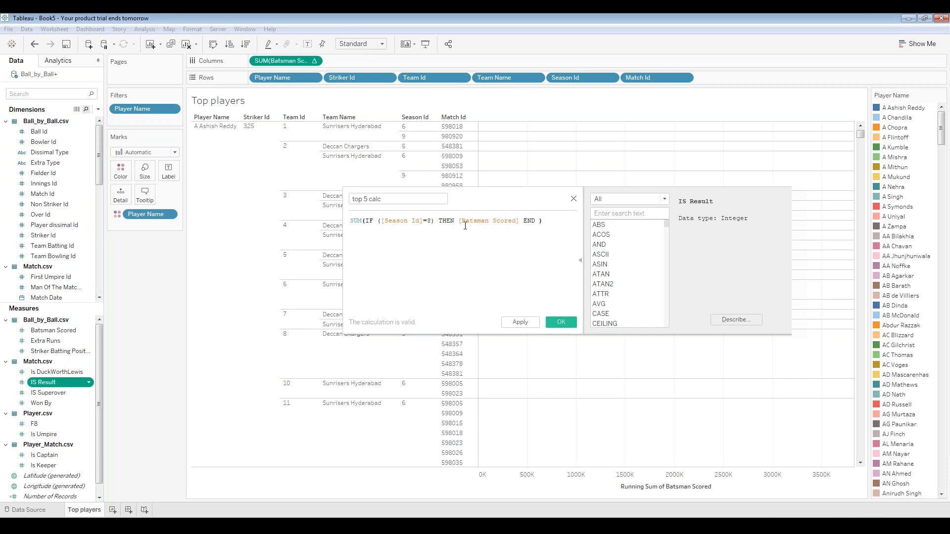
# Save the calculated field, and set the Batsman Scored running total to compute using Specific Dimensions, restarting every Player Name.
pyautogui.click(563, 323)
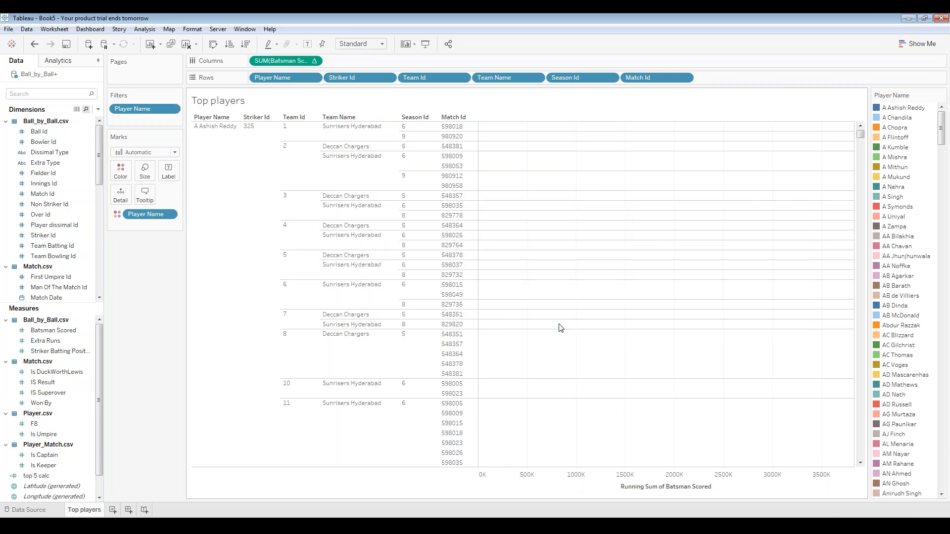
pyautogui.click(313, 62)
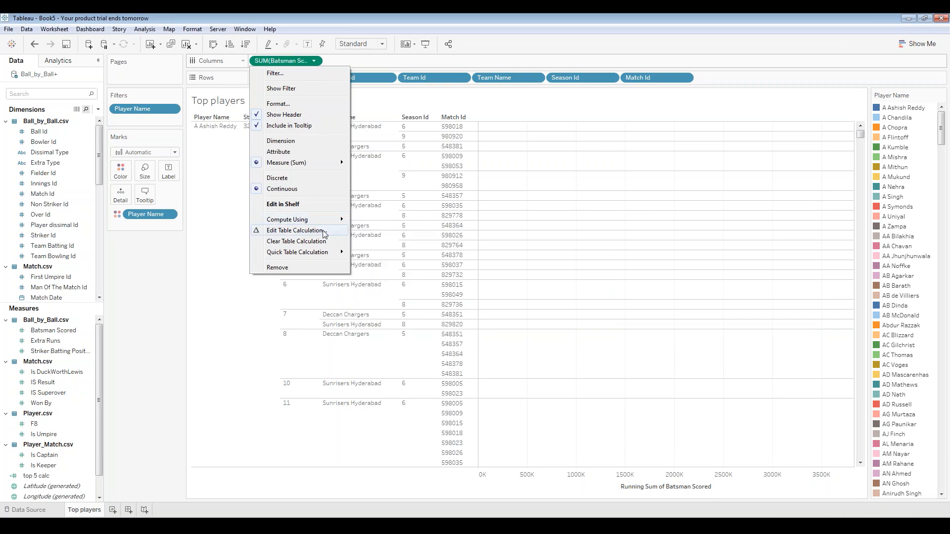
pyautogui.click(293, 233)
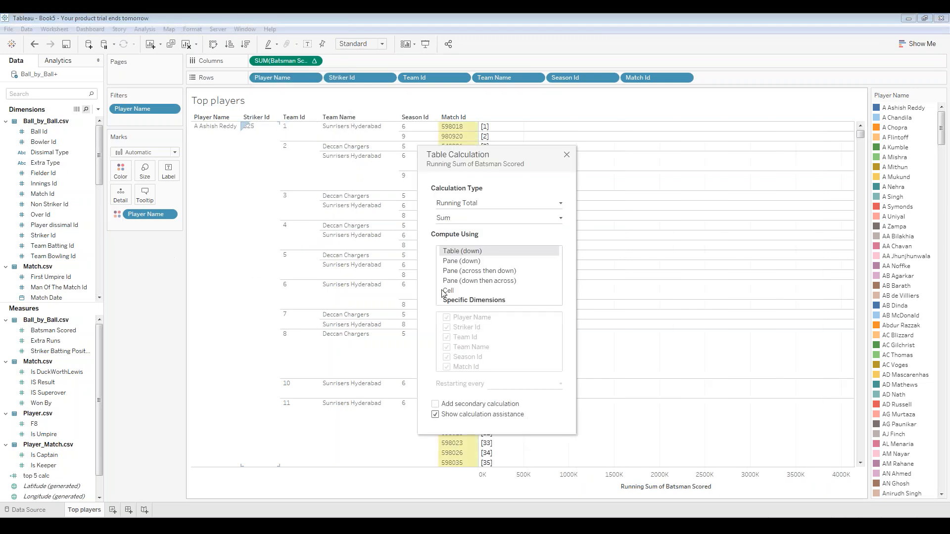
pyautogui.click(469, 300)
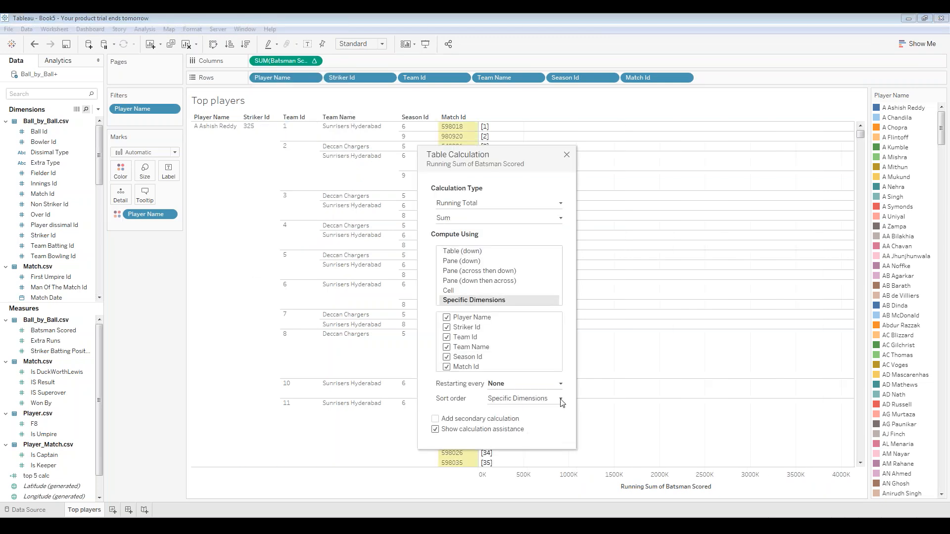
pyautogui.click(562, 386)
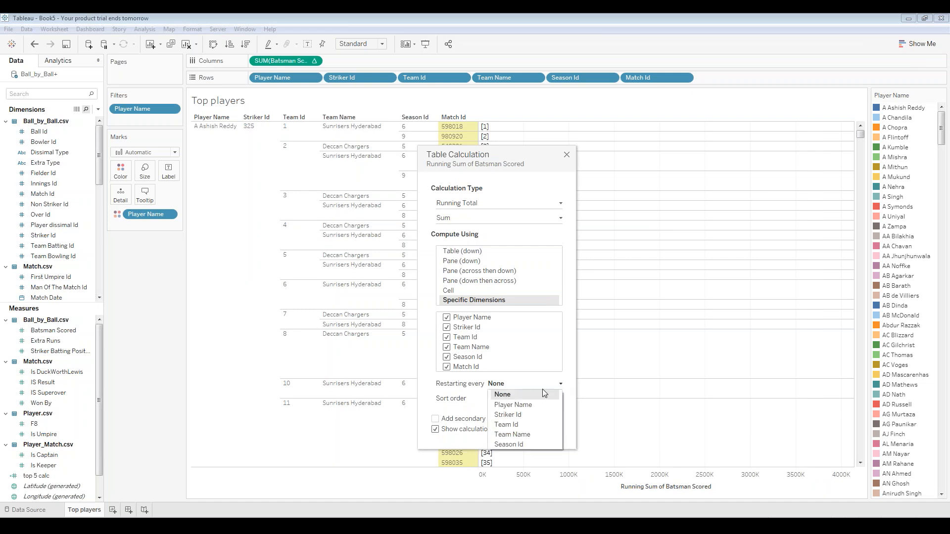
pyautogui.click(514, 406)
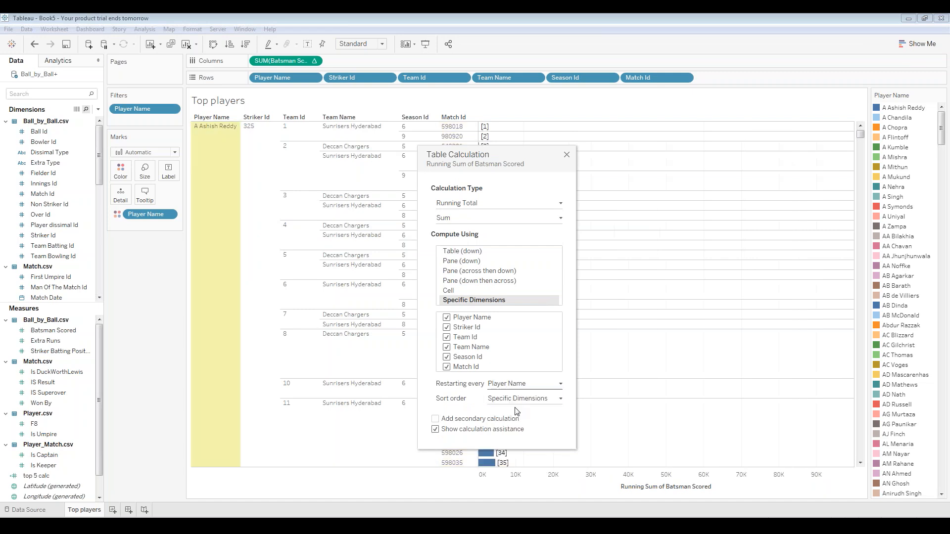
# Find the Season Id dimension and add it as a filter with all nine seasons selected.
pyautogui.click(258, 62)
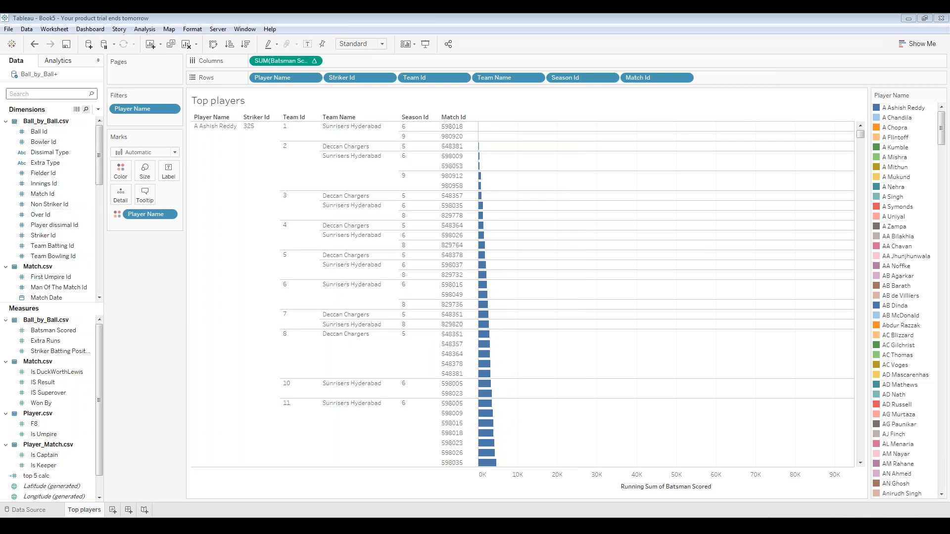
pyautogui.write('seas')
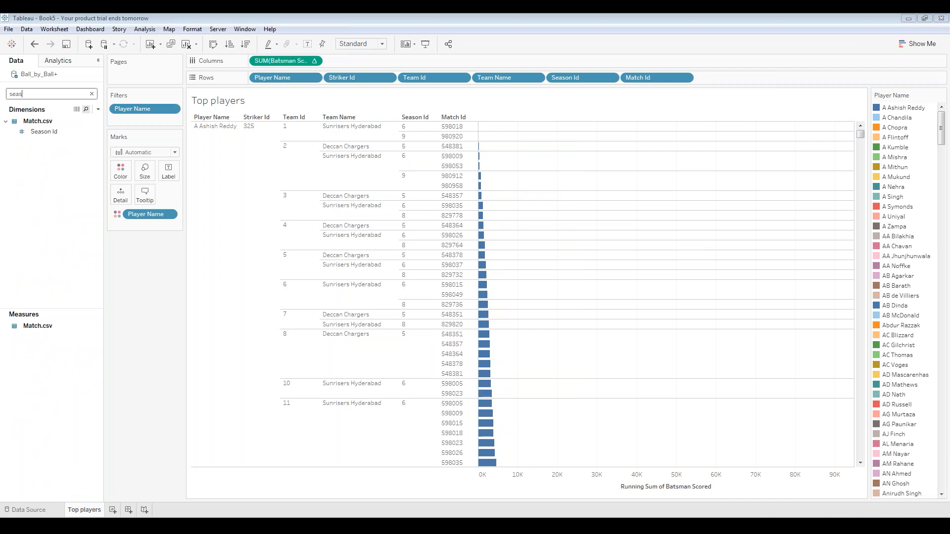
pyautogui.moveTo(43, 131); pyautogui.dragTo(144, 123)
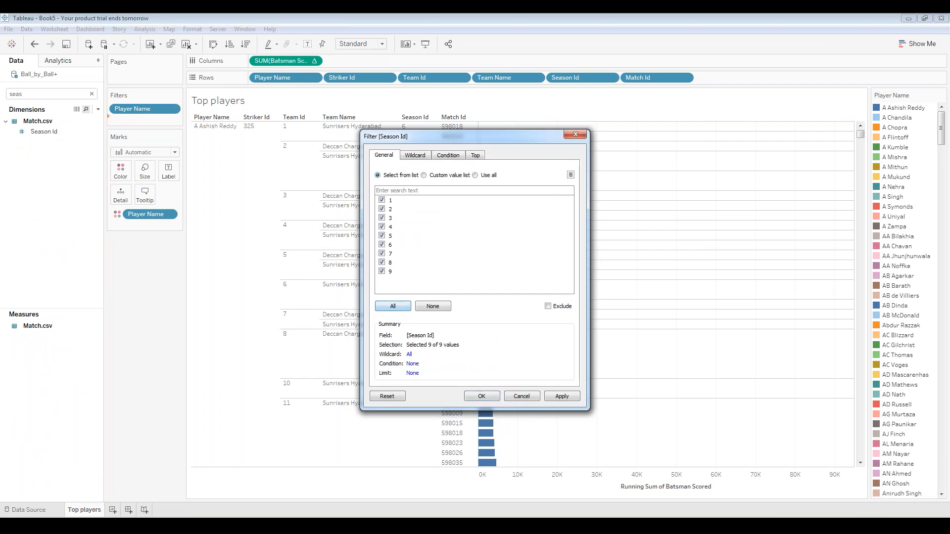
pyautogui.click(478, 396)
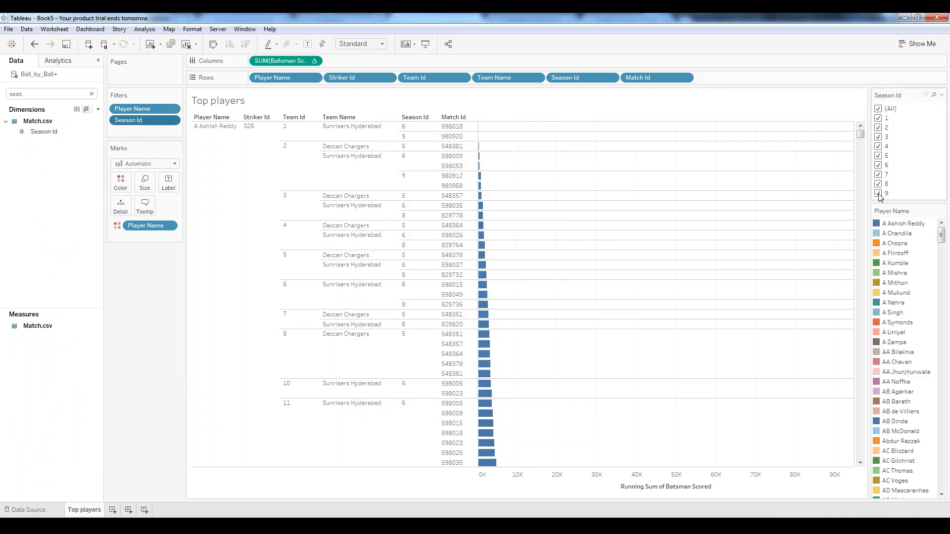
# Restrict the Season Id filter to season 8 by excluding every other season.
pyautogui.click(879, 193)
pyautogui.click(878, 175)
pyautogui.click(878, 165)
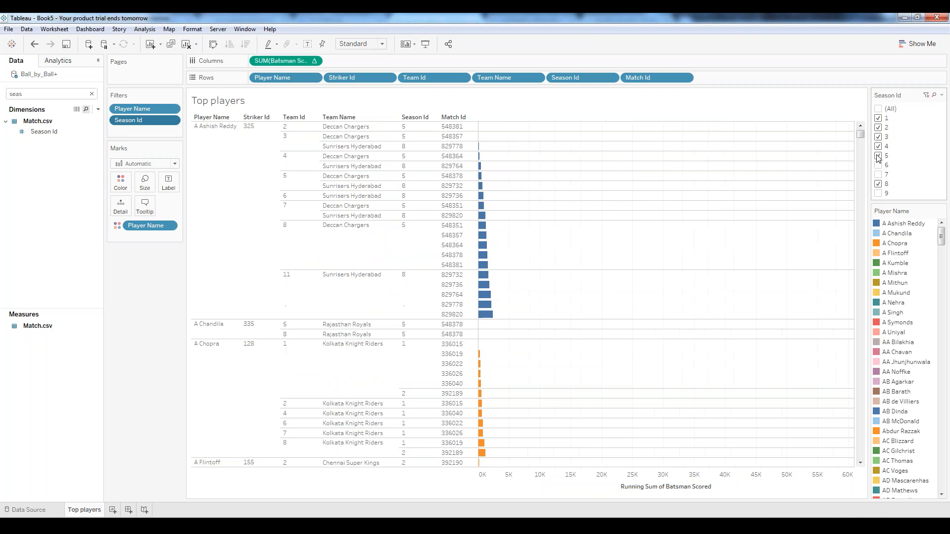
pyautogui.click(879, 157)
pyautogui.click(878, 147)
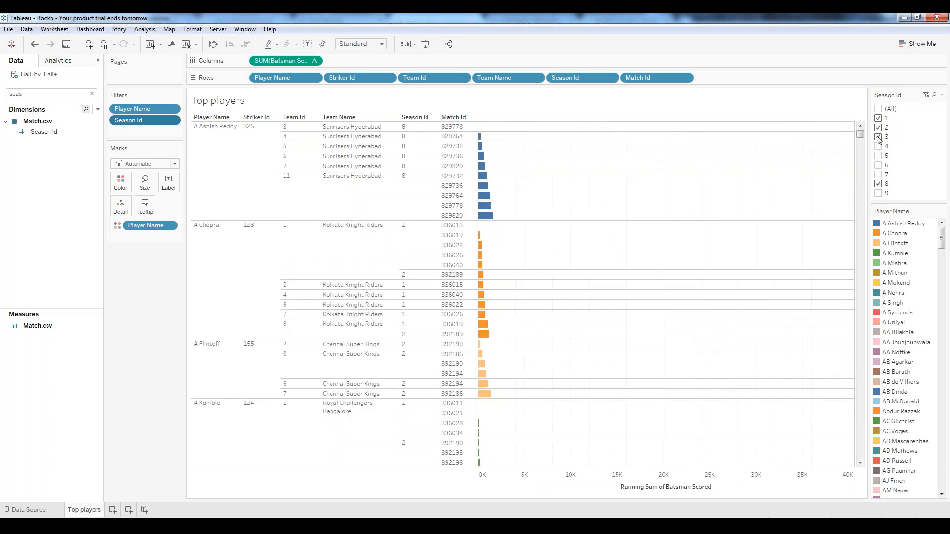
pyautogui.click(879, 138)
pyautogui.click(879, 127)
pyautogui.click(878, 118)
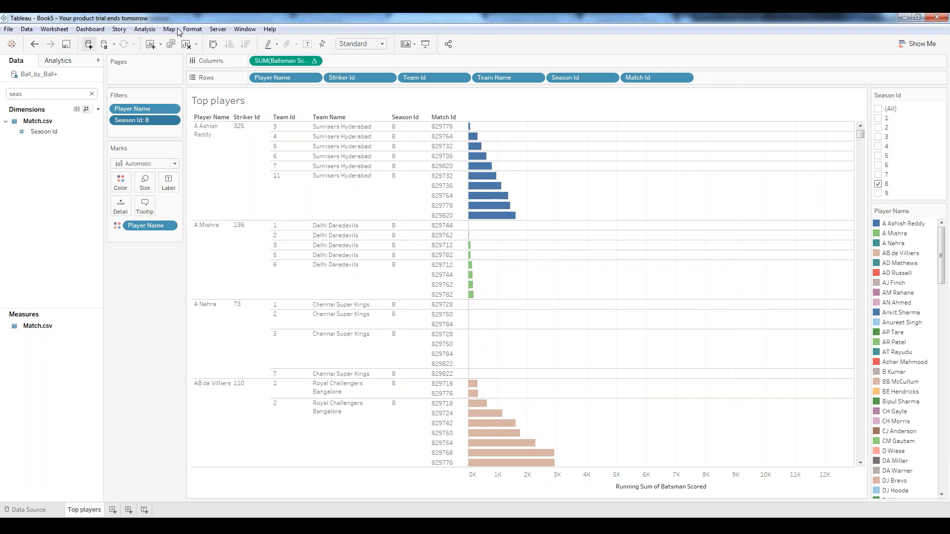
pyautogui.click(315, 61)
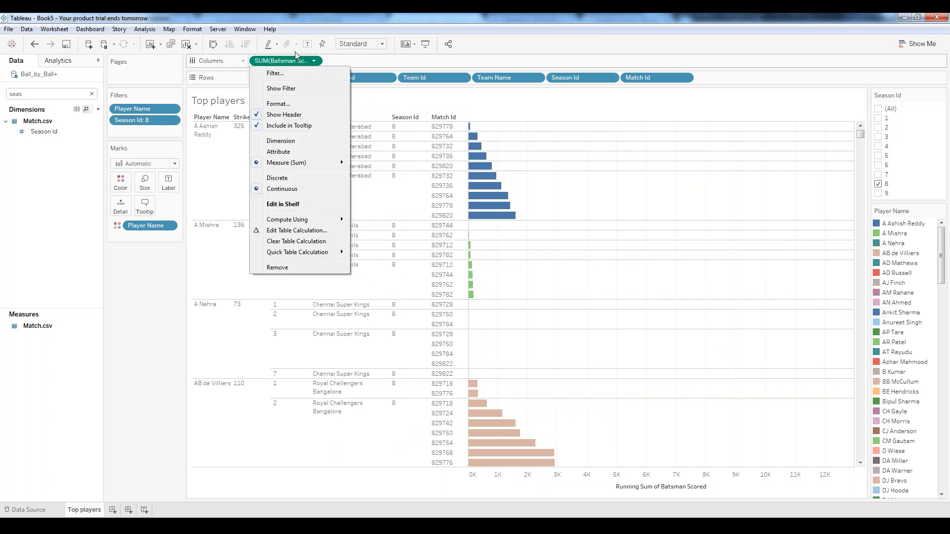
pyautogui.moveTo(300, 222)
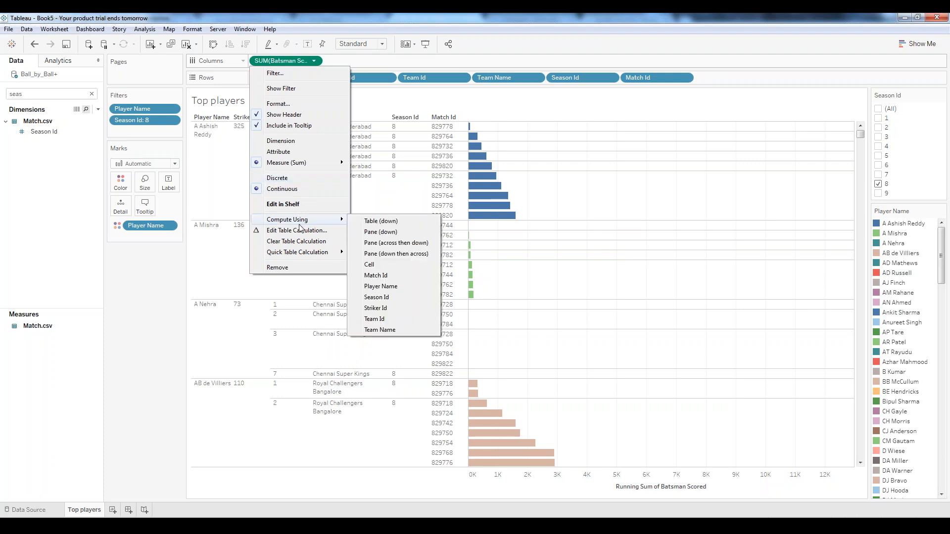
pyautogui.click(165, 111)
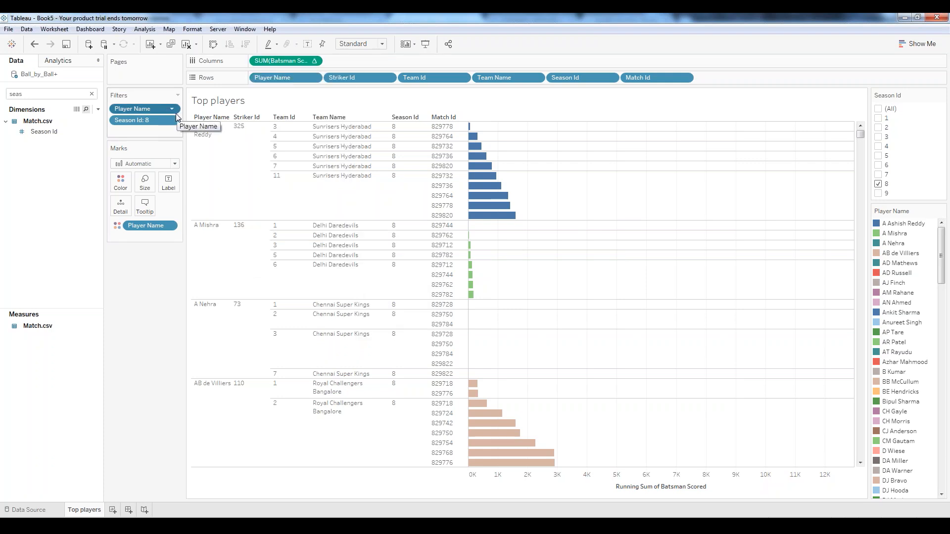
# Limit the Player Name filter to the top 5 players ranked by the top 5 calc field.
pyautogui.click(172, 110)
pyautogui.click(171, 123)
pyautogui.click(476, 156)
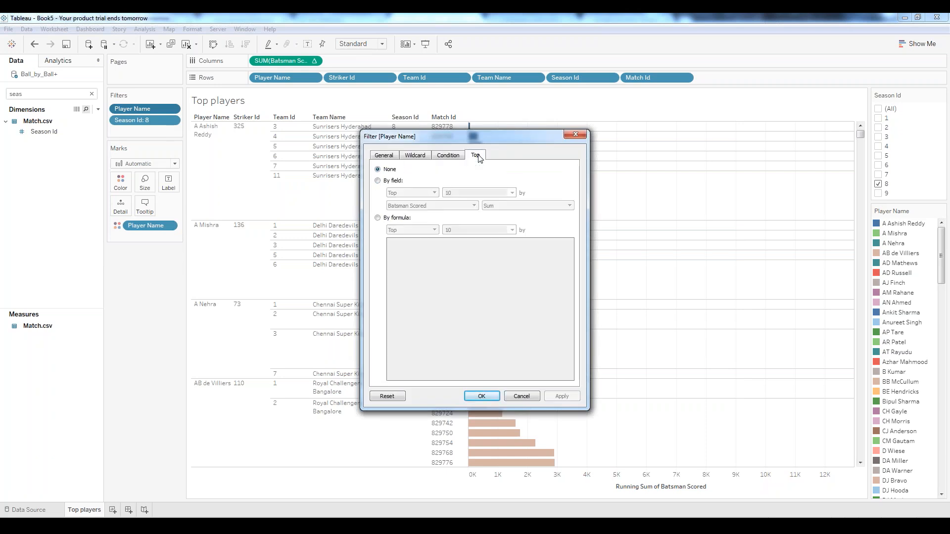
pyautogui.click(378, 181)
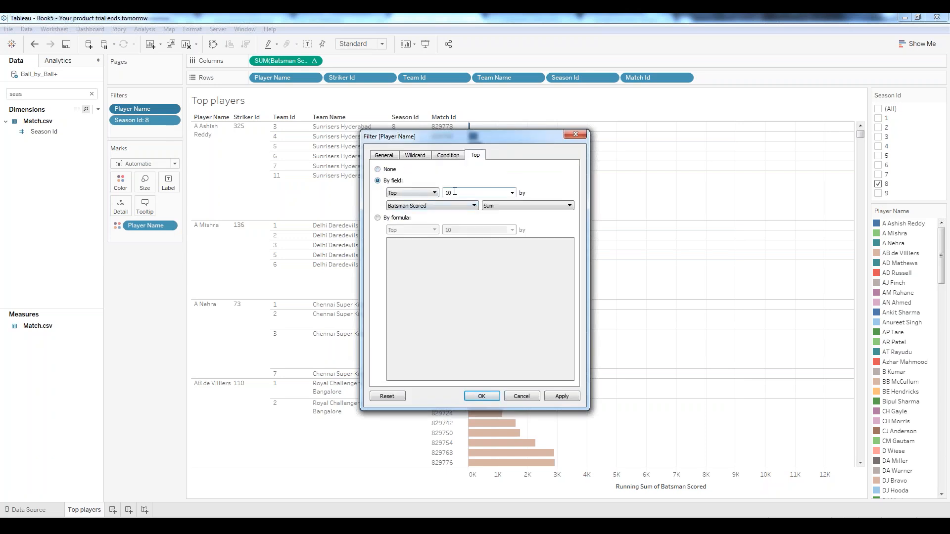
pyautogui.press('BackSpace')
pyautogui.press('BackSpace')
pyautogui.click(475, 207)
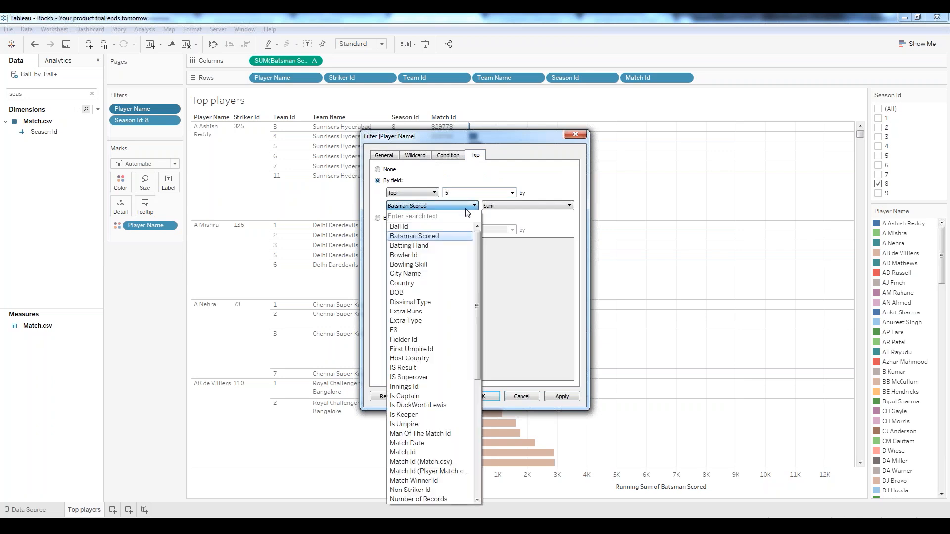
pyautogui.click(478, 500)
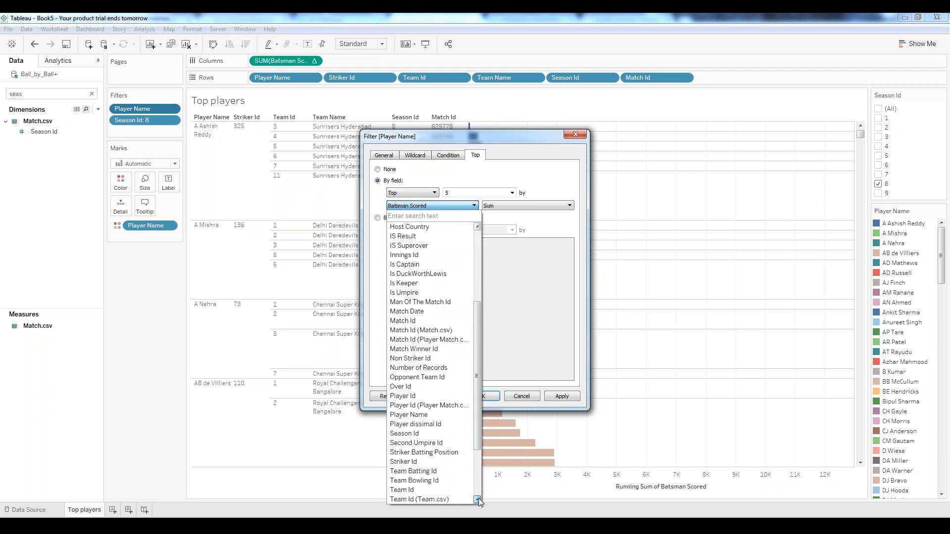
pyautogui.moveTo(479, 498); pyautogui.dragTo(479, 498)
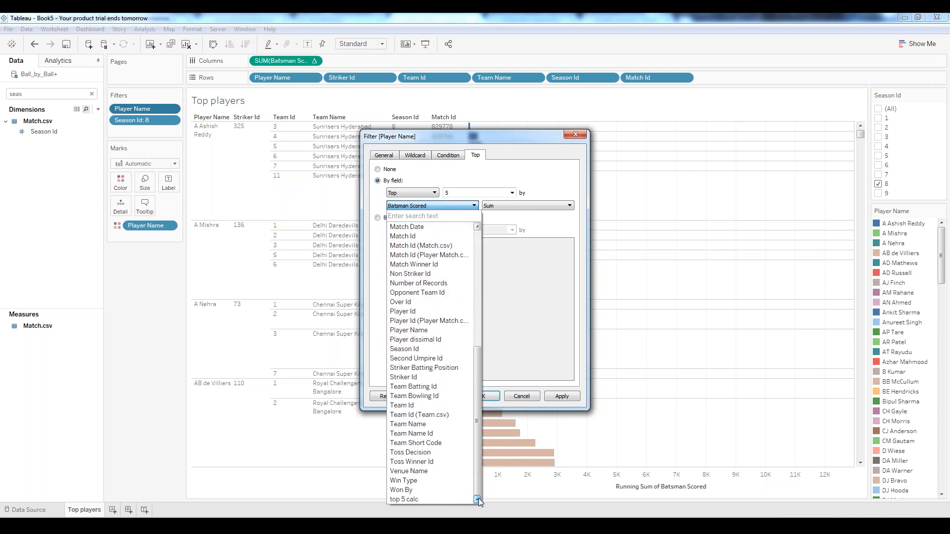
pyautogui.click(416, 500)
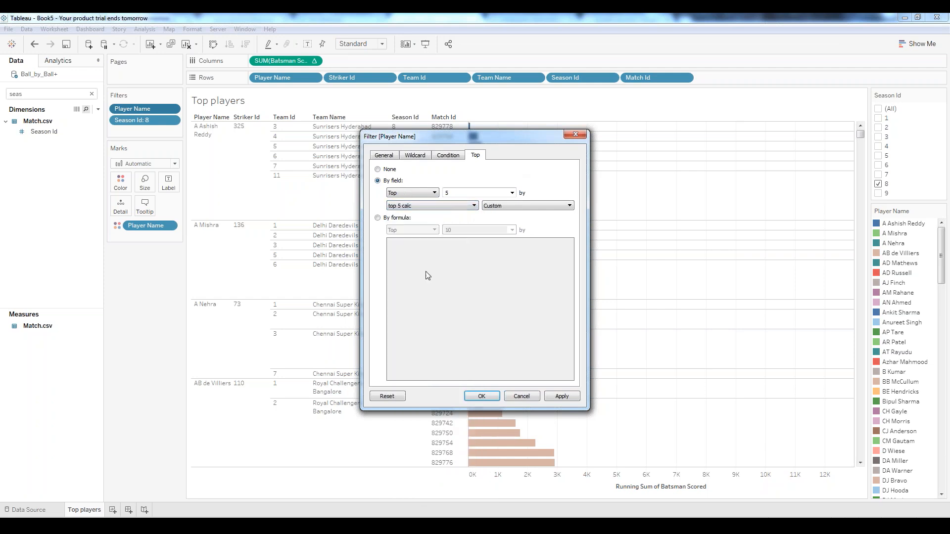
pyautogui.click(481, 396)
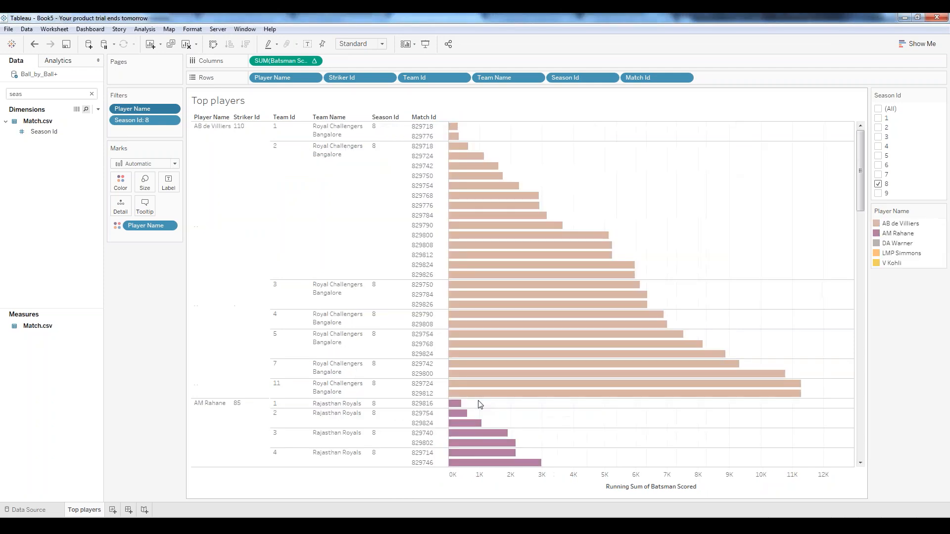
# Set the Top Players worksheet view to Fit Height.
pyautogui.click(382, 44)
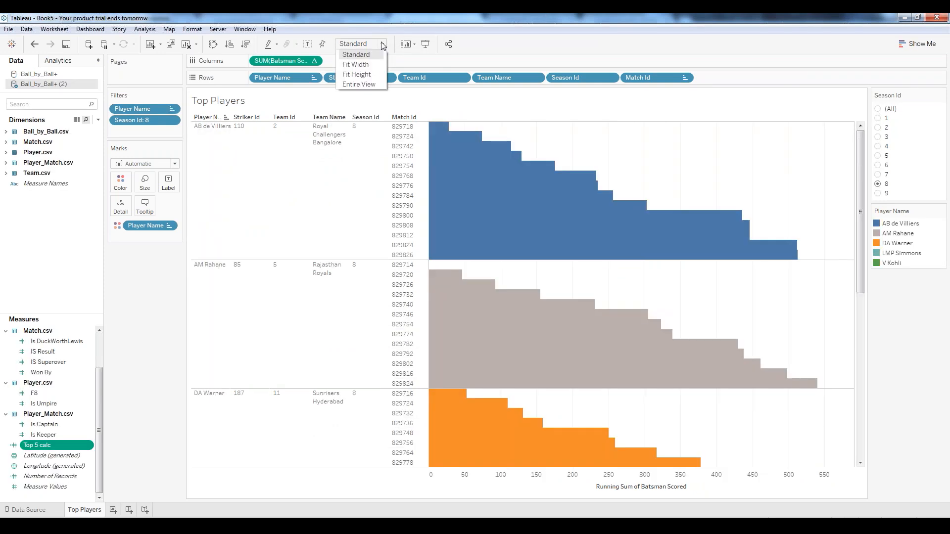
pyautogui.click(369, 74)
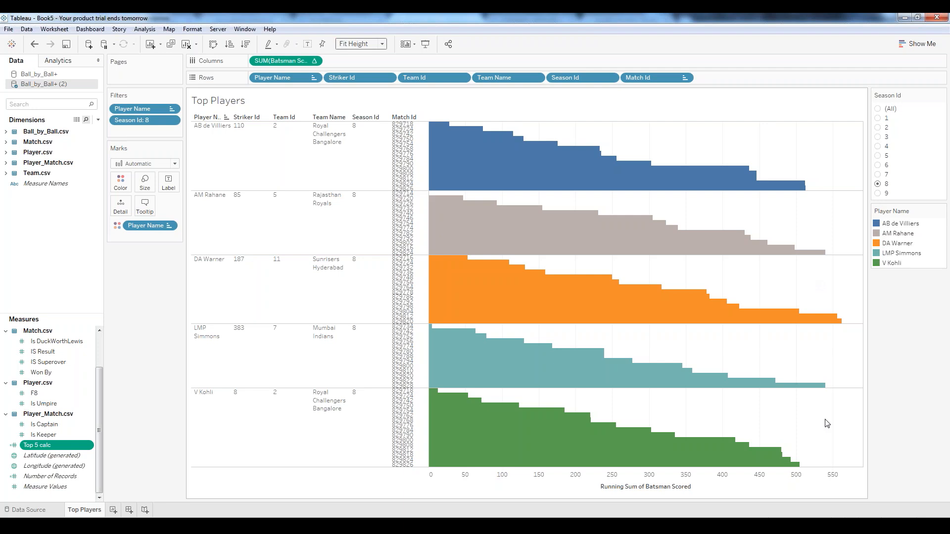
# Examine each of the five players' final bars for their season run totals in the Top Players chart.
pyautogui.moveTo(843, 324)
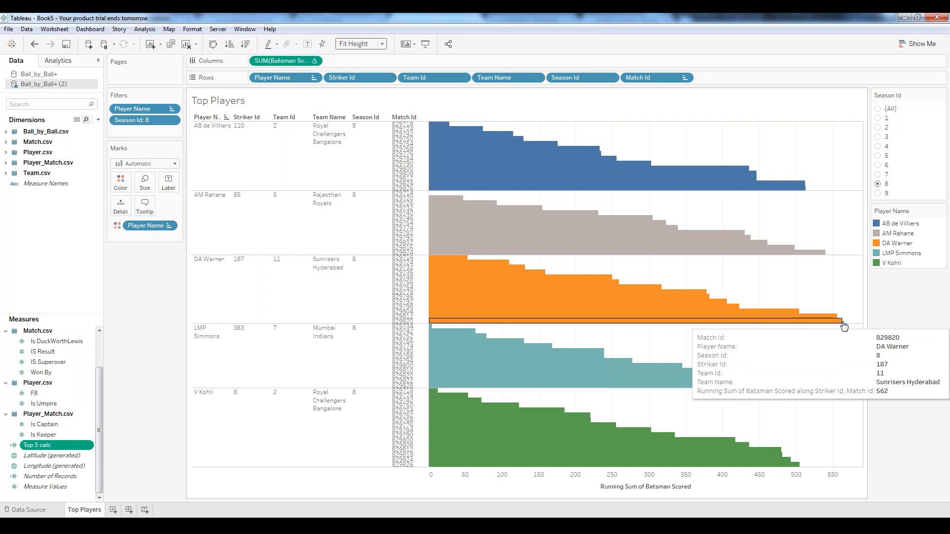
pyautogui.moveTo(799, 465)
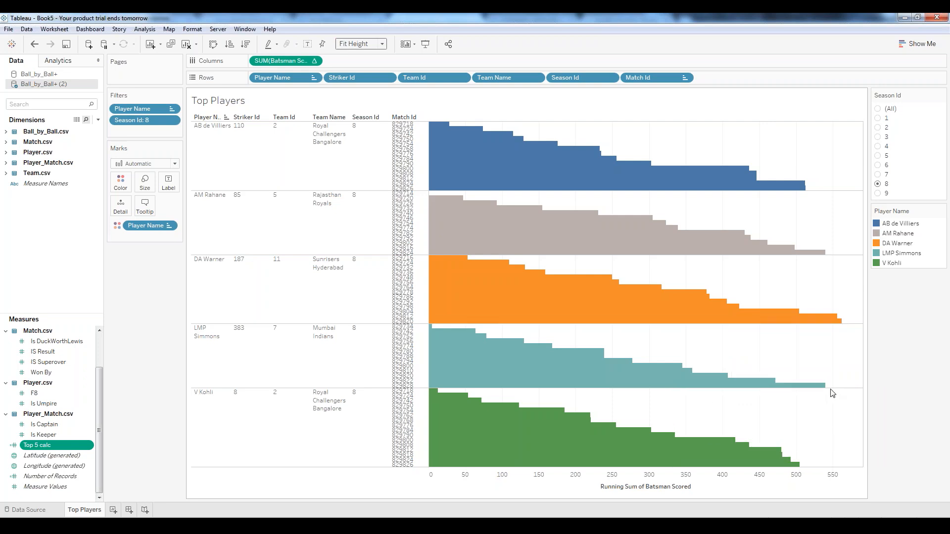
pyautogui.moveTo(827, 392)
pyautogui.moveTo(828, 257)
pyautogui.moveTo(807, 193)
pyautogui.moveTo(653, 310)
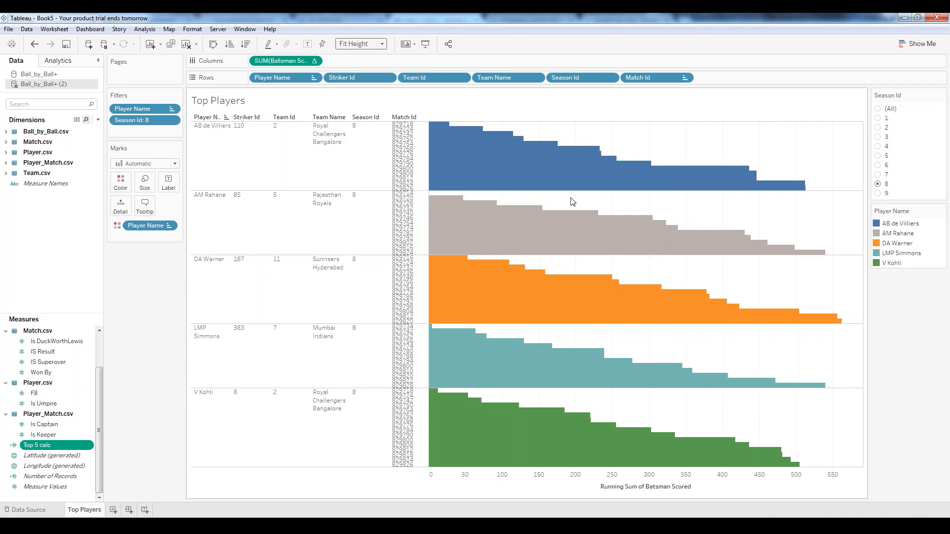
pyautogui.moveTo(518, 173)
pyautogui.moveTo(585, 222)
pyautogui.moveTo(567, 239)
pyautogui.moveTo(121, 525)
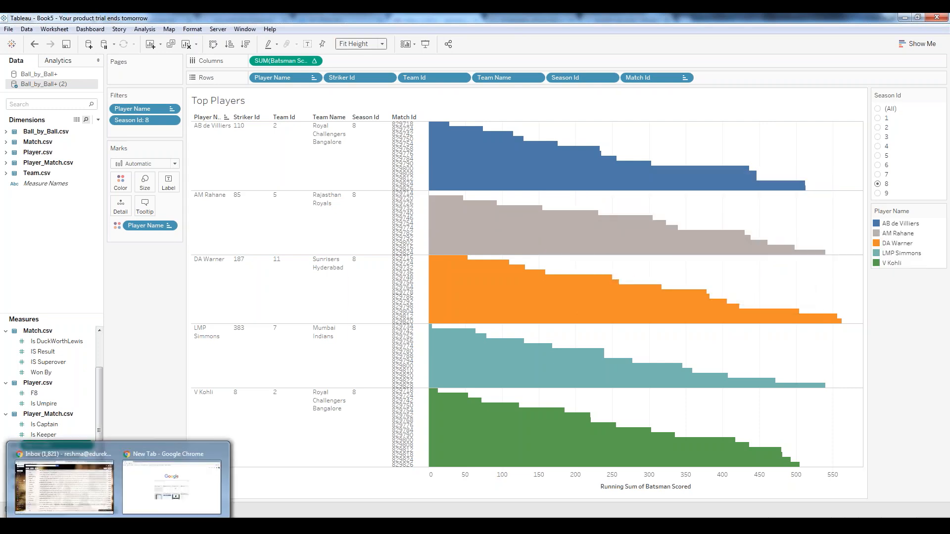
pyautogui.click(154, 498)
pyautogui.press('Return')
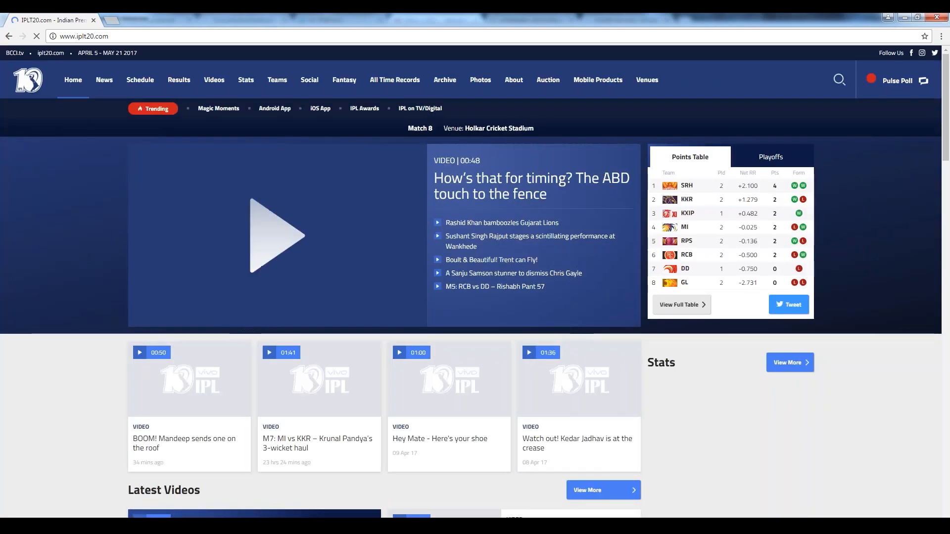
pyautogui.click(247, 85)
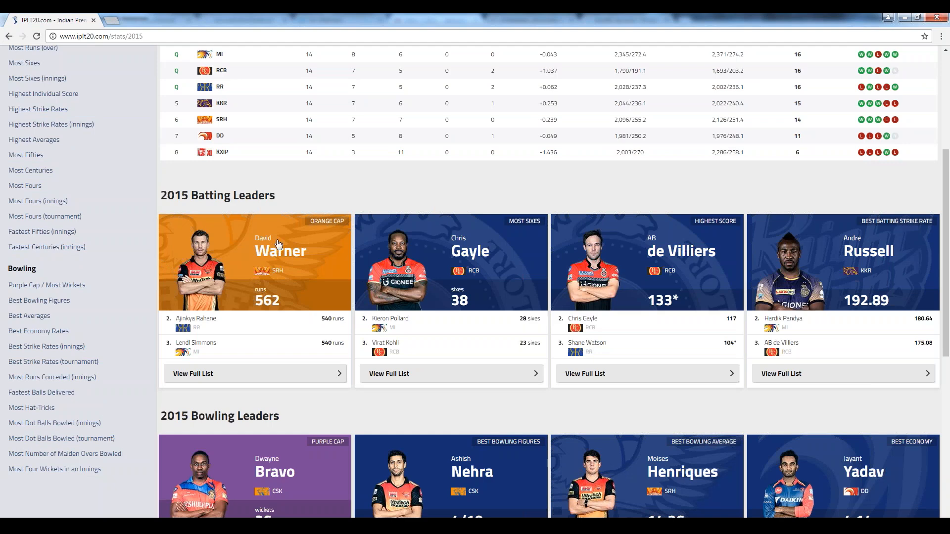
pyautogui.click(206, 375)
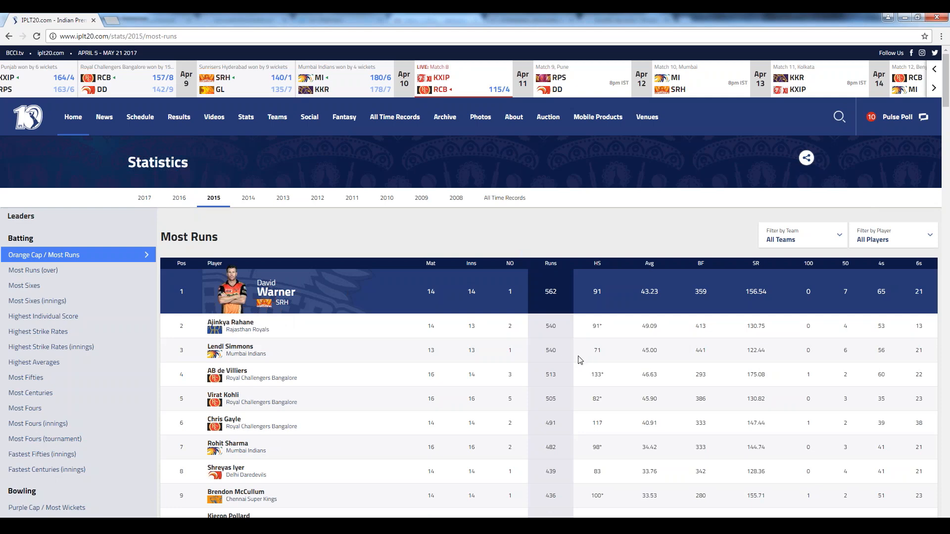
pyautogui.scroll(-2, 583, 360)
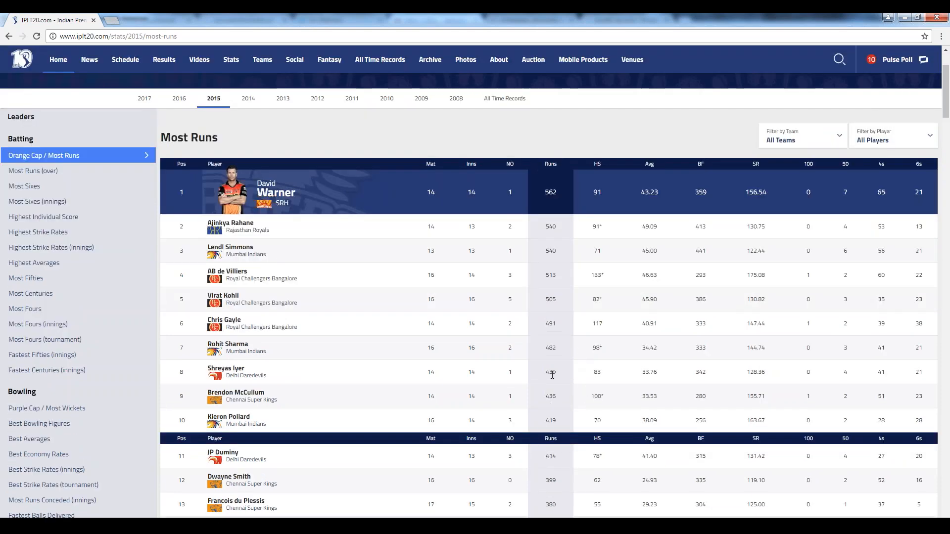
pyautogui.scroll(2, 546, 294)
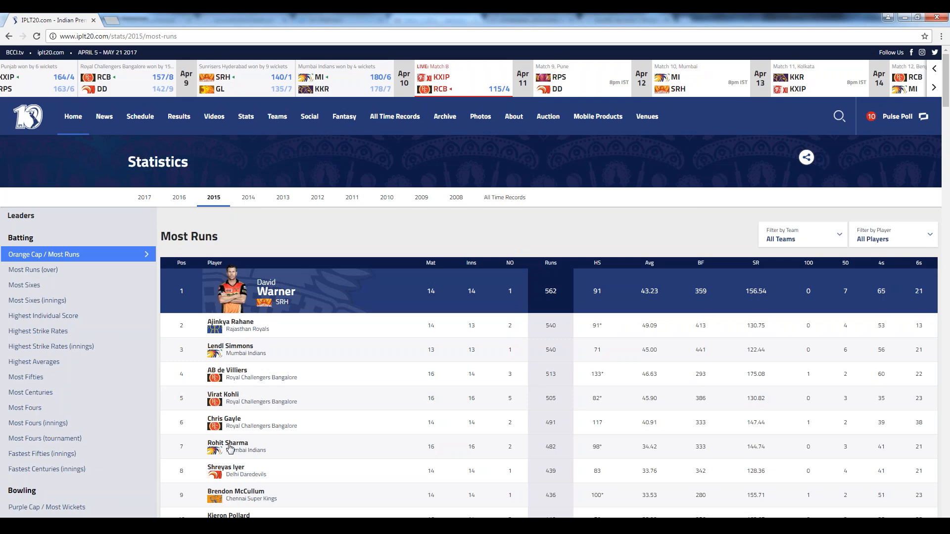
# Switch back to the Top Players worksheet in Tableau's Book5 workbook.
pyautogui.moveTo(228, 525)
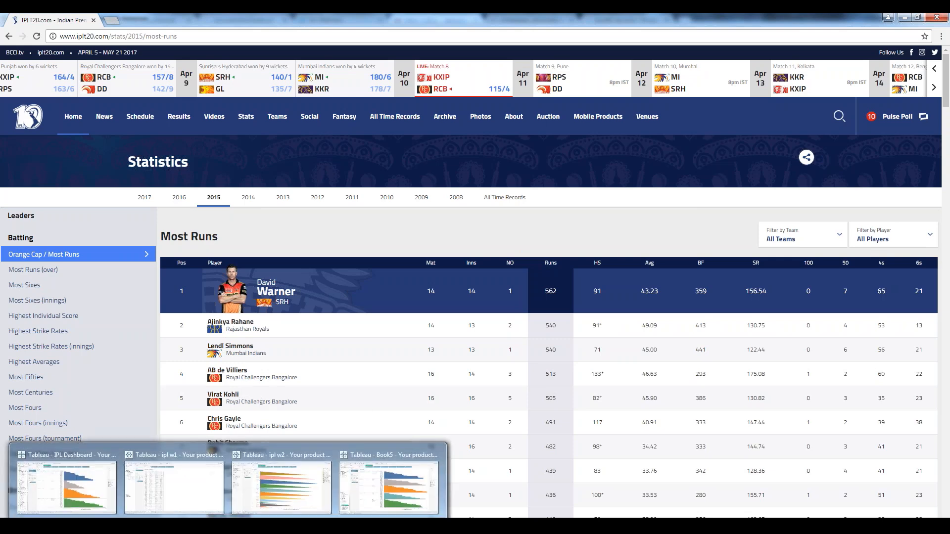
pyautogui.click(371, 491)
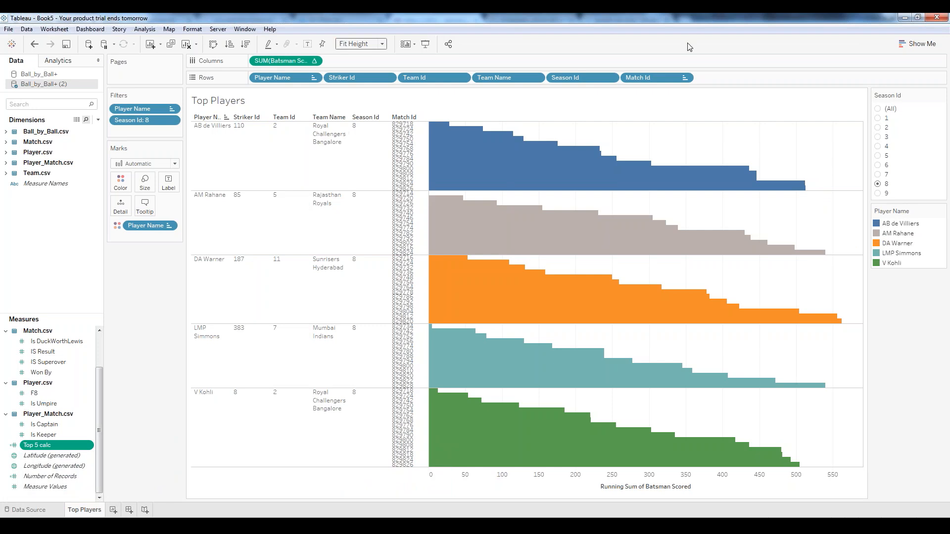
pyautogui.click(130, 511)
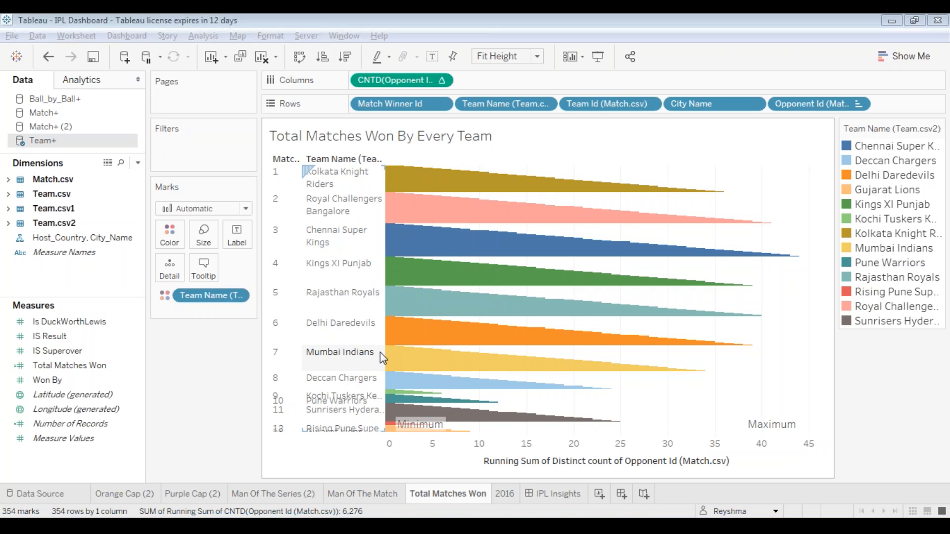
# Create a new dashboard in the IPL Dashboard workbook and place the Total Matches Won sheet on it.
pyautogui.click(622, 494)
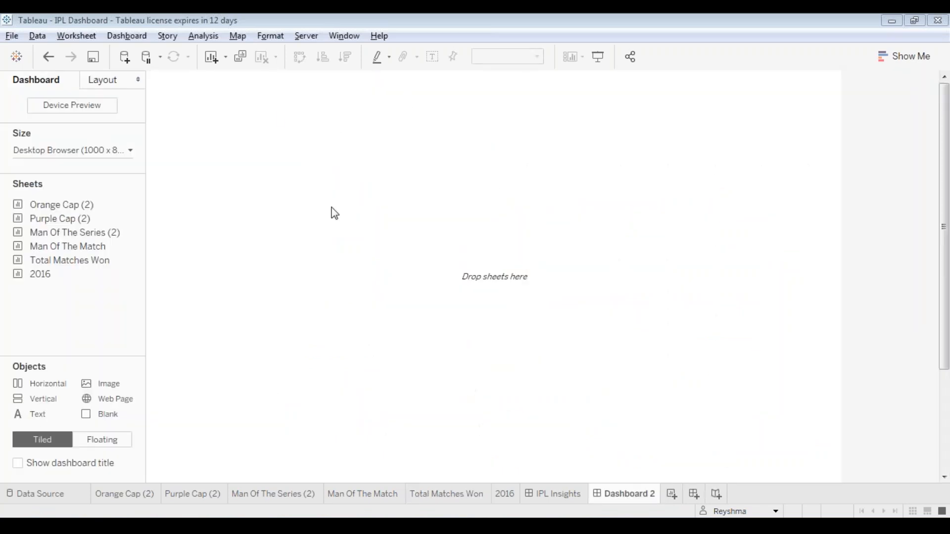
pyautogui.moveTo(56, 223)
pyautogui.moveTo(102, 261); pyautogui.dragTo(307, 131)
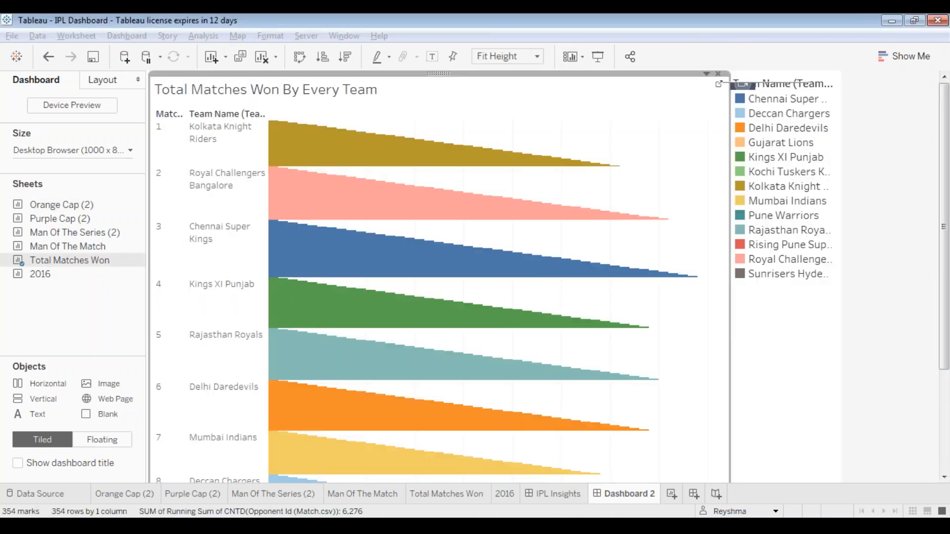
# Stack the Orange Cap (2) and Purple Cap (2) sheets beneath Total Matches Won and make the Orange Cap Holders view taller.
pyautogui.moveTo(93, 231); pyautogui.dragTo(405, 480)
pyautogui.moveTo(944, 331); pyautogui.dragTo(944, 436)
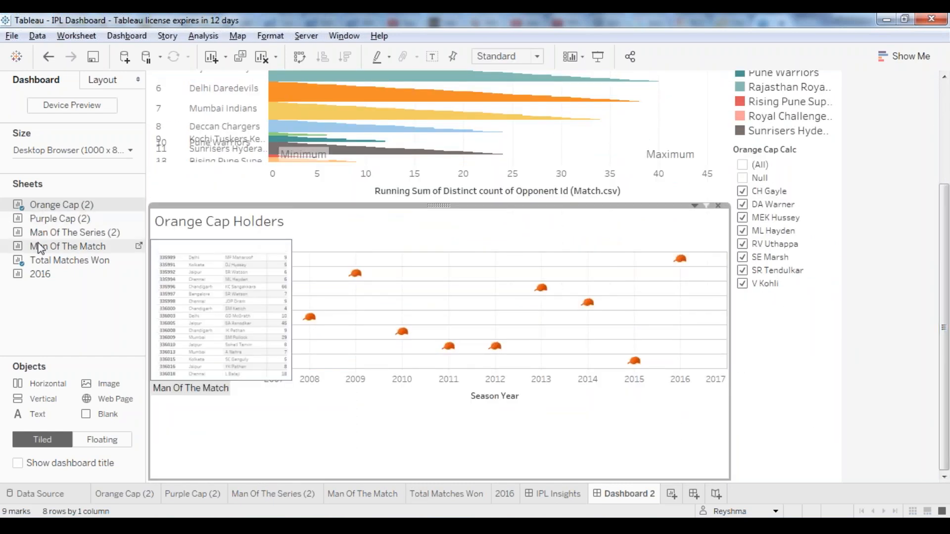
pyautogui.moveTo(326, 477); pyautogui.dragTo(326, 474)
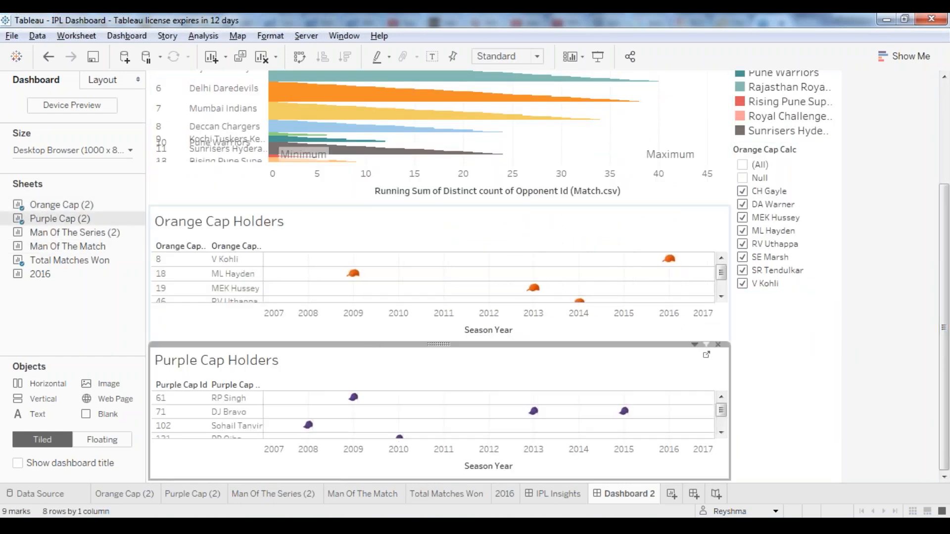
pyautogui.moveTo(378, 348); pyautogui.dragTo(378, 372)
pyautogui.moveTo(397, 206)
pyautogui.mouseDown()
pyautogui.moveTo(396, 219)
pyautogui.moveTo(396, 187)
pyautogui.mouseUp()
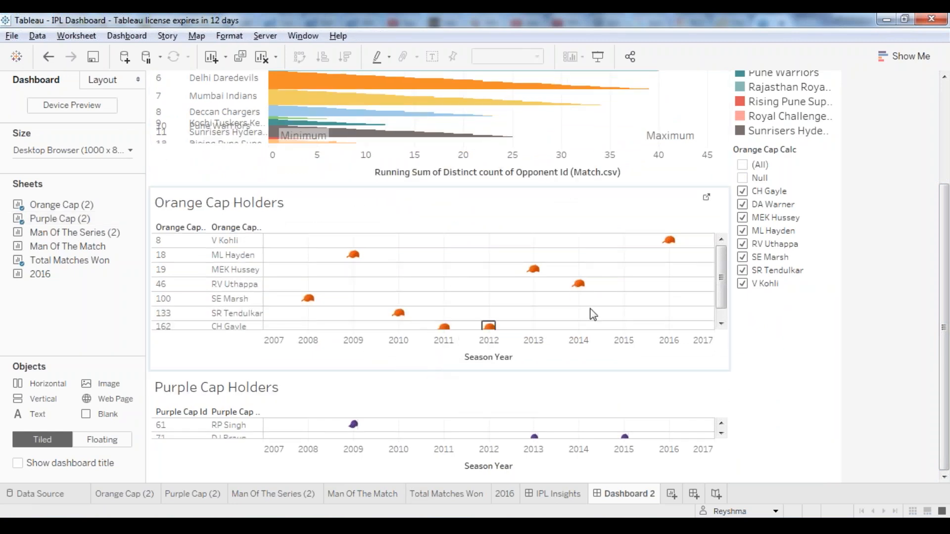
# Add the Man Of The Series (2) map beside Total Matches Won and the 2016 sheet beneath the map.
pyautogui.moveTo(129, 238)
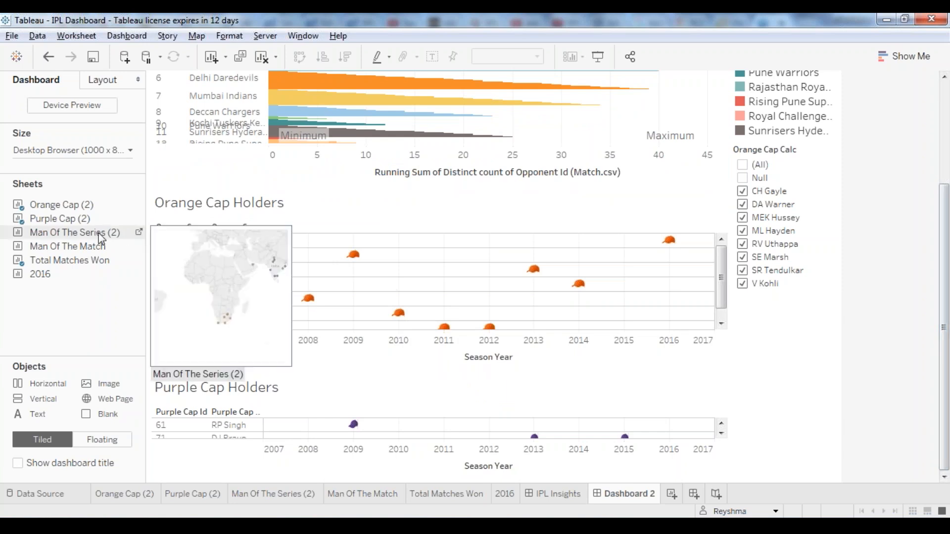
pyautogui.moveTo(99, 235); pyautogui.dragTo(708, 133)
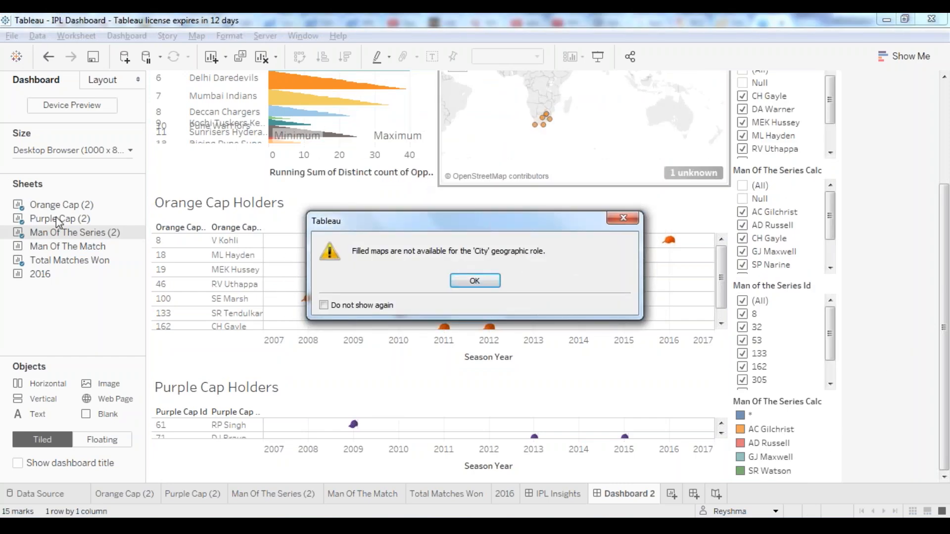
pyautogui.click(474, 281)
pyautogui.moveTo(39, 273); pyautogui.dragTo(712, 300)
pyautogui.scroll(5, 629, 182)
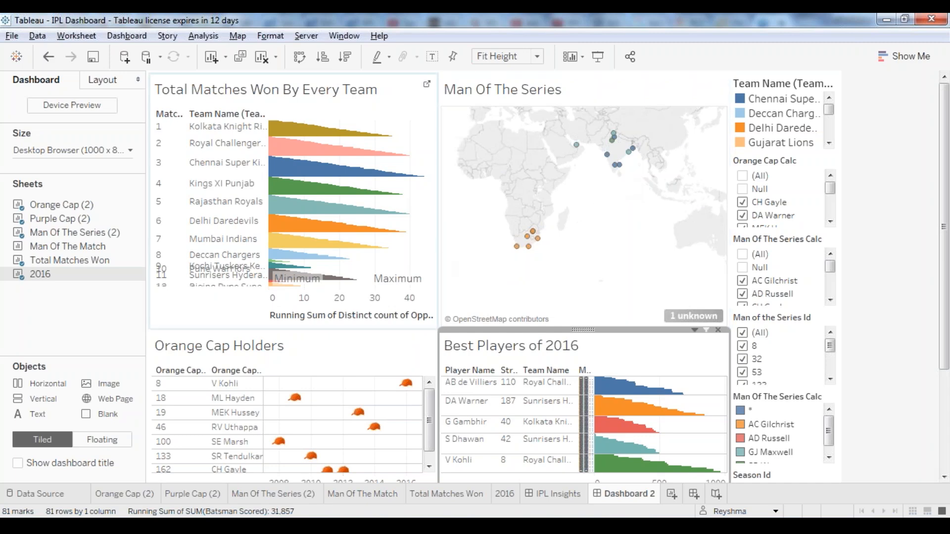
# Review all the charts on the finished IPL Insights dashboard.
pyautogui.click(553, 493)
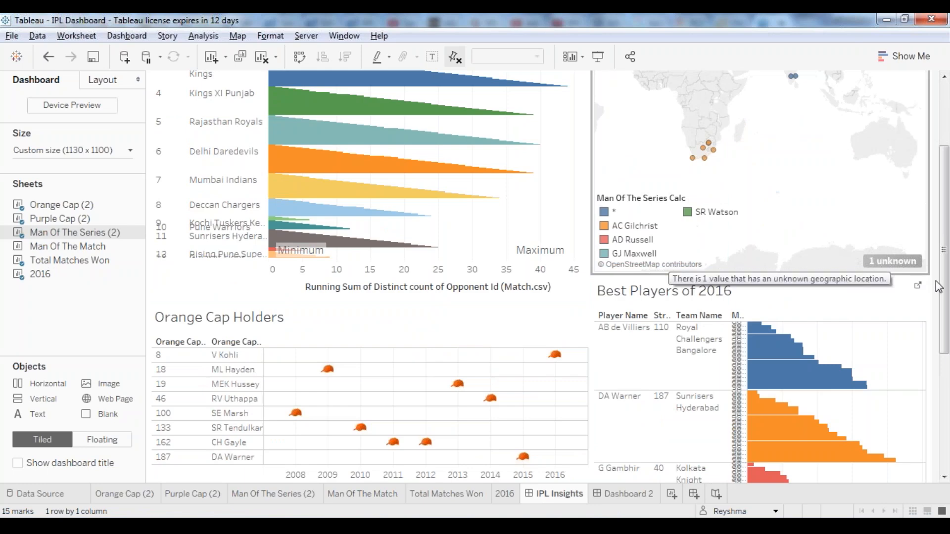
pyautogui.scroll(5, 938, 287)
pyautogui.moveTo(947, 270); pyautogui.dragTo(947, 475)
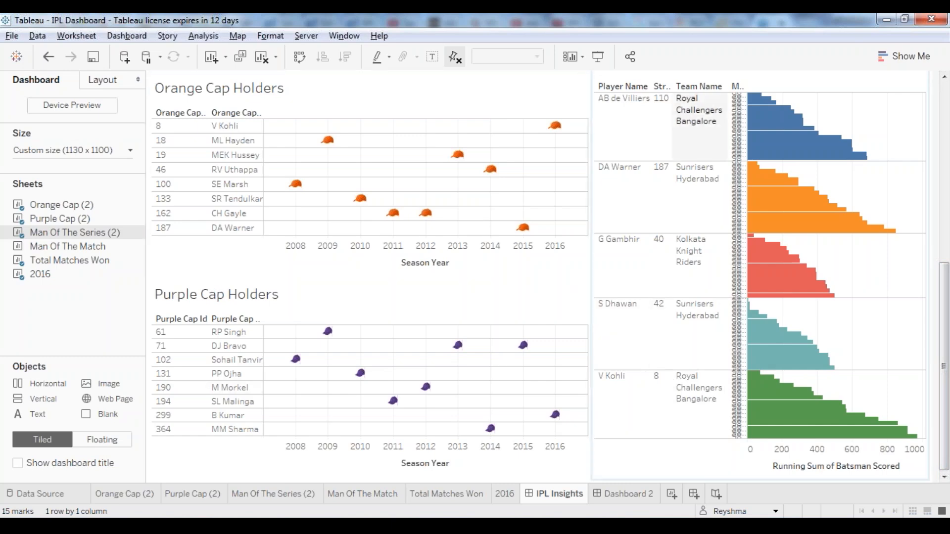
pyautogui.scroll(5, 812, 348)
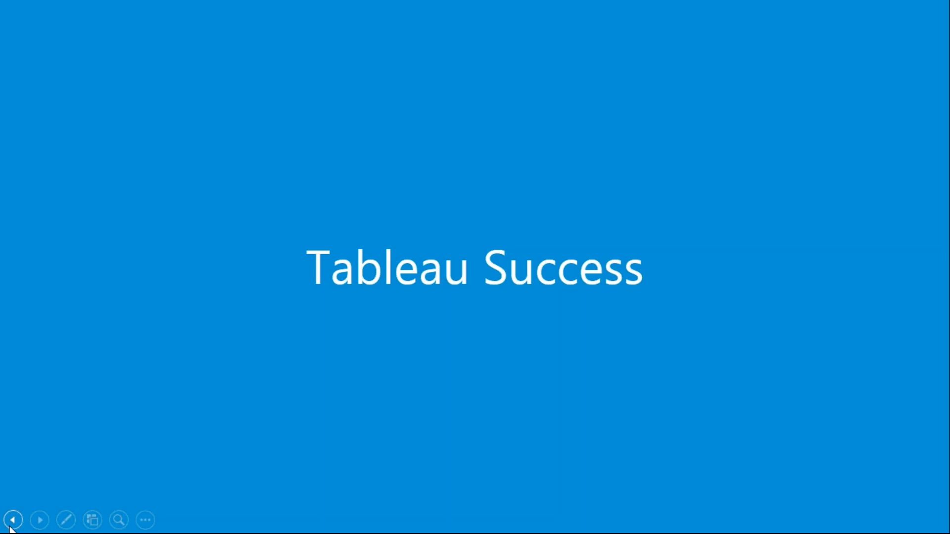
pyautogui.press('Right')
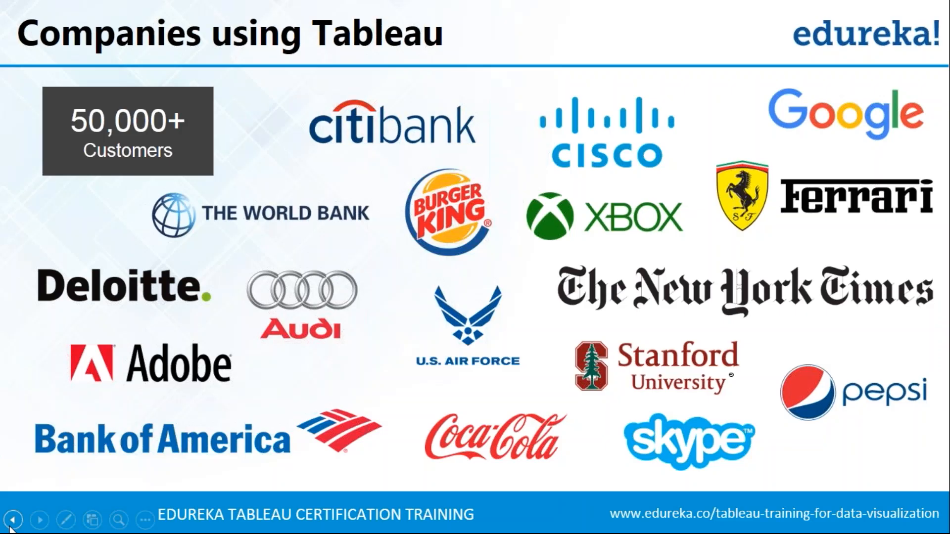